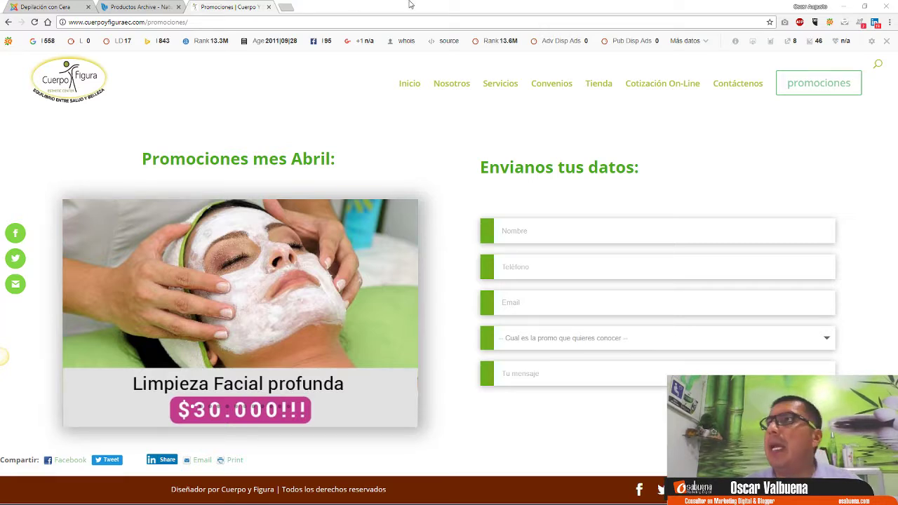
# Step: Open the copied address rejuvenecer.com.co/index.php/contactenos in a new browser tab
pyautogui.click(285, 6)
pyautogui.rightClick(284, 22)
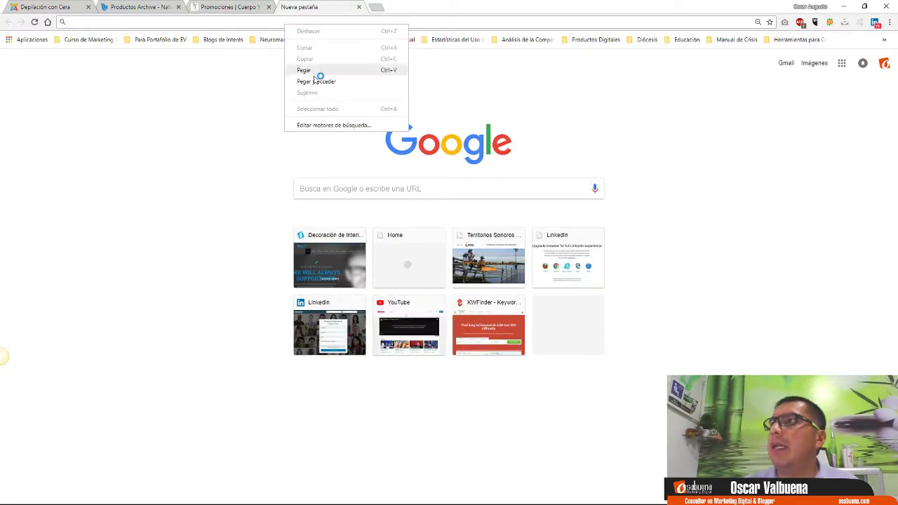
pyautogui.click(316, 81)
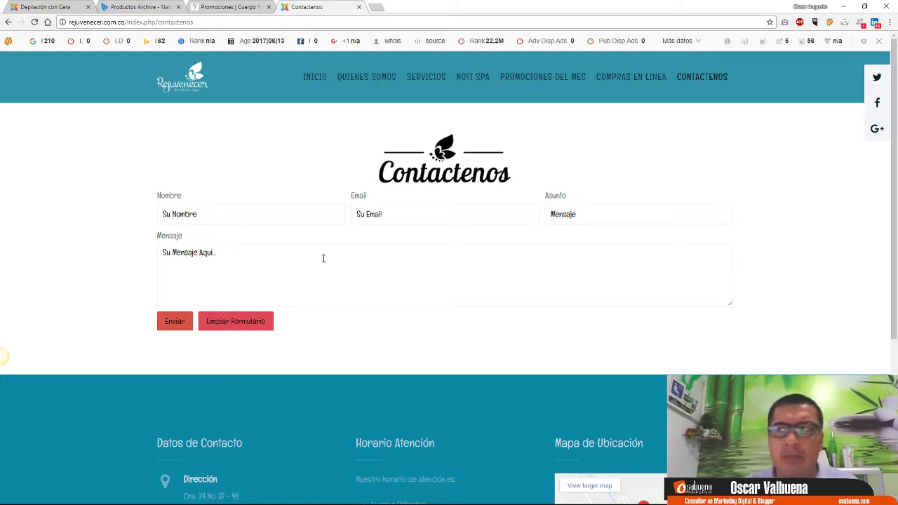
# Step: Examine the Contactenos form and its message field, and reload the page
pyautogui.click(323, 282)
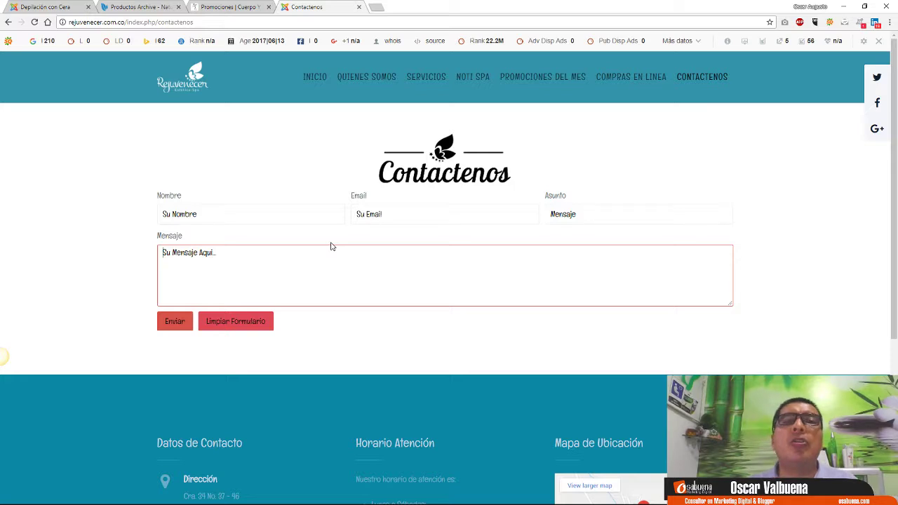
pyautogui.scroll(-2, 200, 288)
pyautogui.scroll(2, 199, 283)
pyautogui.click(197, 275)
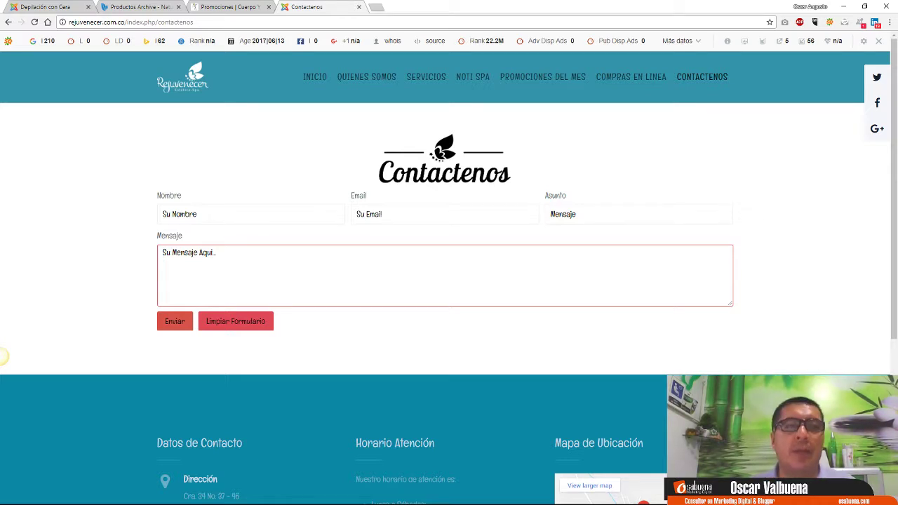
pyautogui.click(4, 356)
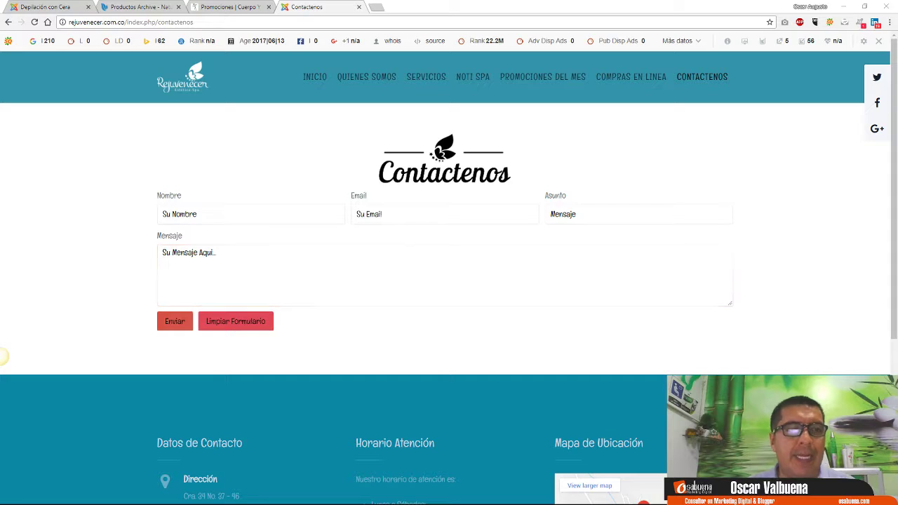
pyautogui.click(242, 23)
pyautogui.press('Return')
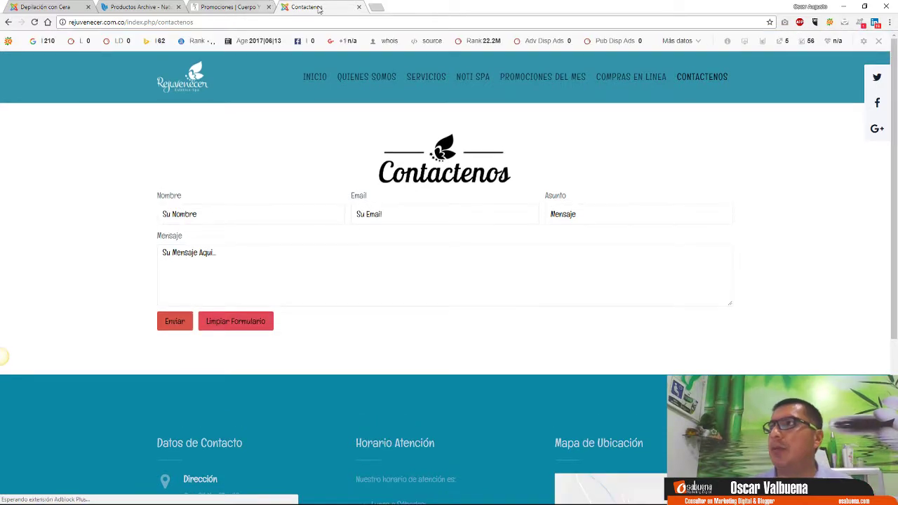
pyautogui.click(379, 22)
pyautogui.rightClick(379, 22)
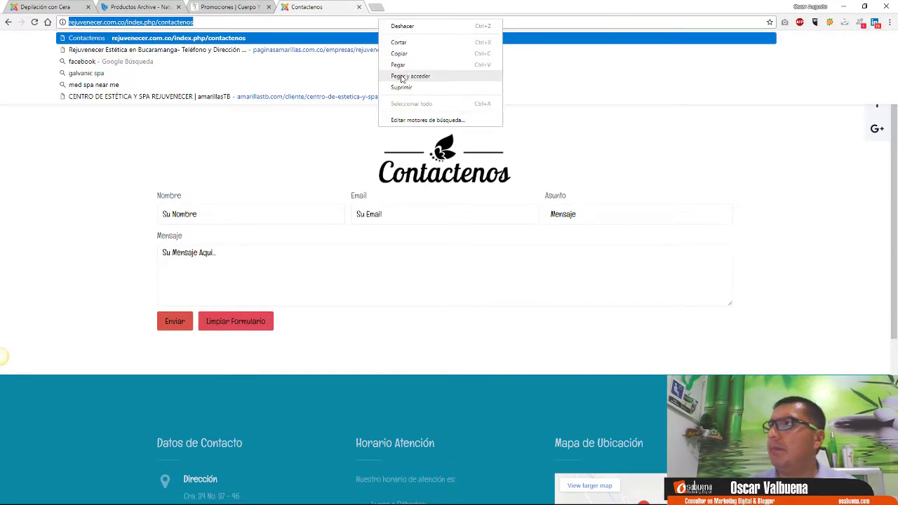
pyautogui.click(403, 73)
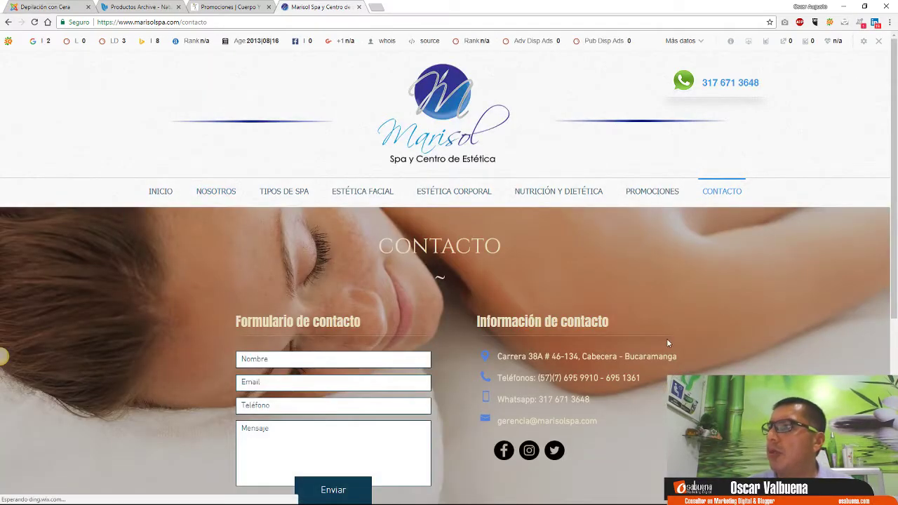
# Step: Review the Marisol Spa contact page, highlighting the contact details and checking the location marker on the map
pyautogui.scroll(-2, 666, 338)
pyautogui.moveTo(375, 141); pyautogui.dragTo(599, 326)
pyautogui.click(557, 314)
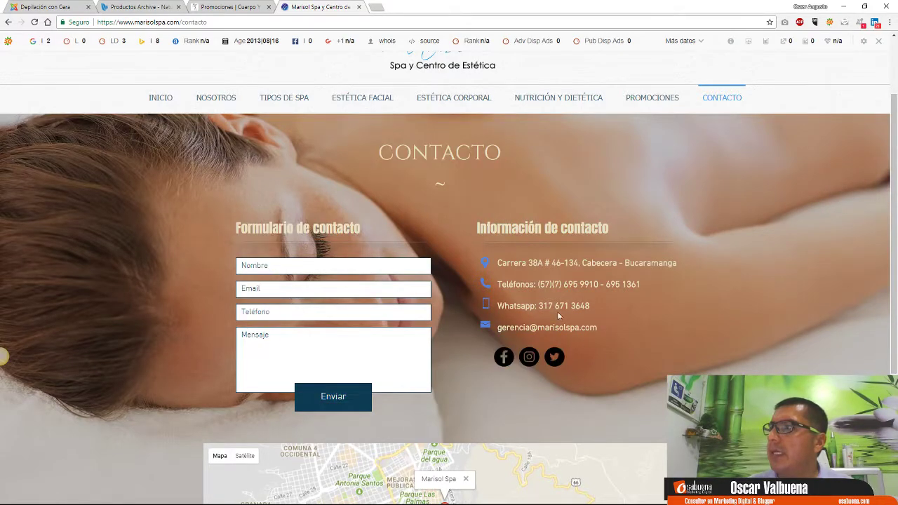
pyautogui.moveTo(518, 263); pyautogui.dragTo(551, 323)
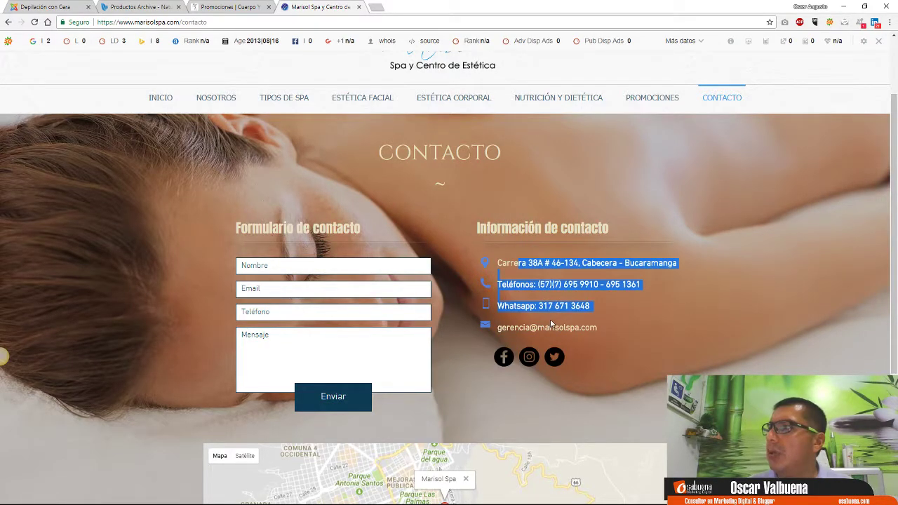
pyautogui.click(622, 334)
pyautogui.scroll(-3, 623, 334)
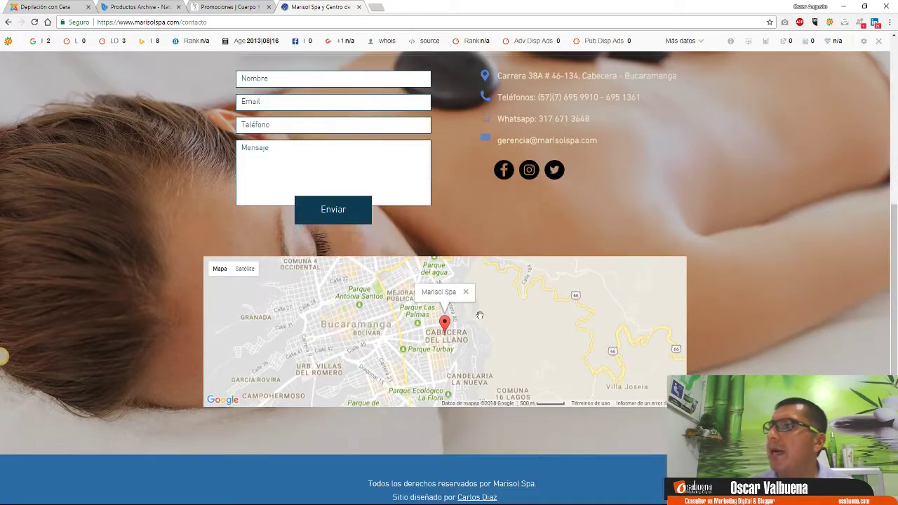
pyautogui.moveTo(448, 328)
pyautogui.mouseDown()
pyautogui.moveTo(449, 348)
pyautogui.moveTo(449, 299)
pyautogui.moveTo(444, 325)
pyautogui.mouseUp()
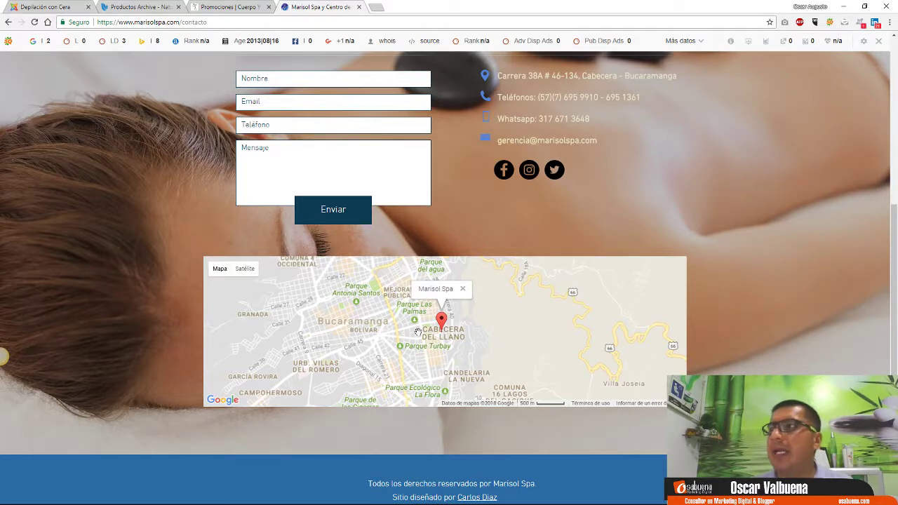
pyautogui.click(440, 324)
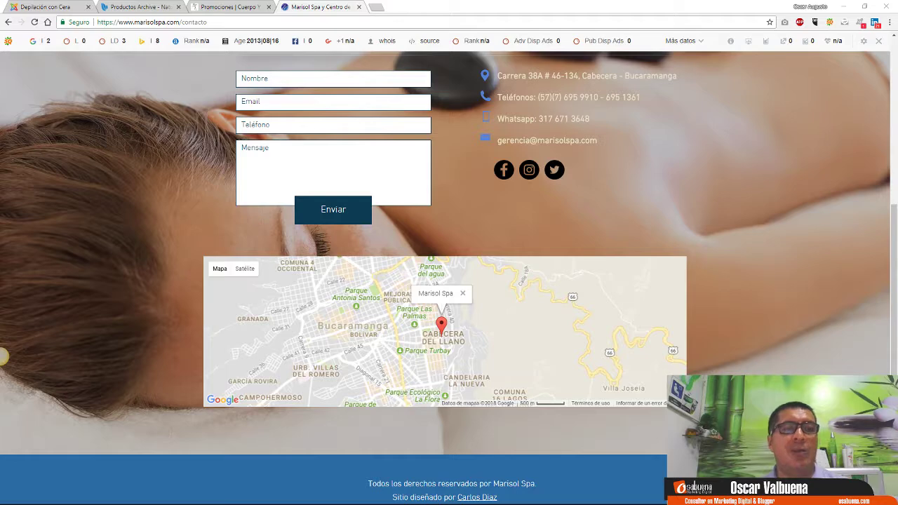
pyautogui.click(376, 7)
pyautogui.rightClick(383, 22)
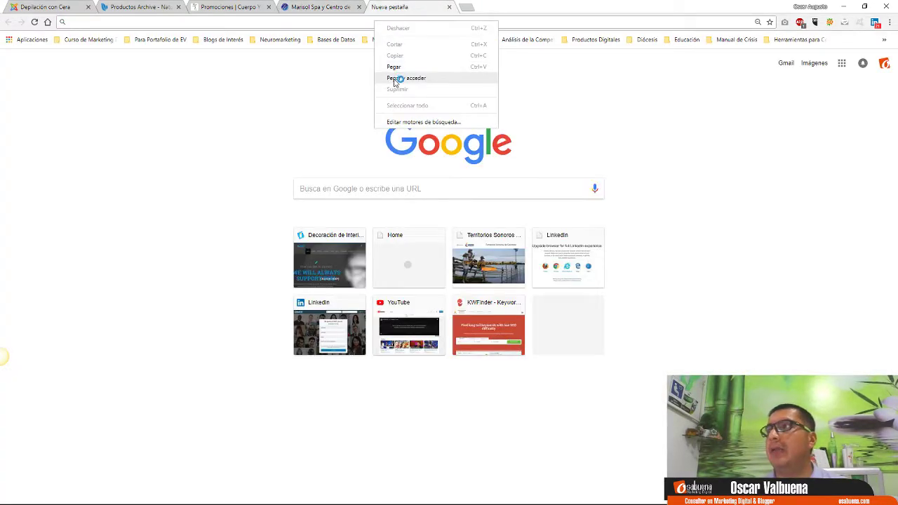
pyautogui.click(397, 77)
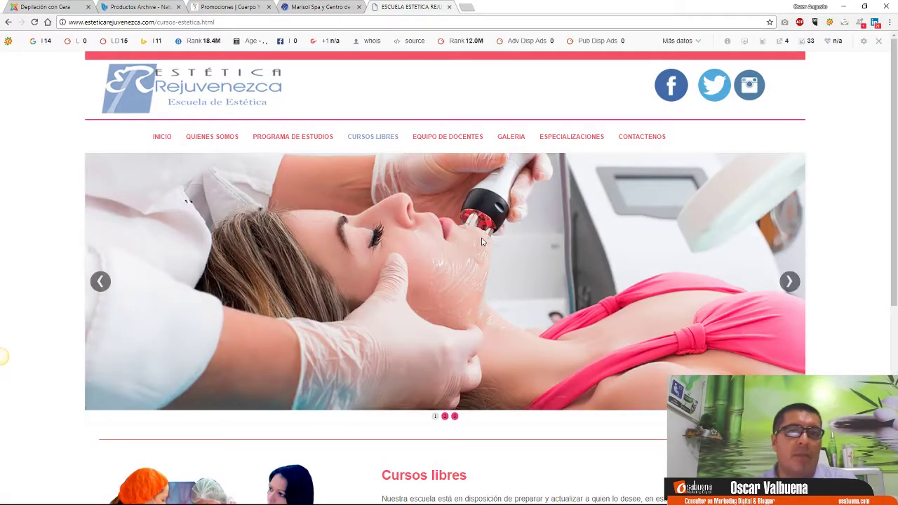
pyautogui.scroll(-1, 490, 249)
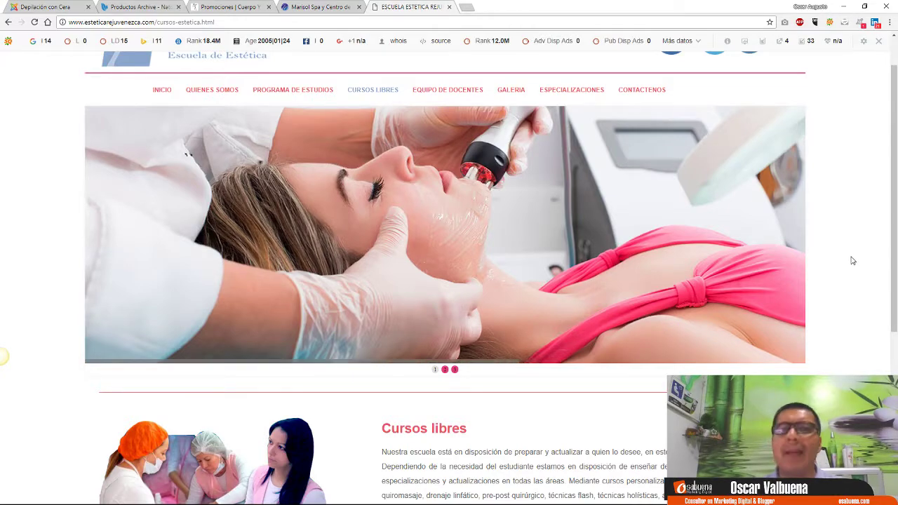
pyautogui.scroll(-4, 850, 263)
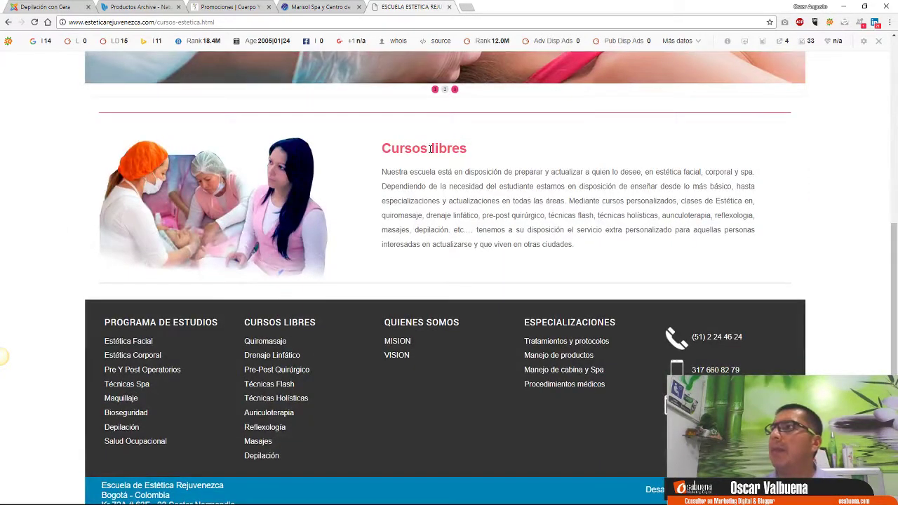
pyautogui.scroll(2, 475, 227)
pyautogui.scroll(3, 475, 226)
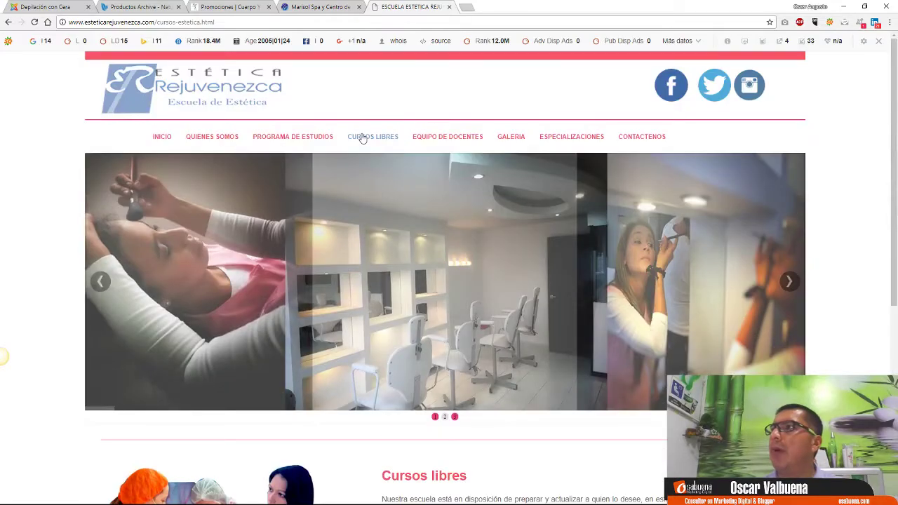
# Step: Open the Programa de Estudios page and review the Estética facial study plan
pyautogui.click(319, 137)
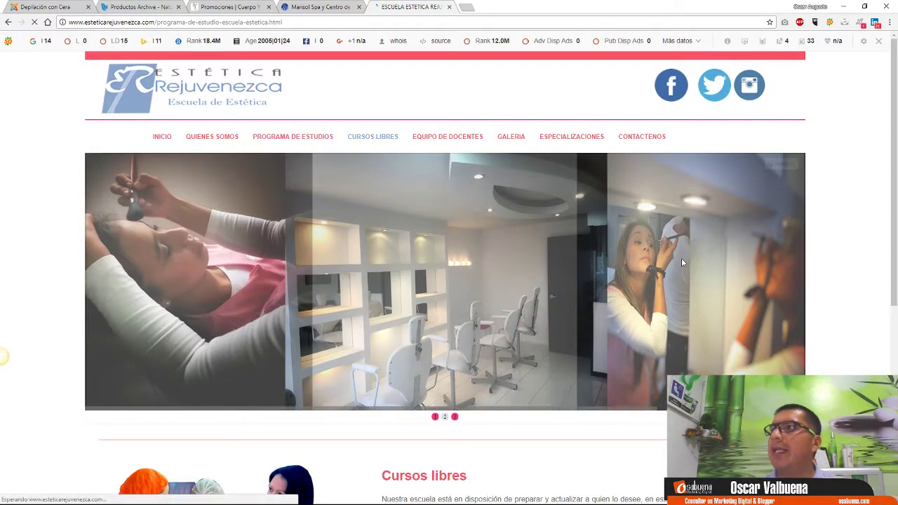
pyautogui.scroll(-3, 834, 238)
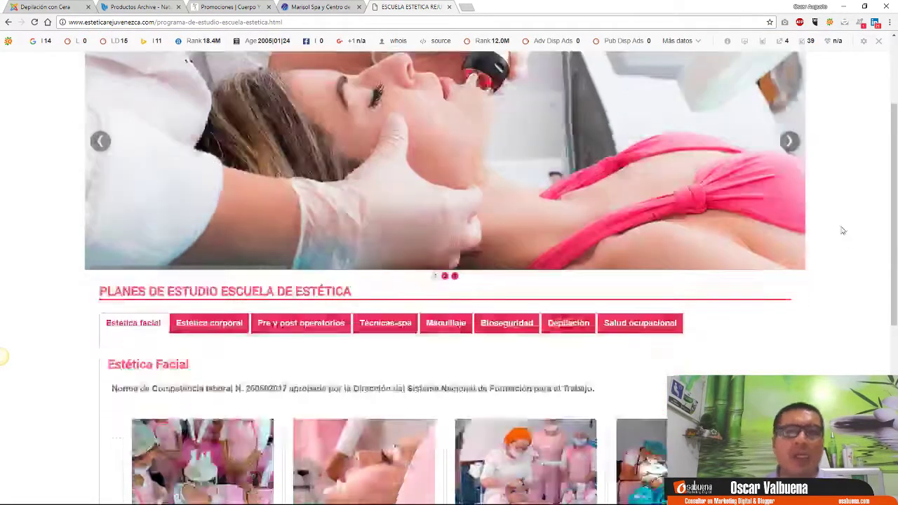
pyautogui.scroll(-1, 827, 227)
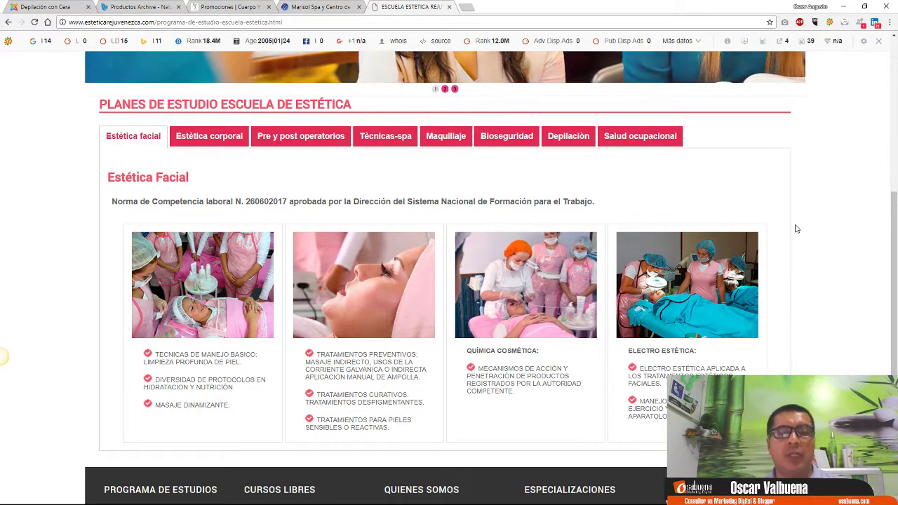
pyautogui.scroll(-2, 545, 266)
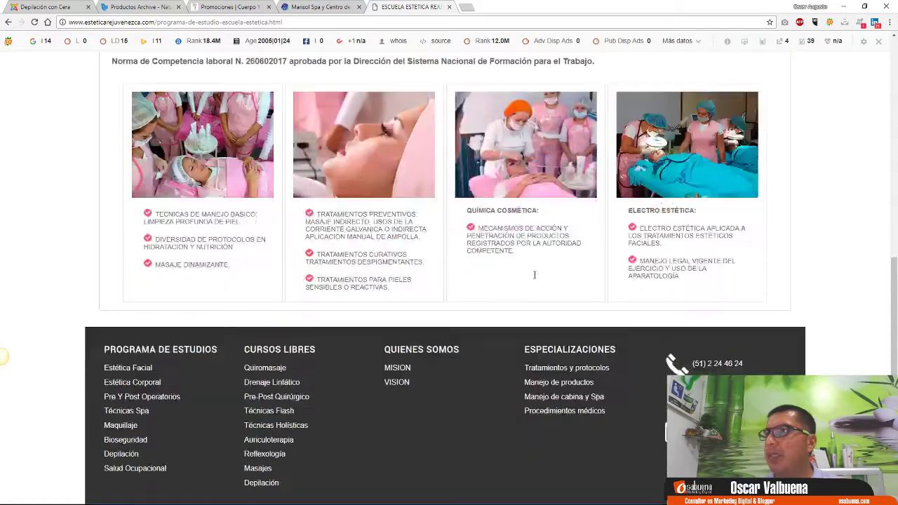
pyautogui.scroll(3, 536, 274)
pyautogui.scroll(1, 533, 279)
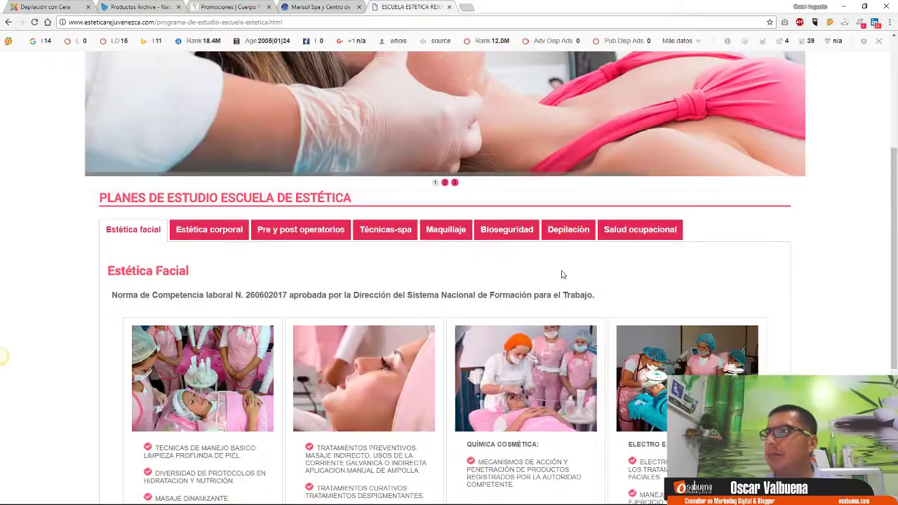
# Step: Browse the study plans for Estética corporal, Pre y post operatorios, Técnicas-spa, Maquillaje and Bioseguridad
pyautogui.click(223, 234)
pyautogui.scroll(-1, 260, 240)
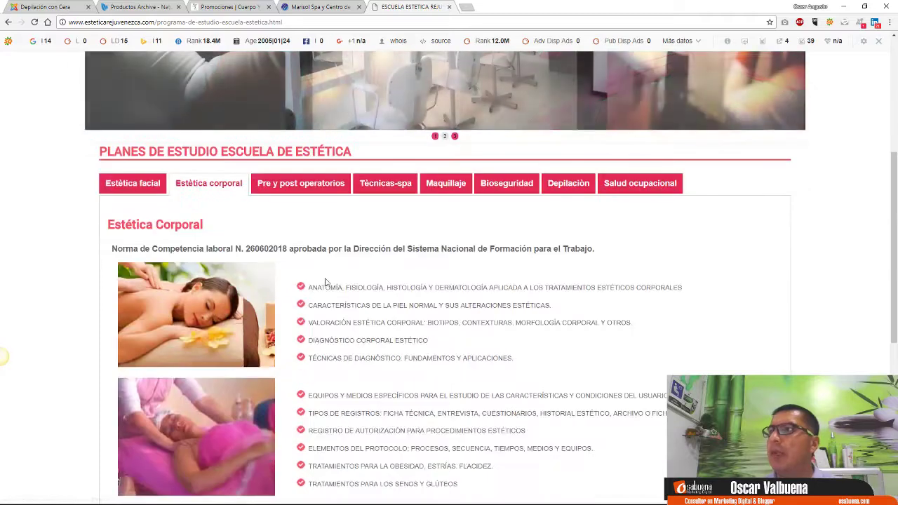
pyautogui.moveTo(329, 288); pyautogui.dragTo(394, 341)
pyautogui.click(315, 188)
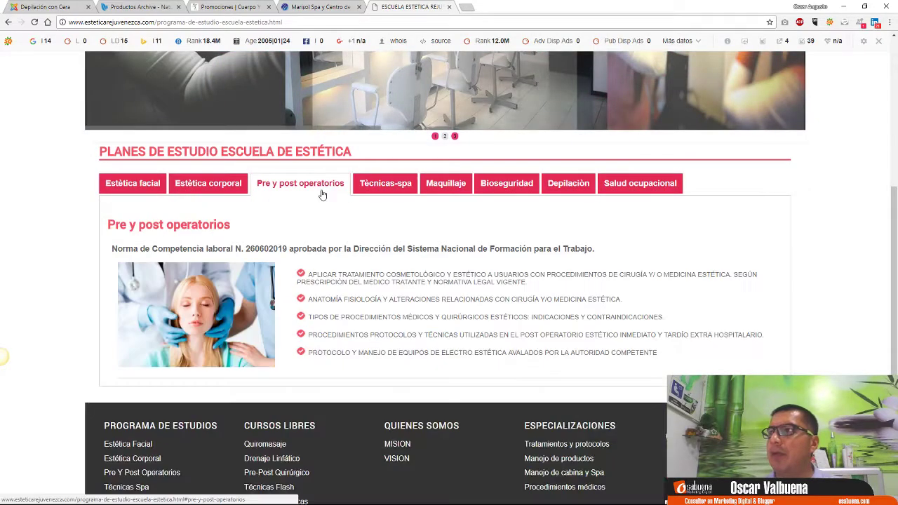
pyautogui.click(384, 184)
pyautogui.click(446, 185)
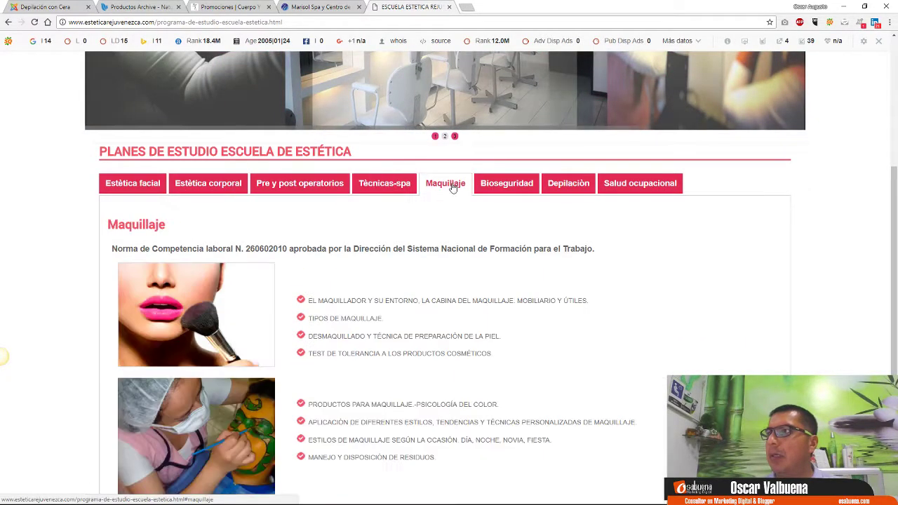
pyautogui.click(507, 184)
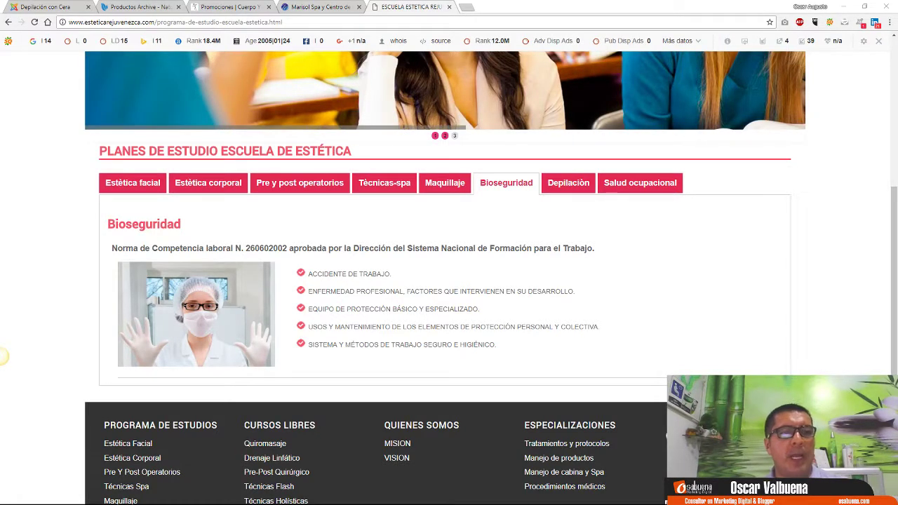
pyautogui.click(470, 7)
pyautogui.rightClick(468, 21)
pyautogui.click(514, 82)
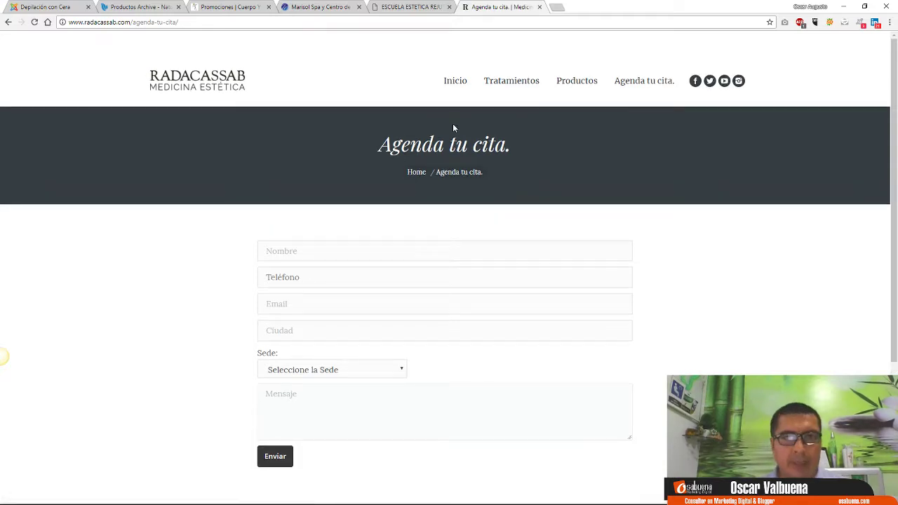
pyautogui.click(454, 255)
pyautogui.moveTo(373, 150); pyautogui.dragTo(552, 152)
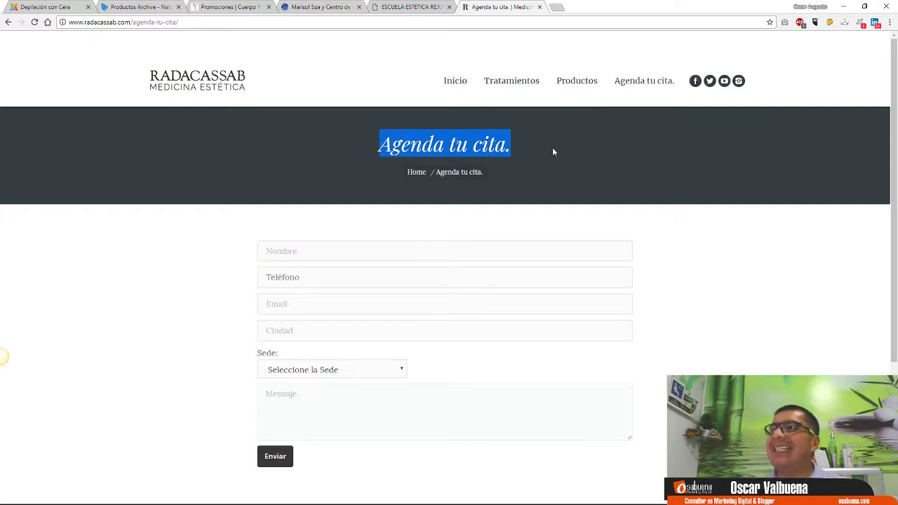
# Step: Examine the appointment form's Nombre, Teléfono, Email, Ciudad and Mensaje fields and the Sede options, leaving them unfilled
pyautogui.scroll(-2, 620, 348)
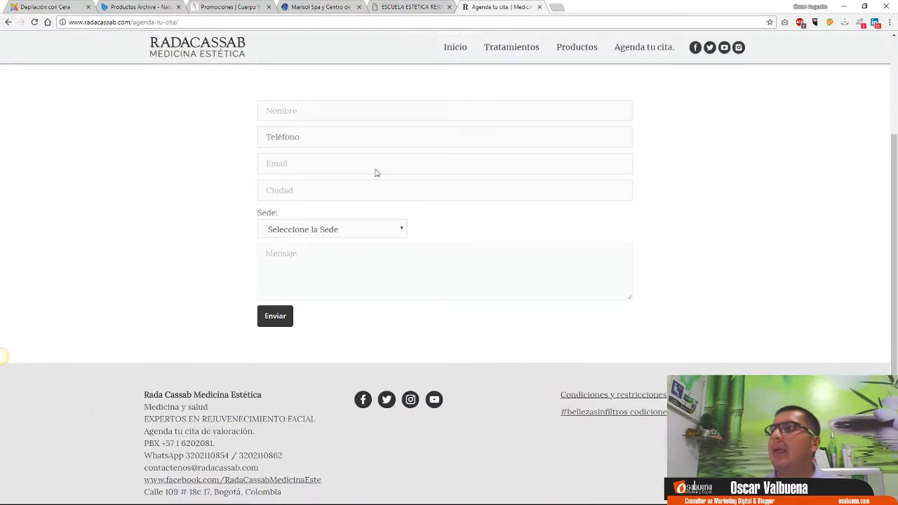
pyautogui.click(284, 109)
pyautogui.click(290, 137)
pyautogui.click(259, 146)
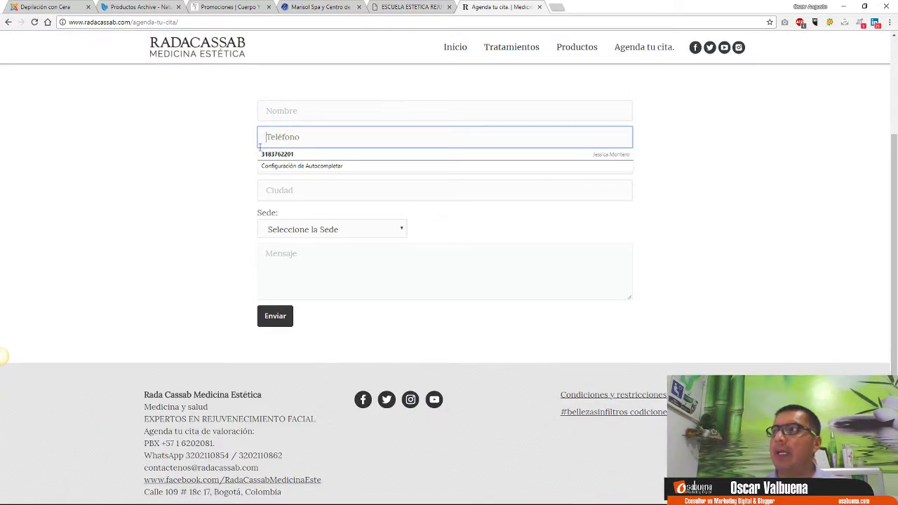
pyautogui.click(232, 173)
pyautogui.click(345, 164)
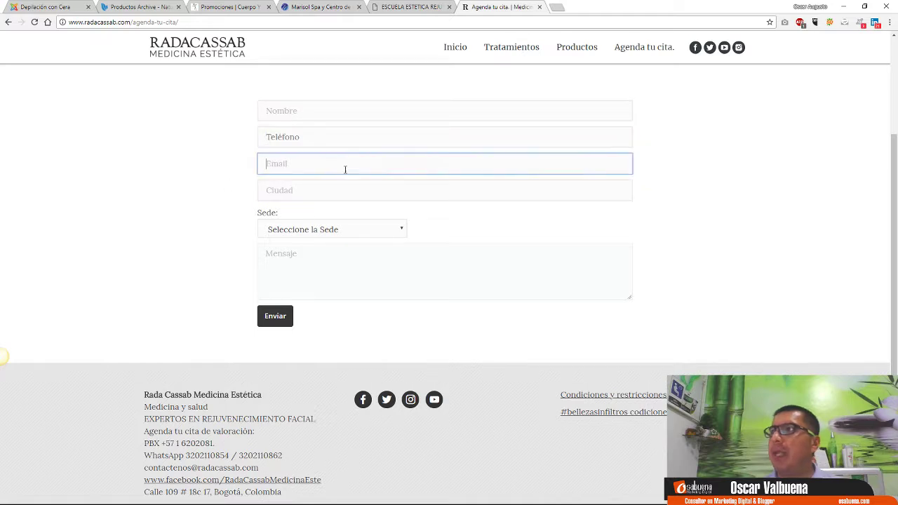
pyautogui.click(302, 190)
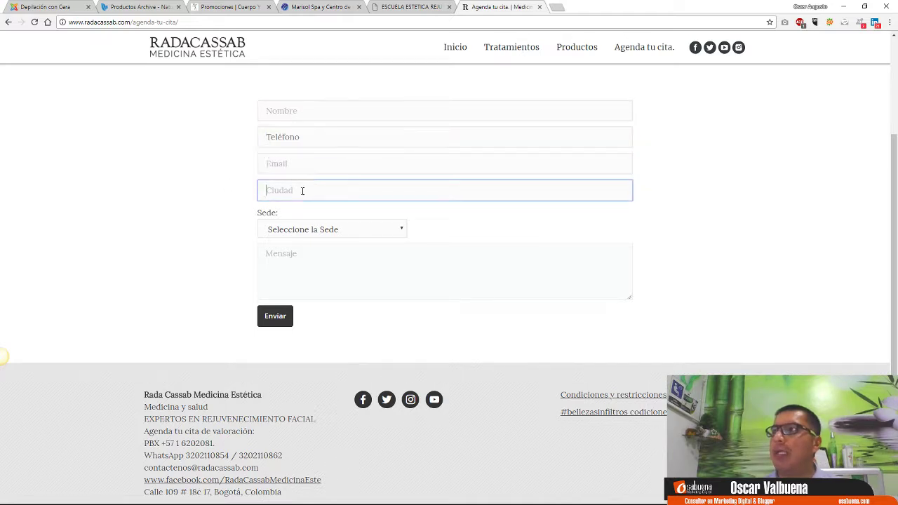
pyautogui.click(404, 232)
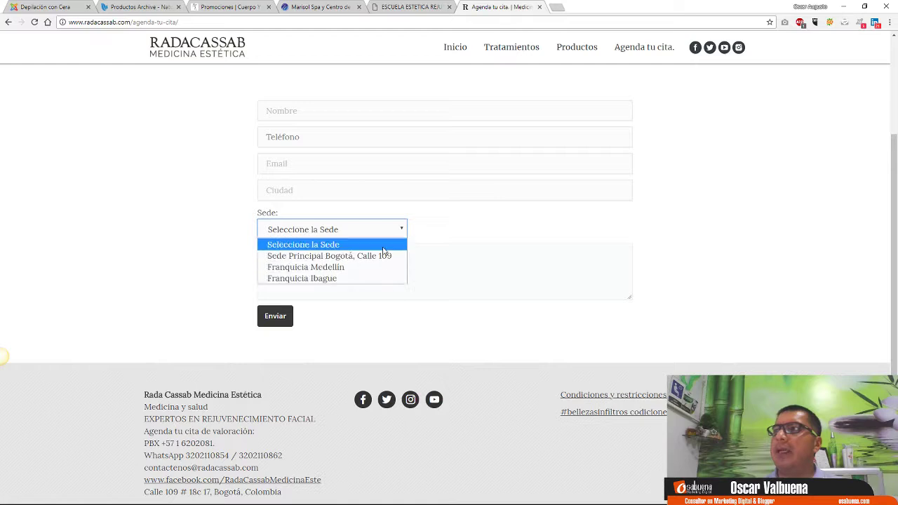
pyautogui.click(216, 237)
pyautogui.click(296, 257)
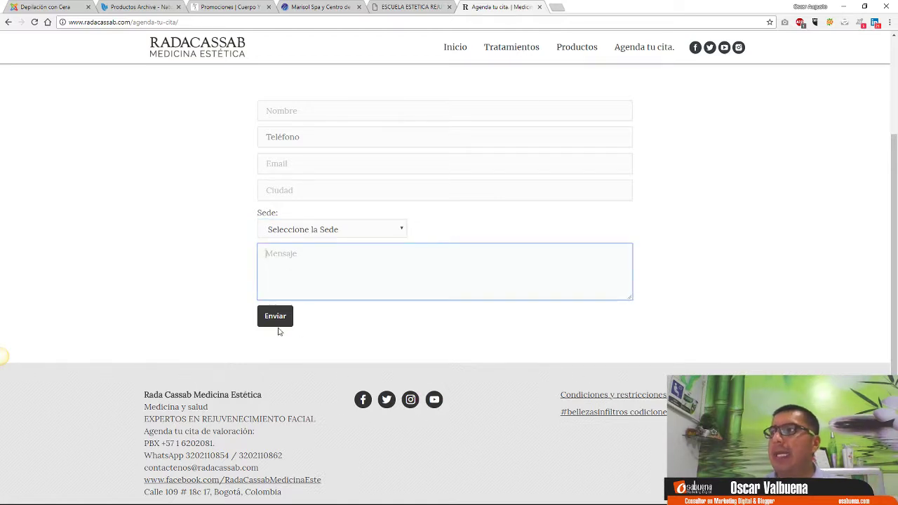
# Step: Look over the whole Agenda tu cita page again, from its heading down to the contact details in the footer
pyautogui.scroll(2, 702, 326)
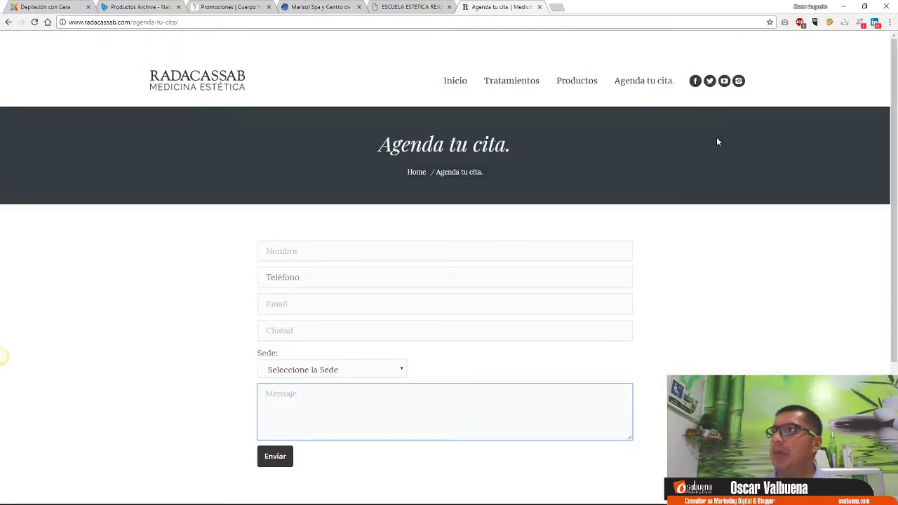
pyautogui.scroll(-2, 717, 329)
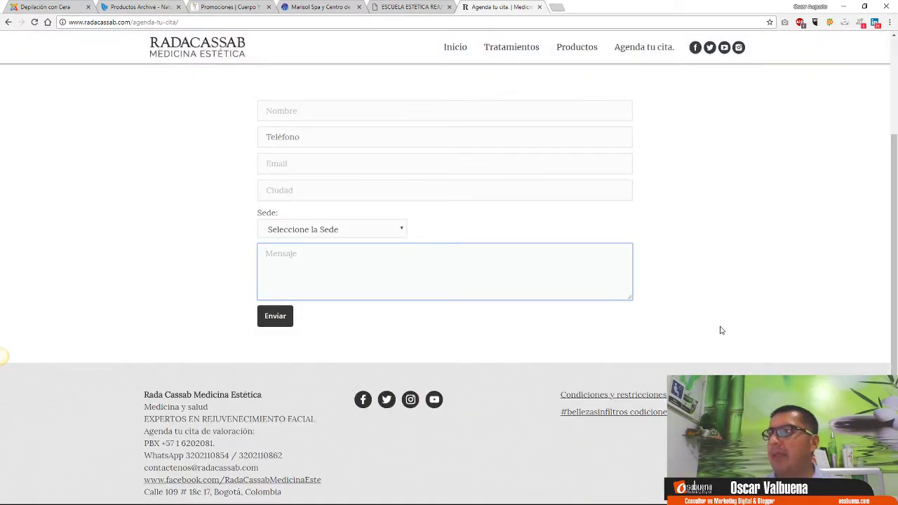
pyautogui.scroll(1, 722, 327)
pyautogui.scroll(2, 721, 326)
pyautogui.scroll(-2, 719, 325)
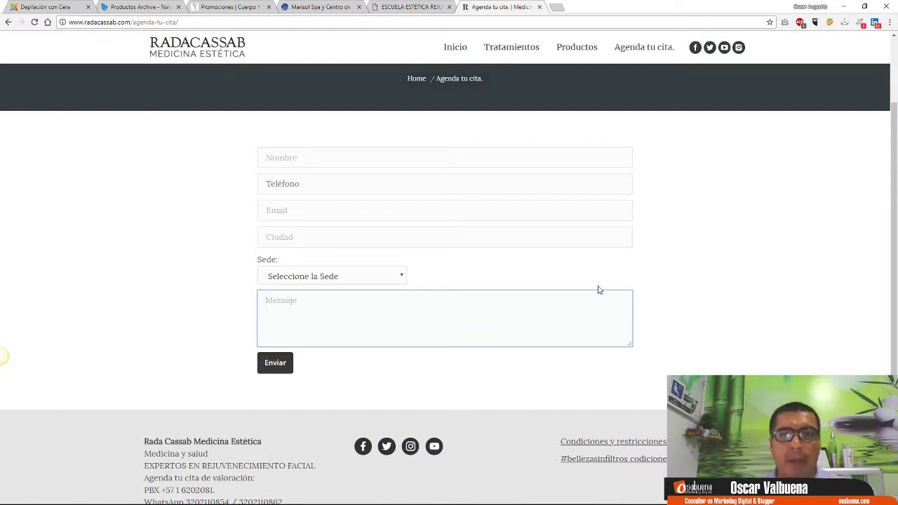
pyautogui.click(687, 342)
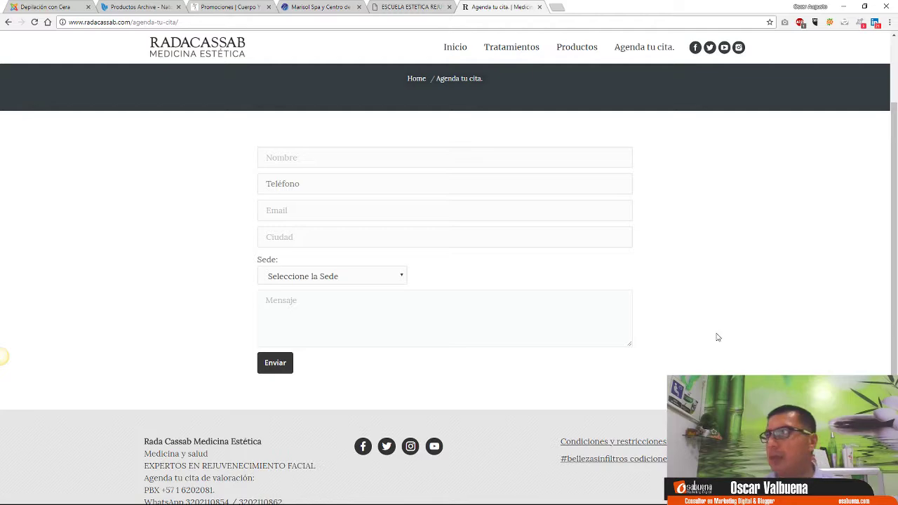
pyautogui.scroll(-1, 718, 337)
pyautogui.scroll(3, 718, 337)
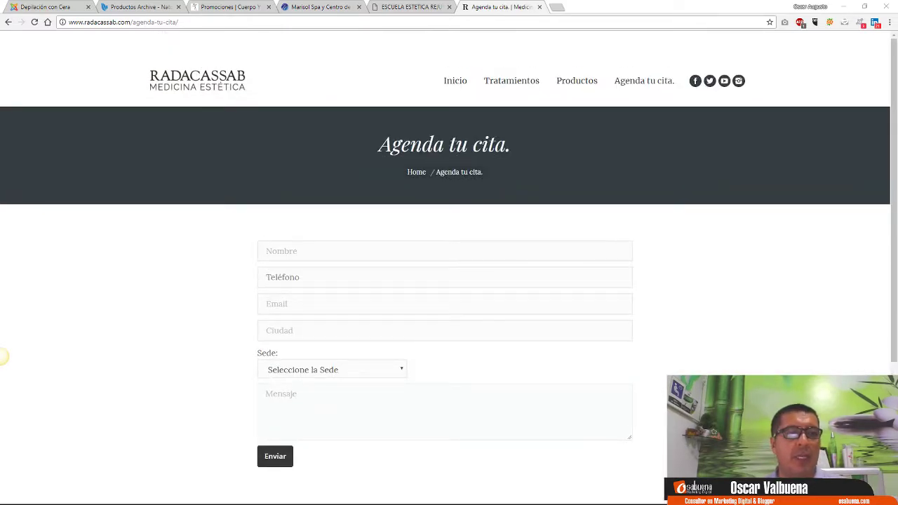
pyautogui.click(556, 7)
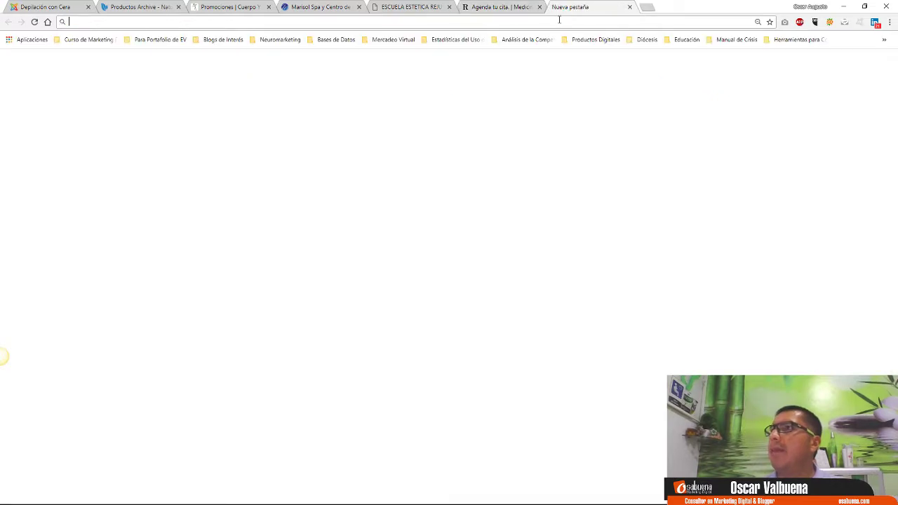
pyautogui.rightClick(559, 21)
pyautogui.click(585, 82)
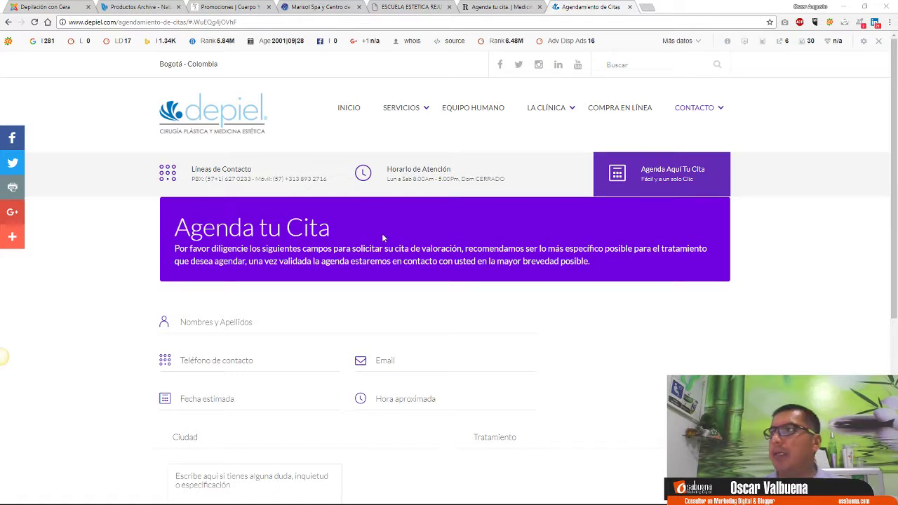
pyautogui.moveTo(391, 181); pyautogui.dragTo(461, 180)
pyautogui.click(492, 179)
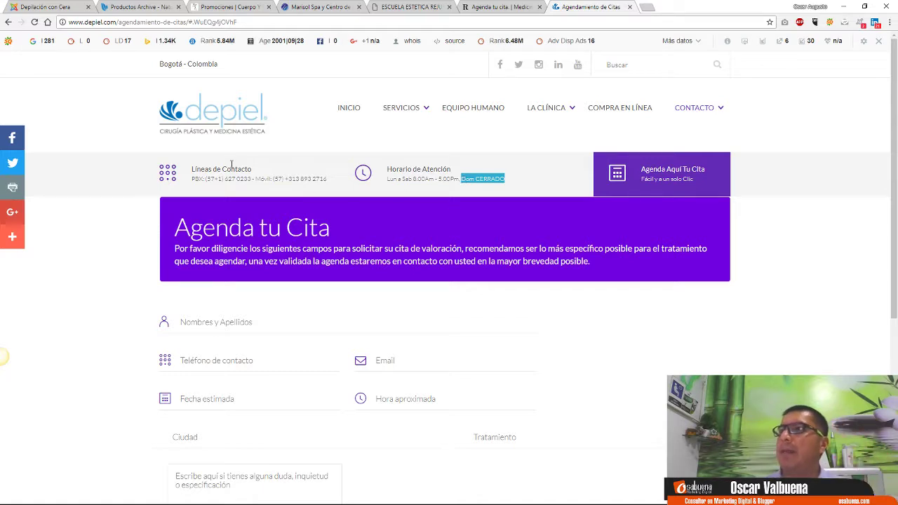
# Step: Examine the depiel appointment form's name, time picker, date calendar, Tratamiento and photo attachment fields, leaving them unfilled
pyautogui.click(252, 322)
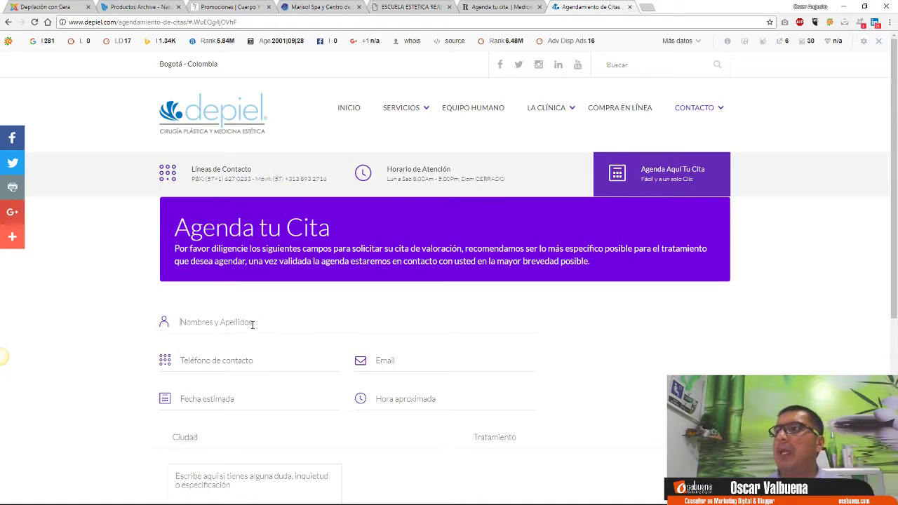
pyautogui.click(398, 399)
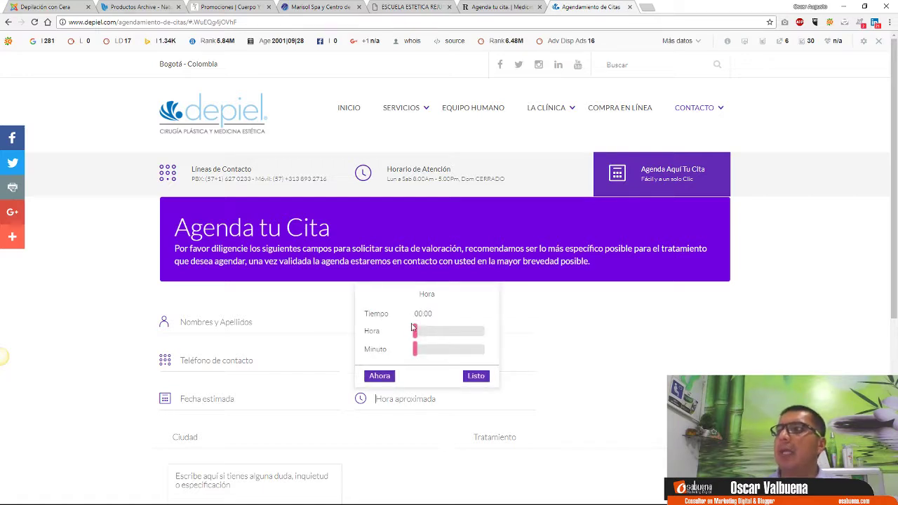
pyautogui.click(206, 400)
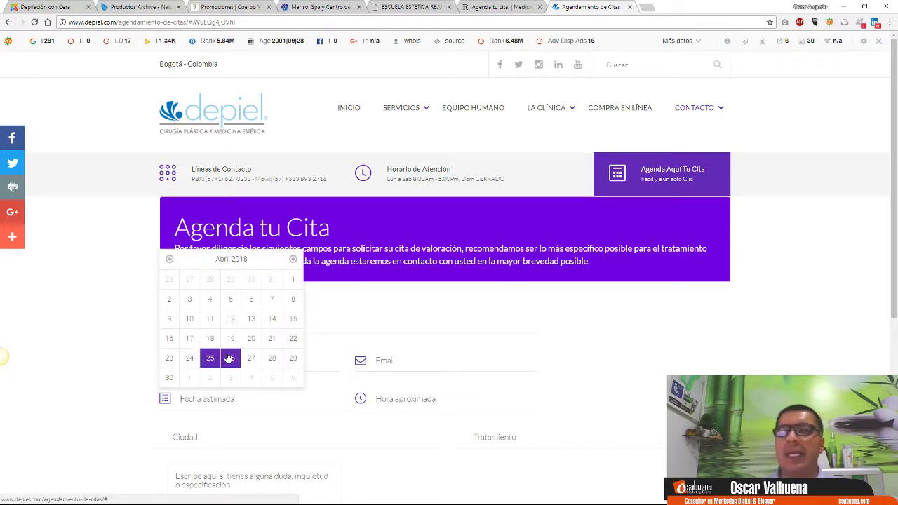
pyautogui.scroll(-3, 318, 359)
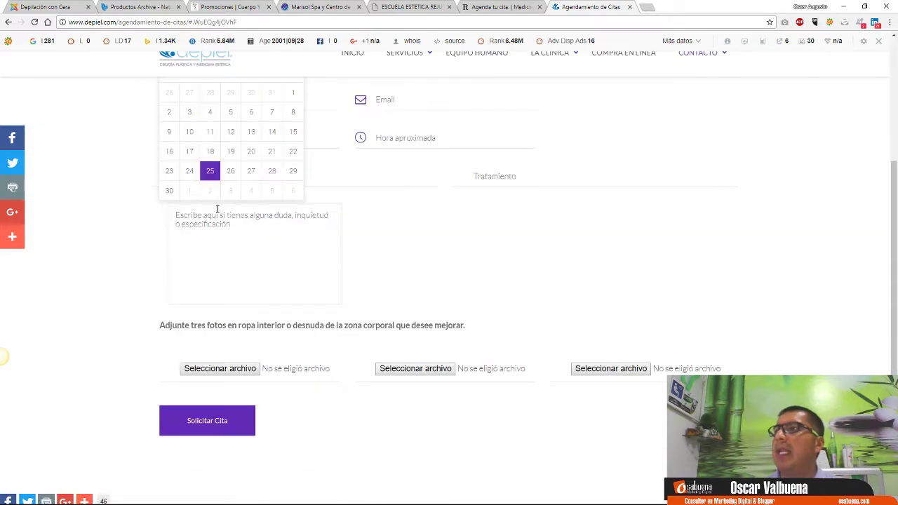
pyautogui.click(474, 235)
pyautogui.click(491, 177)
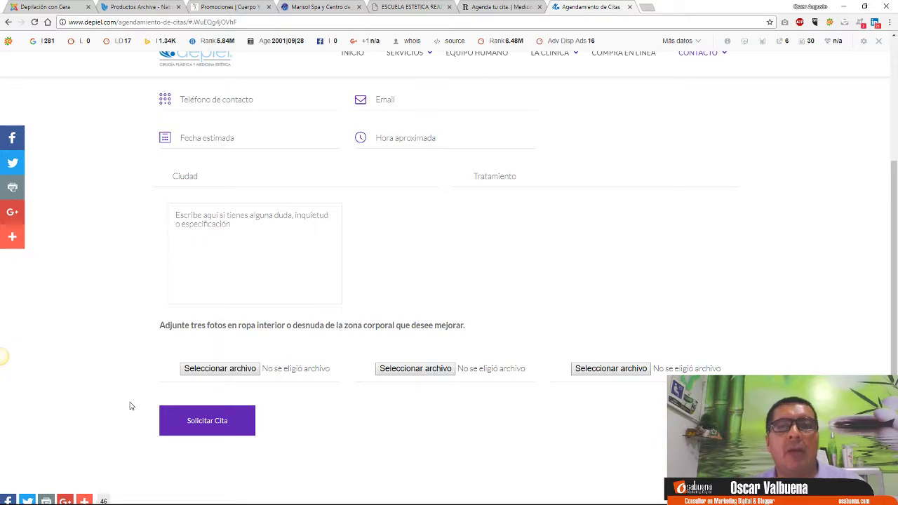
pyautogui.scroll(2, 498, 423)
pyautogui.scroll(-3, 498, 423)
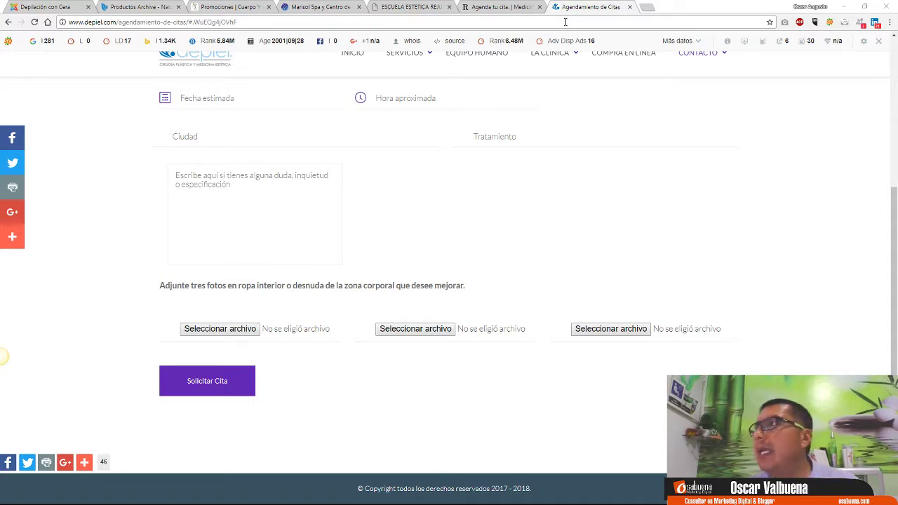
pyautogui.click(646, 8)
pyautogui.rightClick(644, 21)
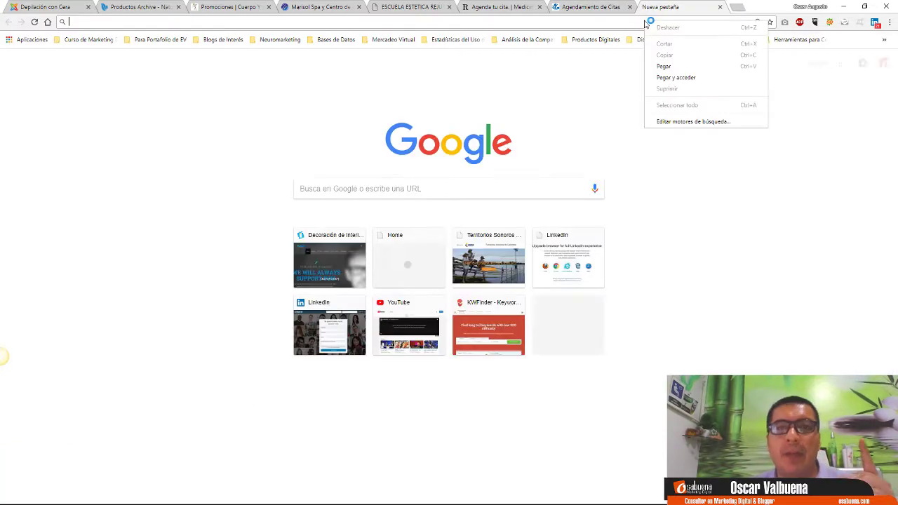
pyautogui.click(673, 78)
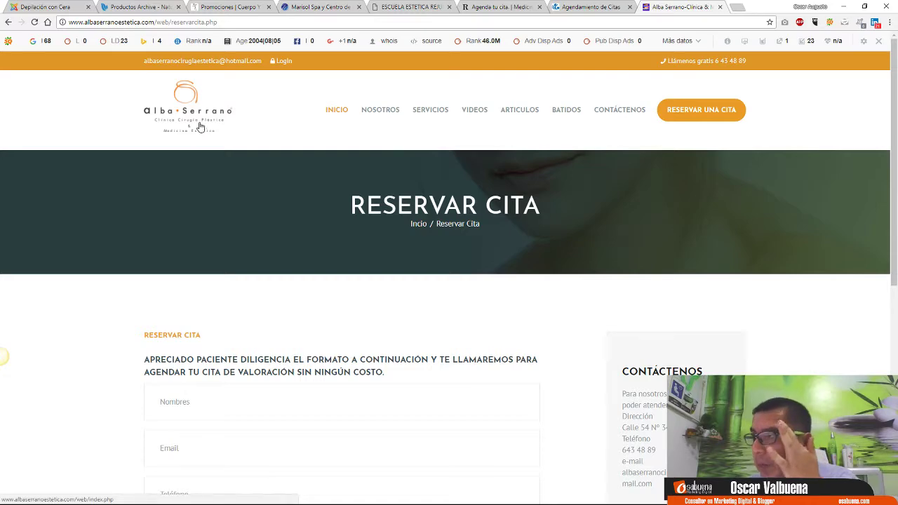
pyautogui.scroll(-3, 571, 237)
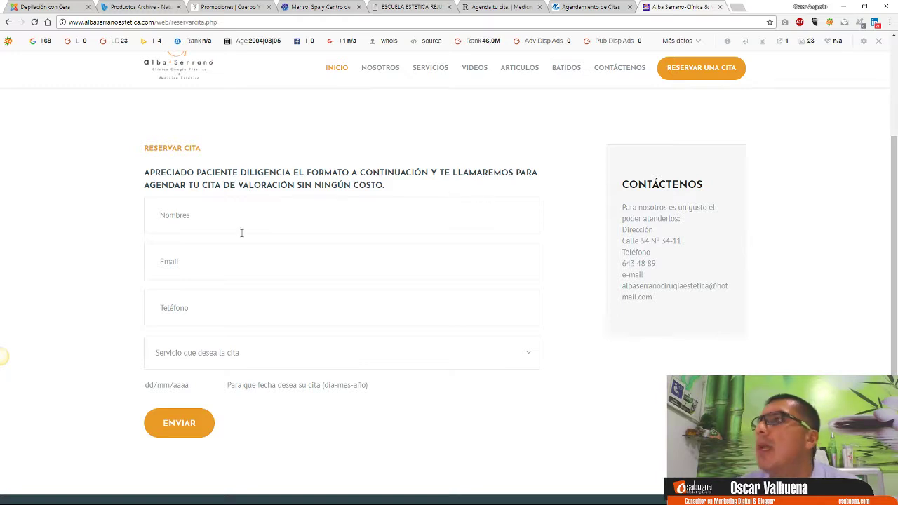
pyautogui.moveTo(391, 186); pyautogui.dragTo(135, 179)
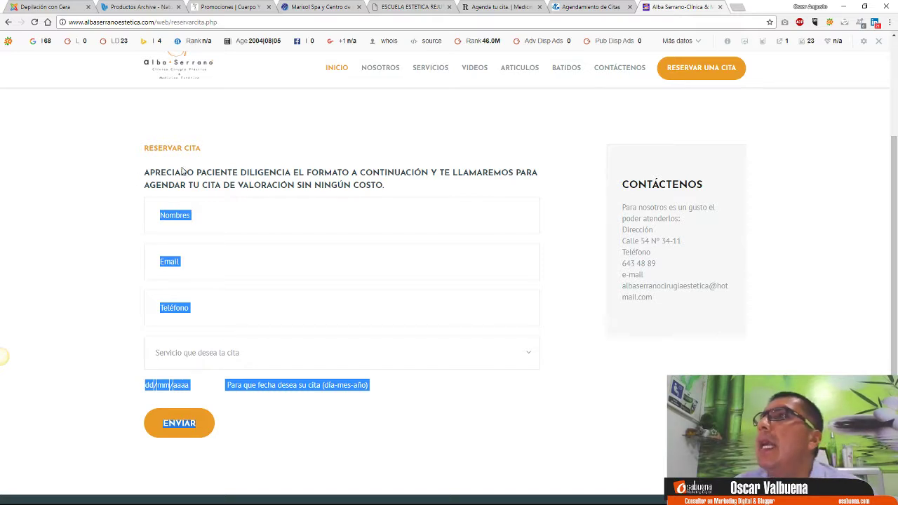
pyautogui.click(239, 171)
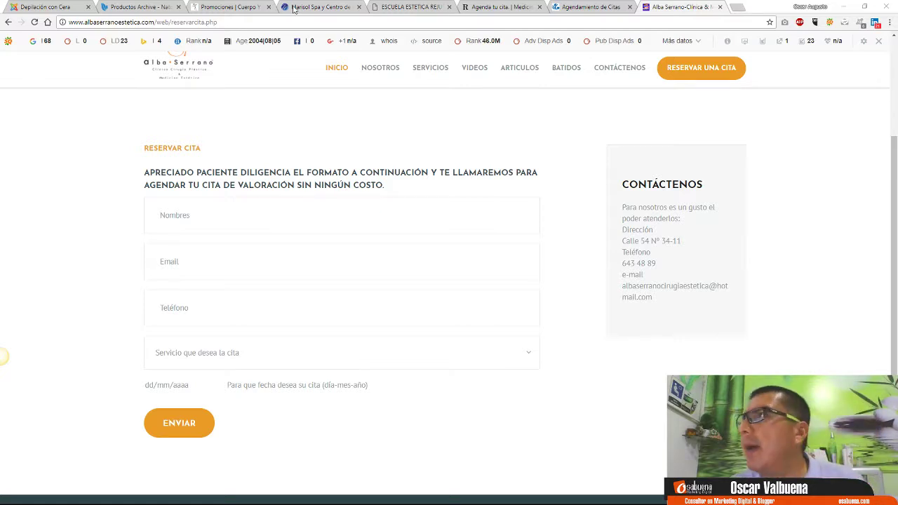
# Step: Open the copied address mariamagrethspa.com/my-account/ in a new browser tab and highlight the "My Account" heading
pyautogui.click(738, 7)
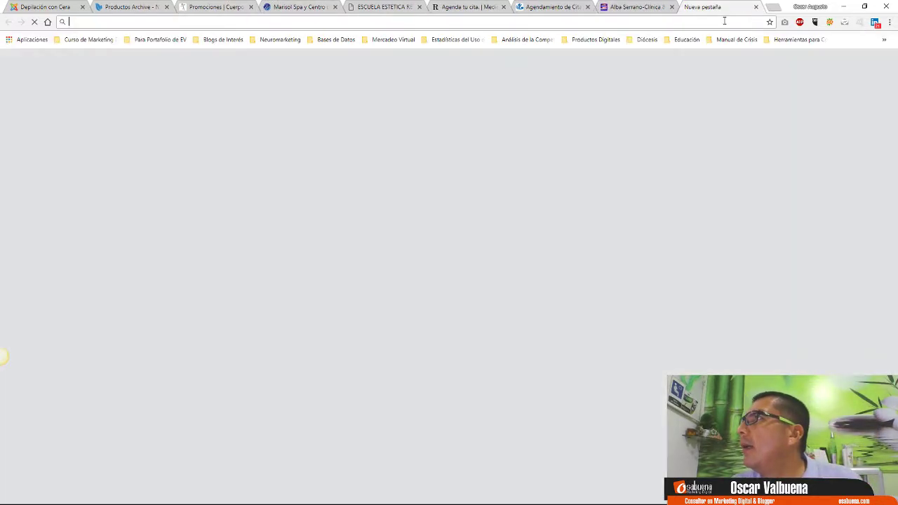
pyautogui.rightClick(724, 21)
pyautogui.click(768, 77)
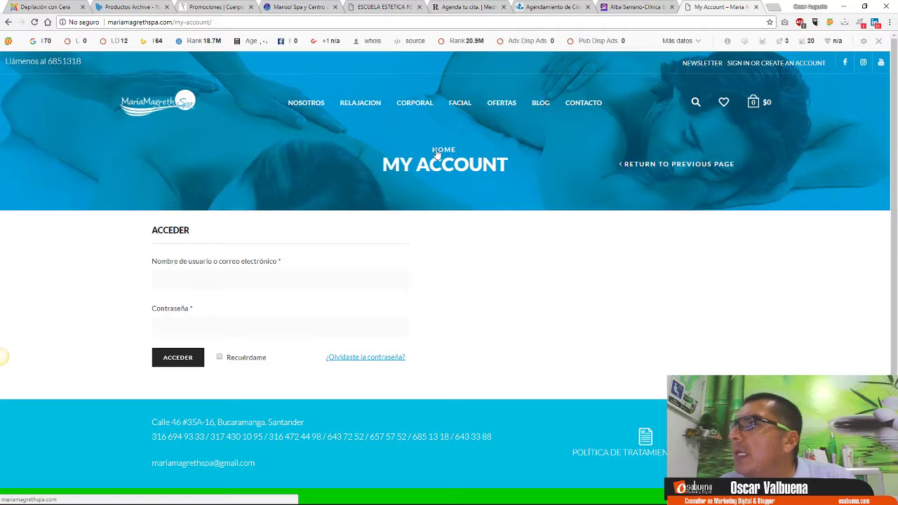
pyautogui.moveTo(383, 164); pyautogui.dragTo(509, 168)
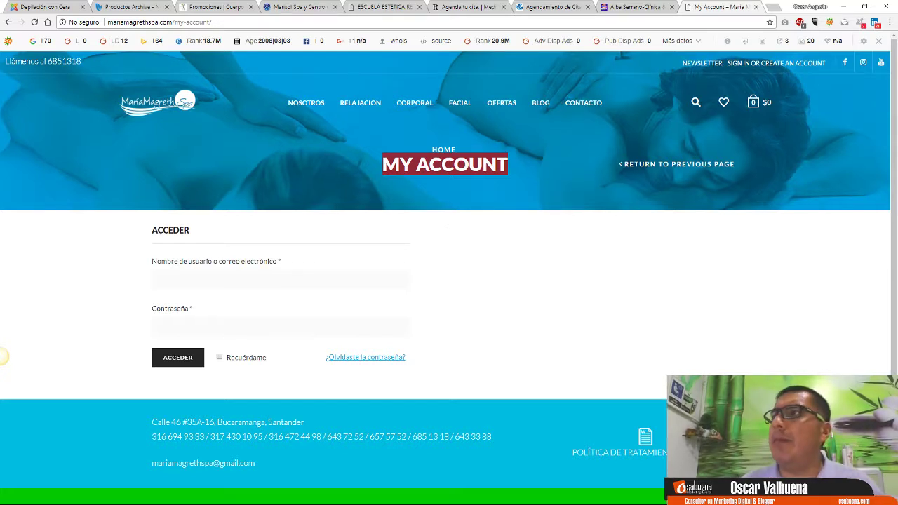
# Step: Examine the Acceder login form's username or e-mail and Contraseña fields, leaving both empty
pyautogui.click(269, 282)
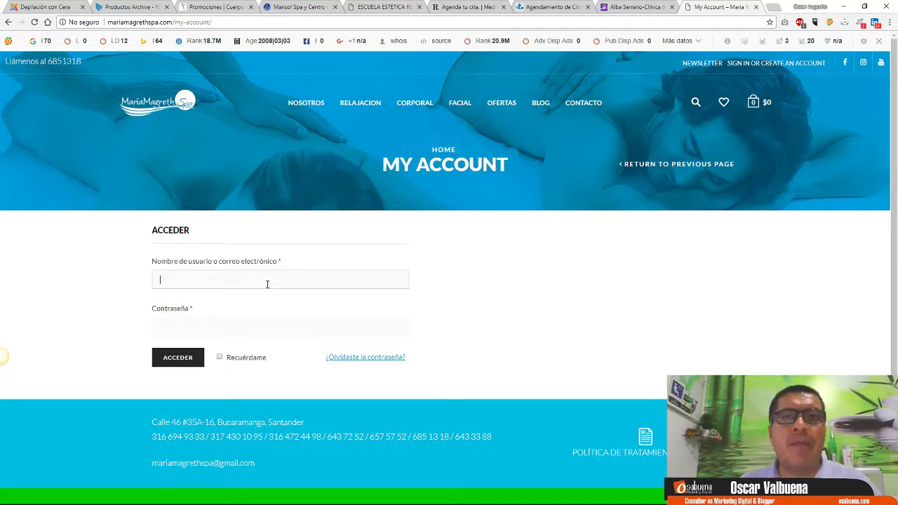
pyautogui.click(266, 324)
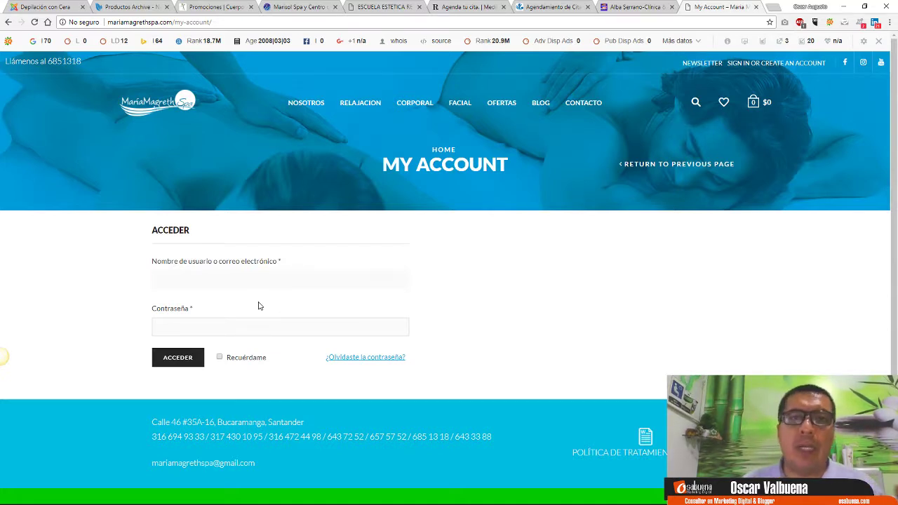
pyautogui.click(215, 279)
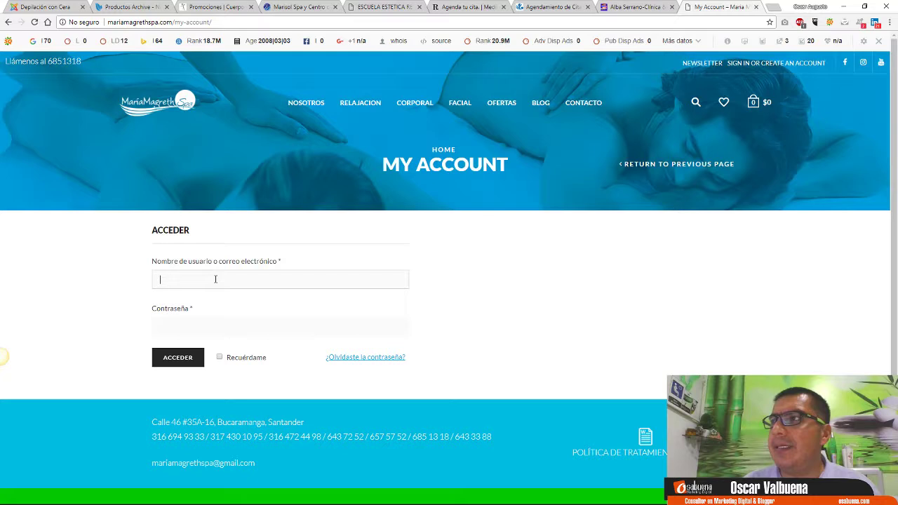
pyautogui.click(224, 324)
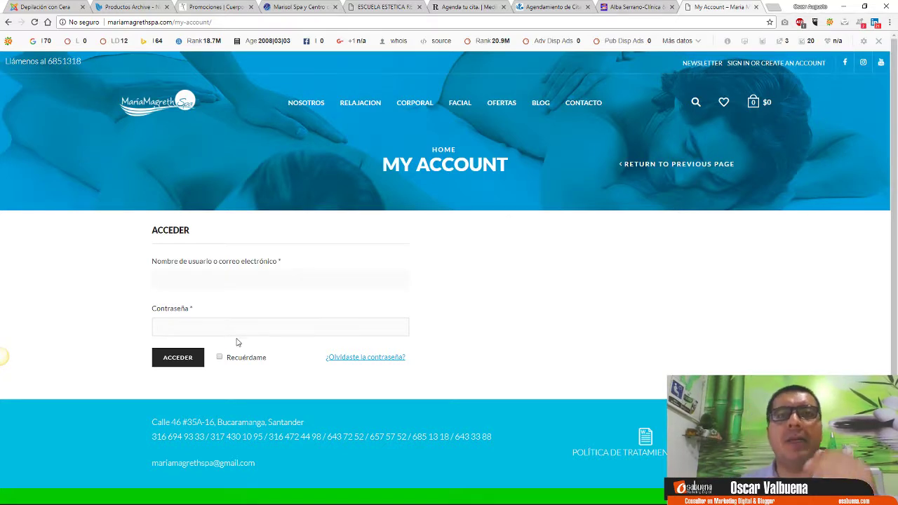
pyautogui.click(255, 278)
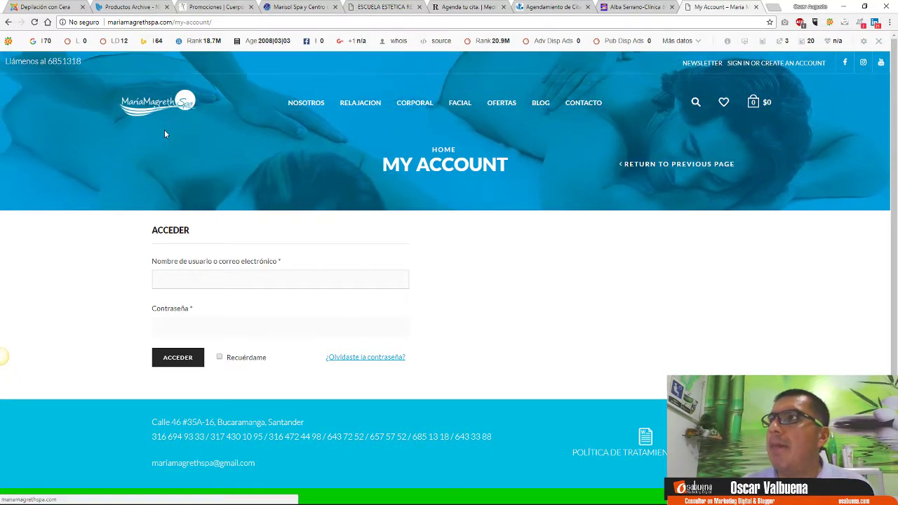
# Step: Close all the other website tabs, keeping only the MariaMagreth Spa account page open
pyautogui.click(82, 6)
pyautogui.click(82, 7)
pyautogui.click(82, 7)
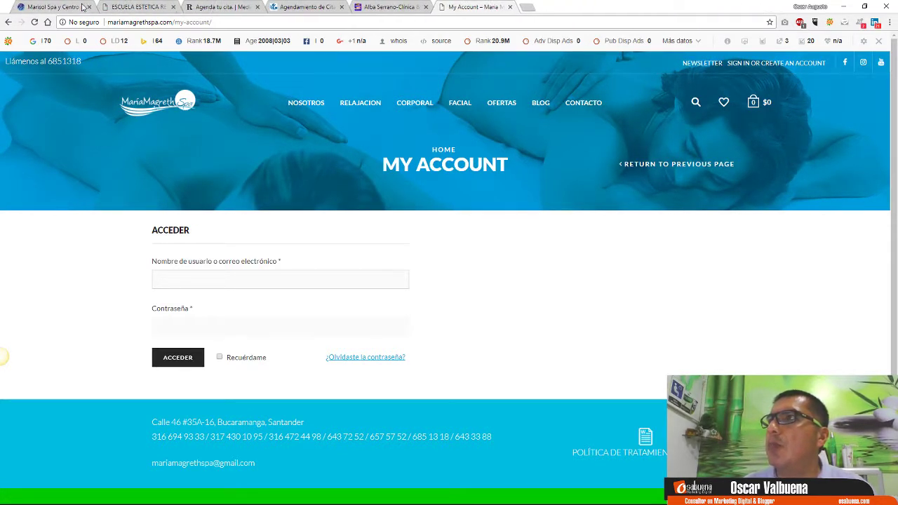
pyautogui.click(82, 7)
pyautogui.click(82, 7)
pyautogui.click(82, 6)
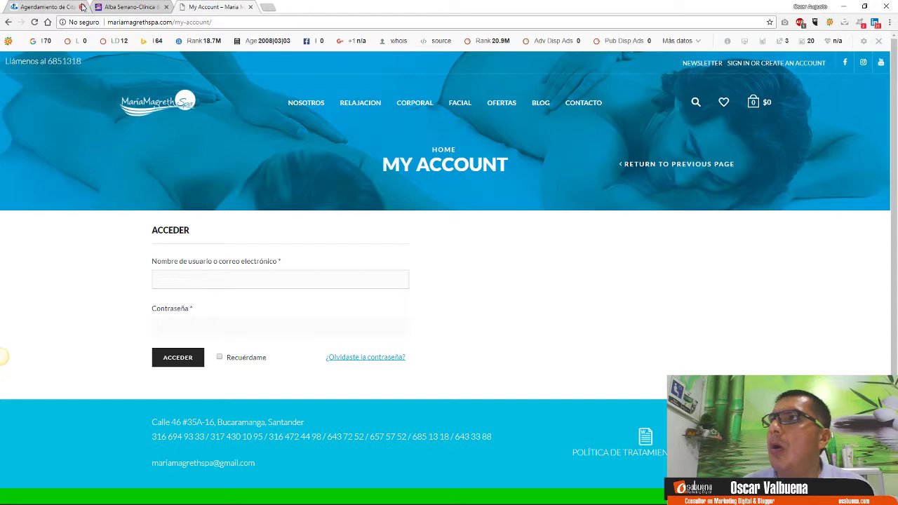
pyautogui.click(82, 6)
pyautogui.click(82, 6)
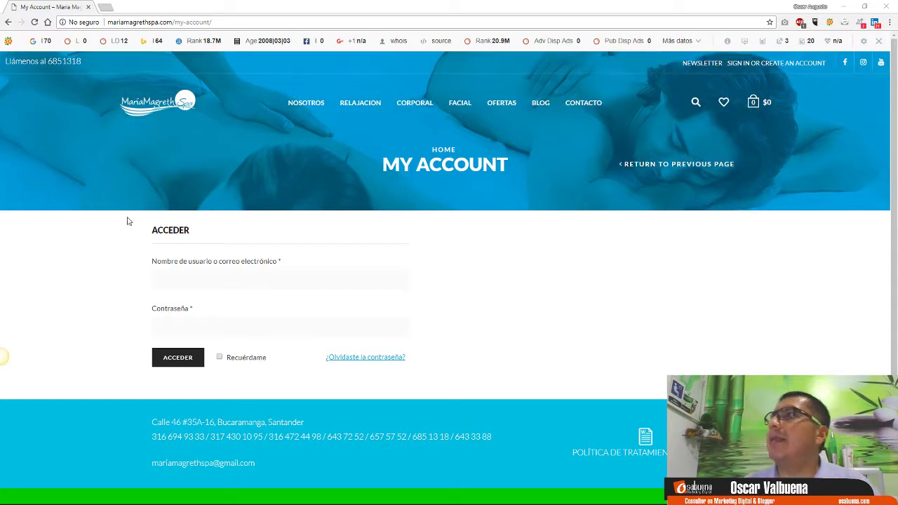
# Step: Open the MariaMagreth Spa Ofertas page, browse its offers and open the Spa Mamá Increíble product page
pyautogui.click(500, 103)
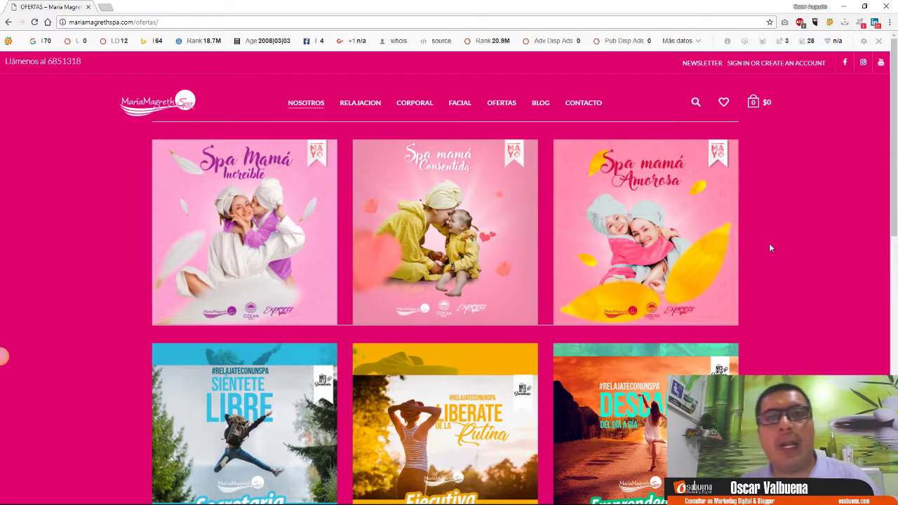
pyautogui.scroll(-3, 771, 246)
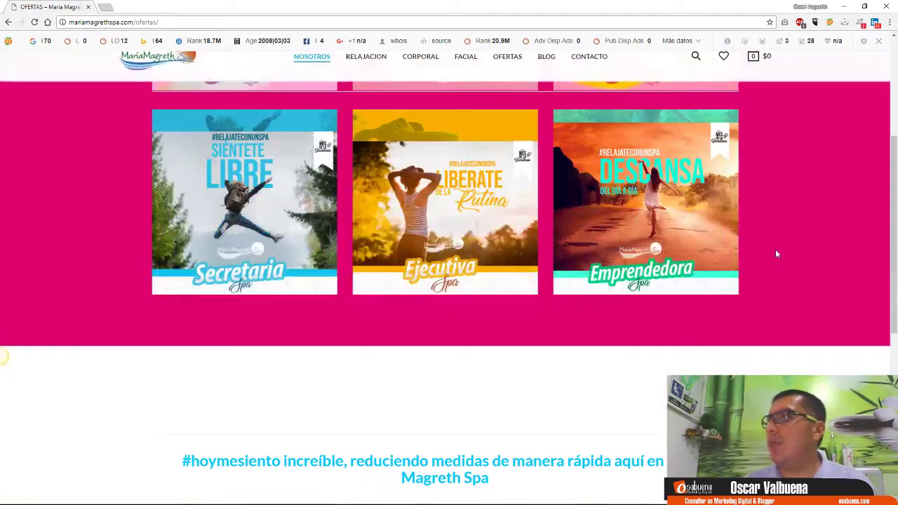
pyautogui.scroll(1, 689, 237)
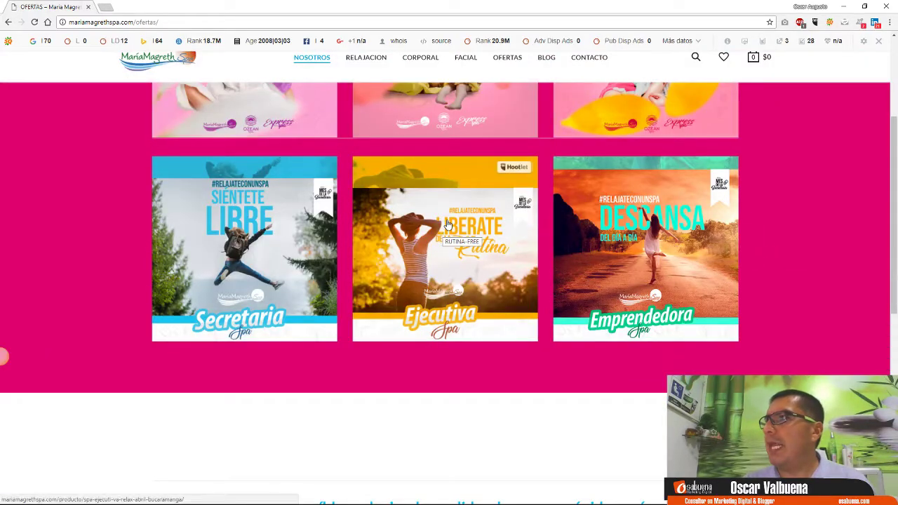
pyautogui.scroll(2, 322, 243)
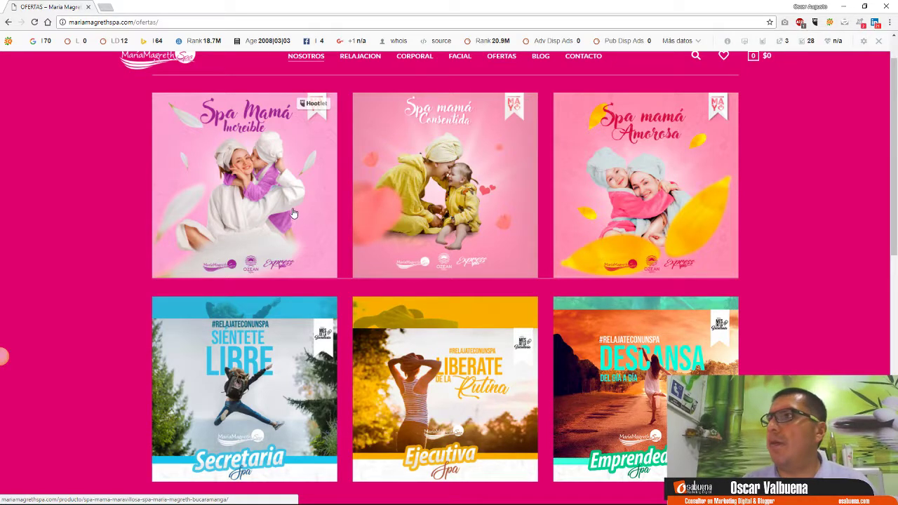
pyautogui.click(324, 239)
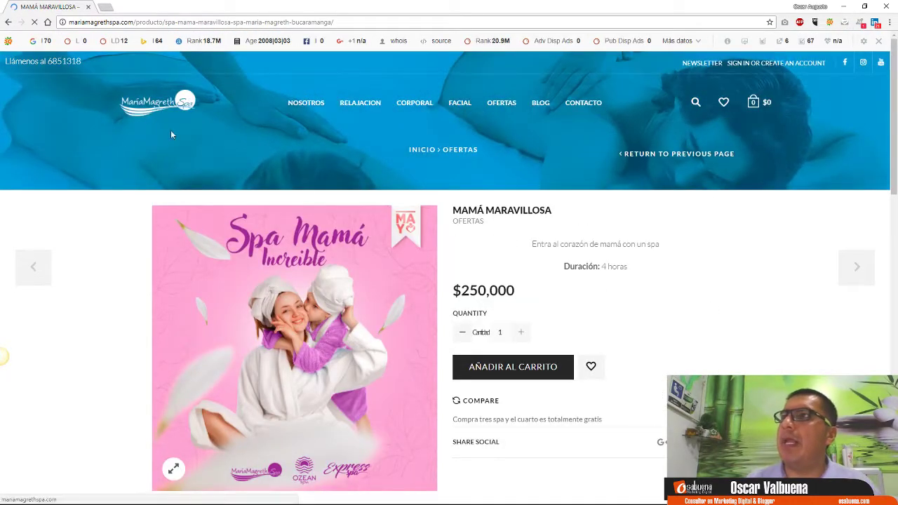
# Step: Highlight the price of the Mamá Maravillosa offer, inspect the enlarged product image and clear the selection
pyautogui.doubleClick(462, 287)
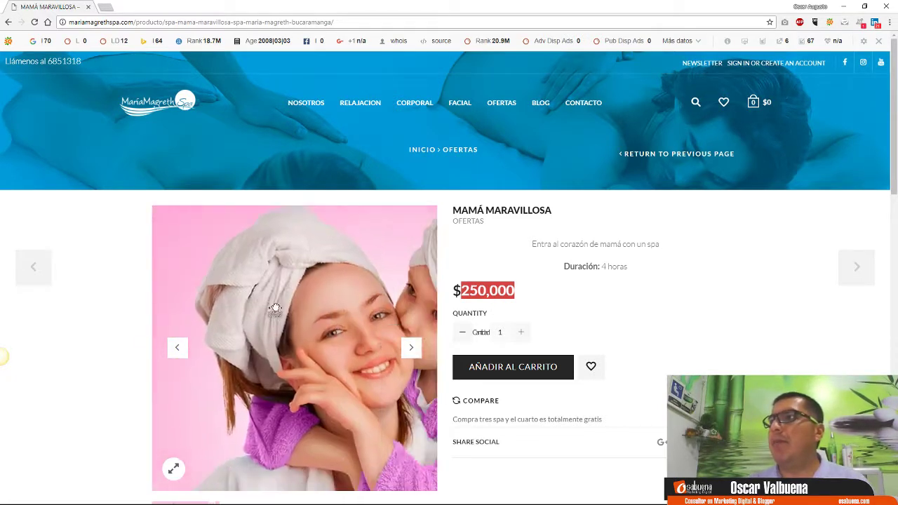
pyautogui.moveTo(349, 317); pyautogui.dragTo(273, 328)
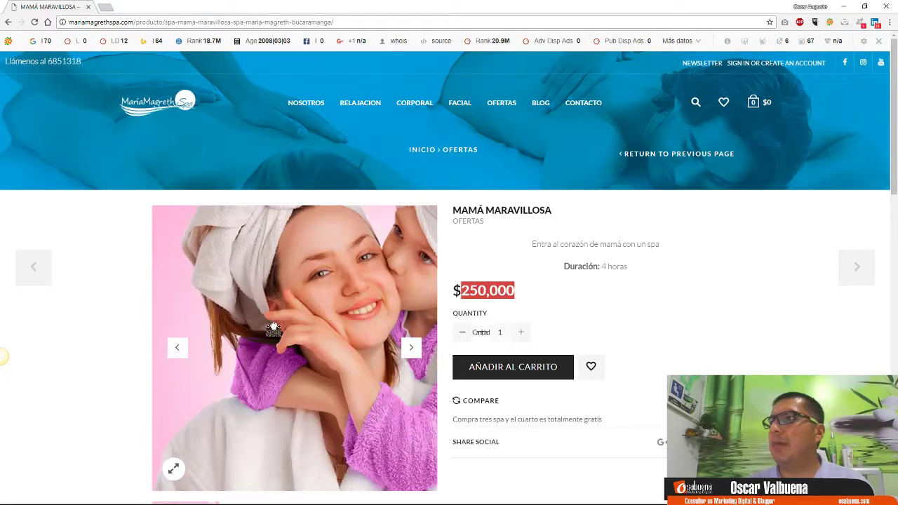
pyautogui.click(90, 294)
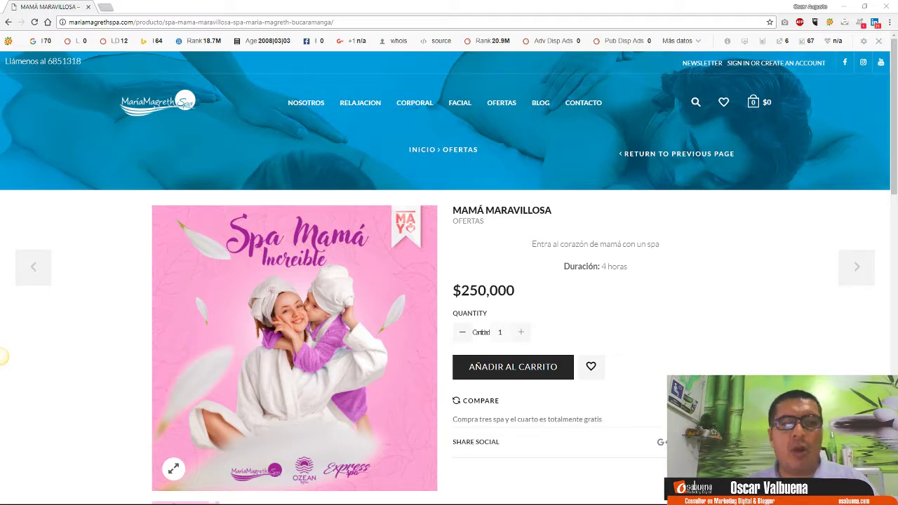
# Step: Open the copied address rejuvenecer.com.co/index.php/promociones in a new browser tab
pyautogui.click(105, 7)
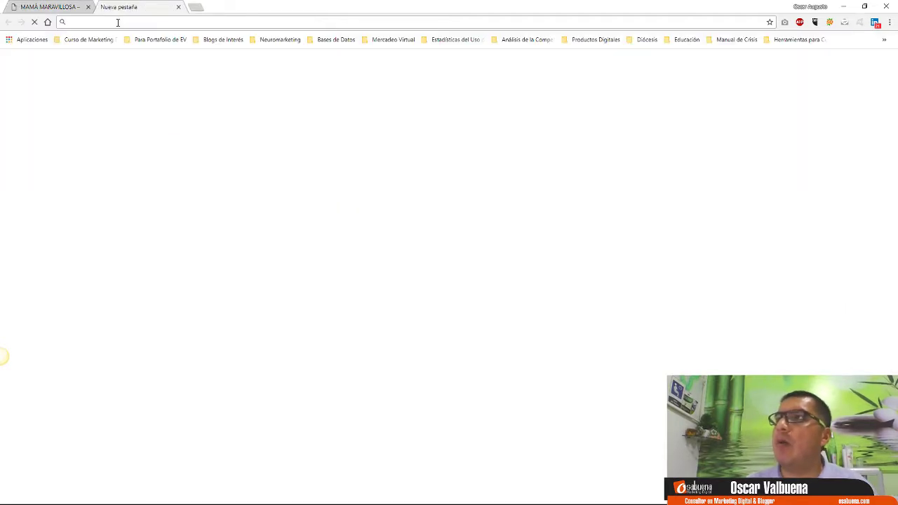
pyautogui.rightClick(118, 22)
pyautogui.click(154, 78)
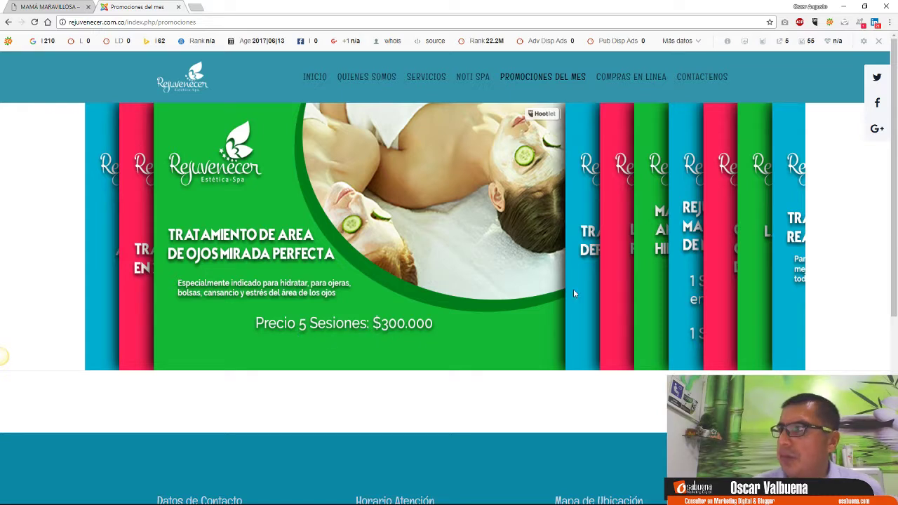
# Step: Go through the Rejuvenecer promotion banners, expanding facial cleansing, relaxing massage, Labios Full Color and the last banner
pyautogui.moveTo(570, 288)
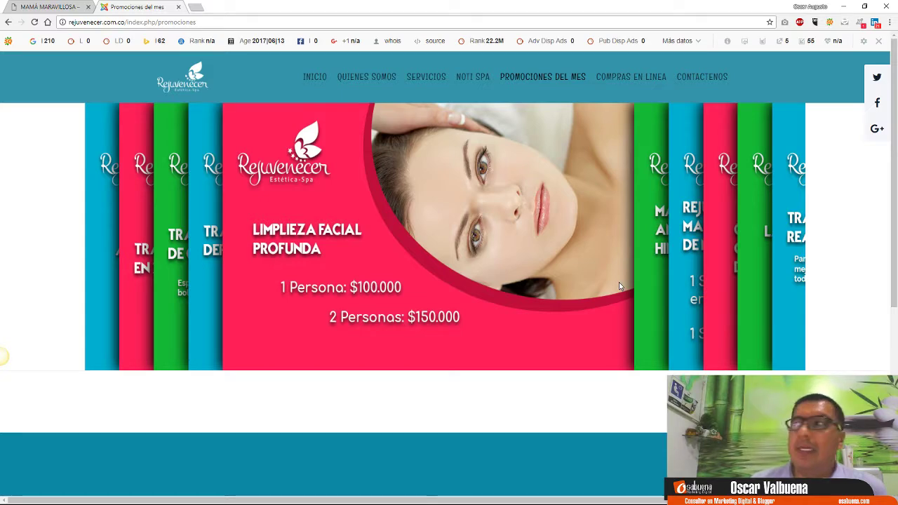
pyautogui.moveTo(641, 289)
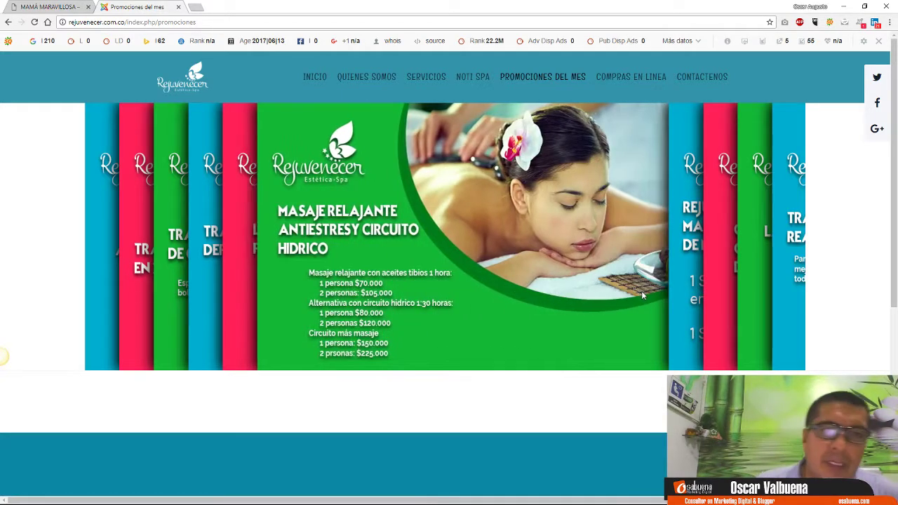
pyautogui.moveTo(714, 291)
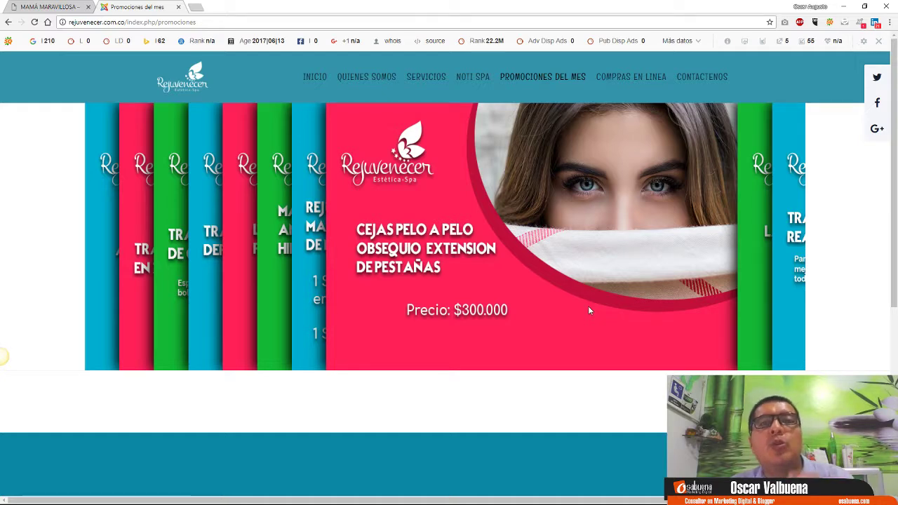
pyautogui.click(754, 288)
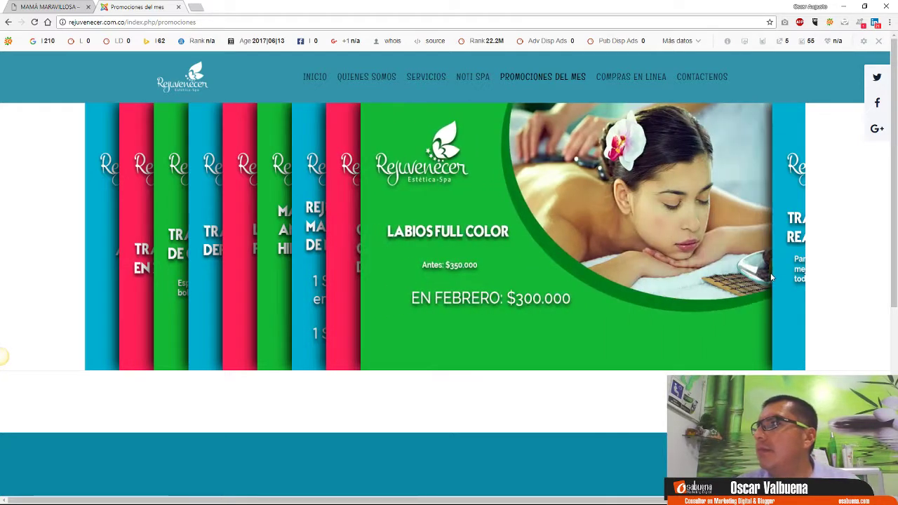
pyautogui.click(792, 281)
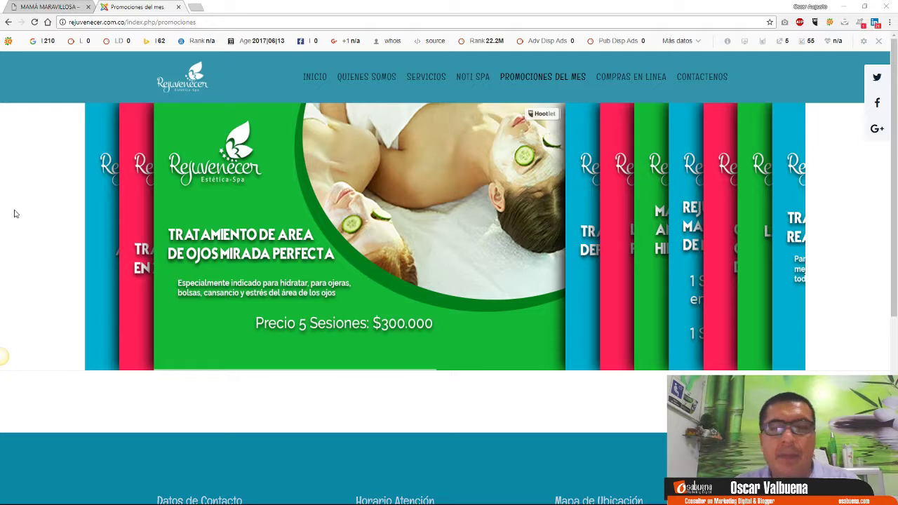
pyautogui.click(199, 8)
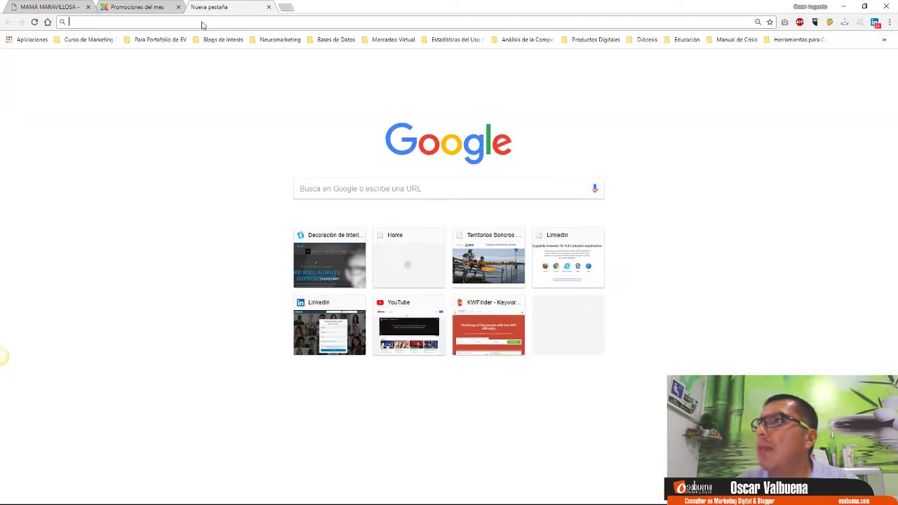
pyautogui.rightClick(201, 23)
pyautogui.click(233, 78)
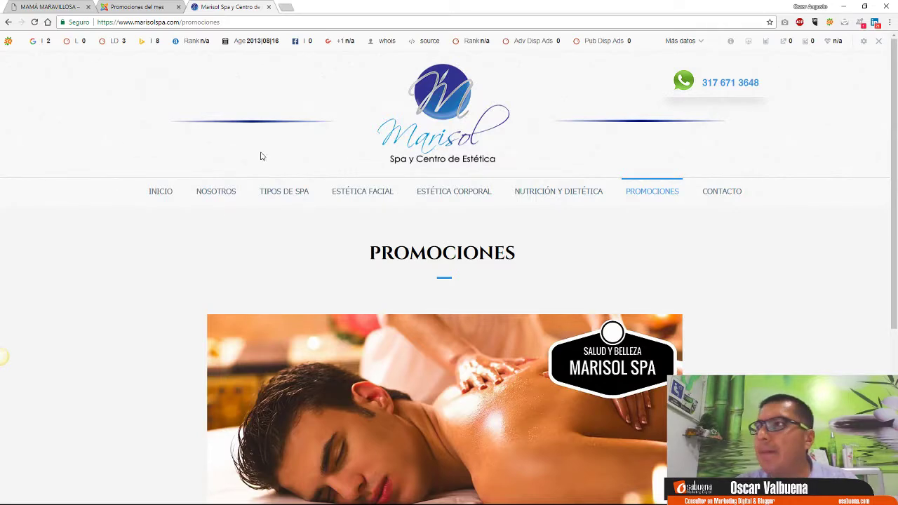
pyautogui.scroll(-4, 77, 263)
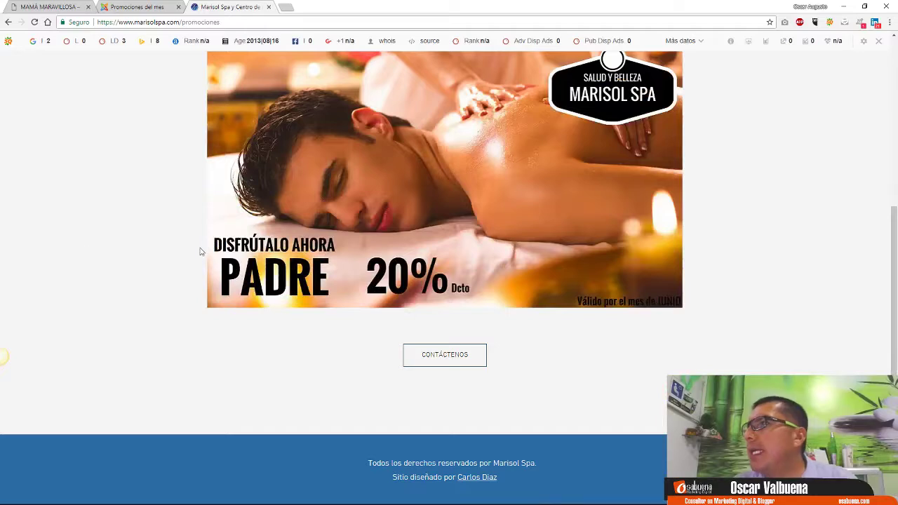
pyautogui.scroll(1, 332, 259)
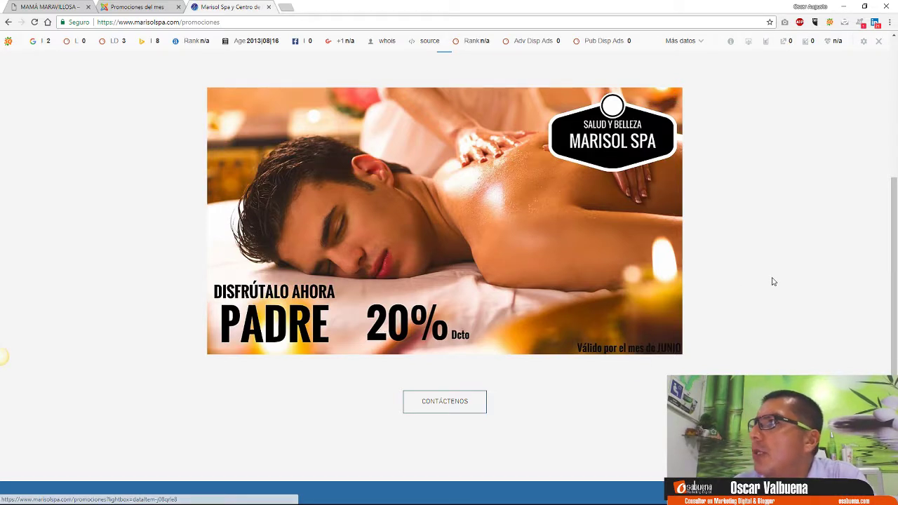
pyautogui.scroll(1, 778, 291)
pyautogui.scroll(2, 779, 291)
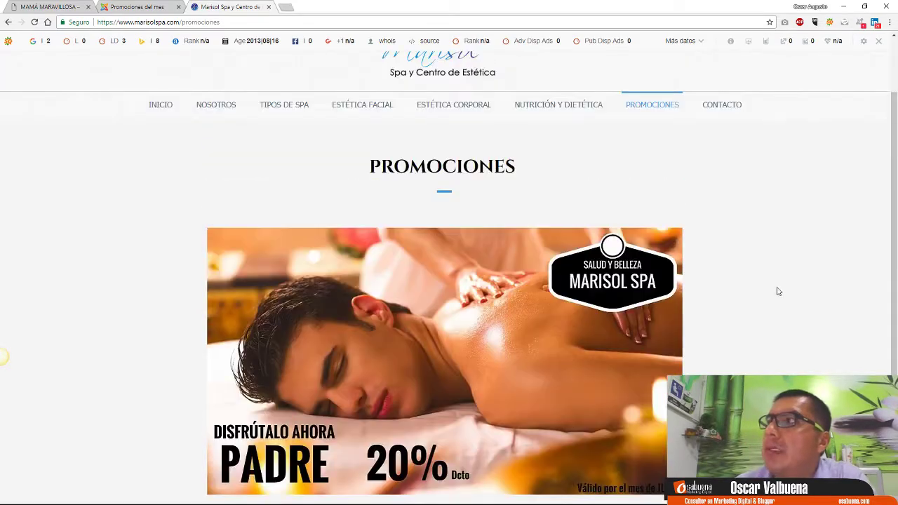
# Step: View the Marisol Spa Padre promotion image enlarged, close it and review the Promociones page again
pyautogui.click(431, 366)
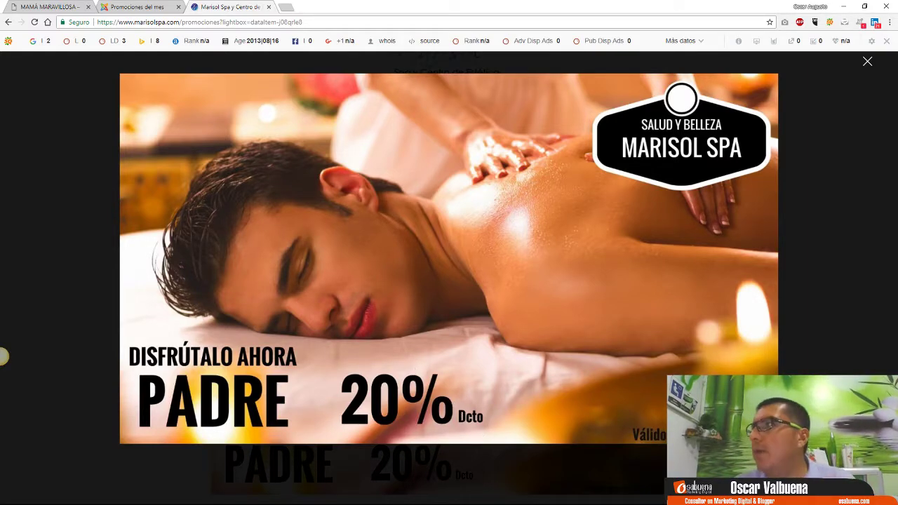
pyautogui.click(856, 356)
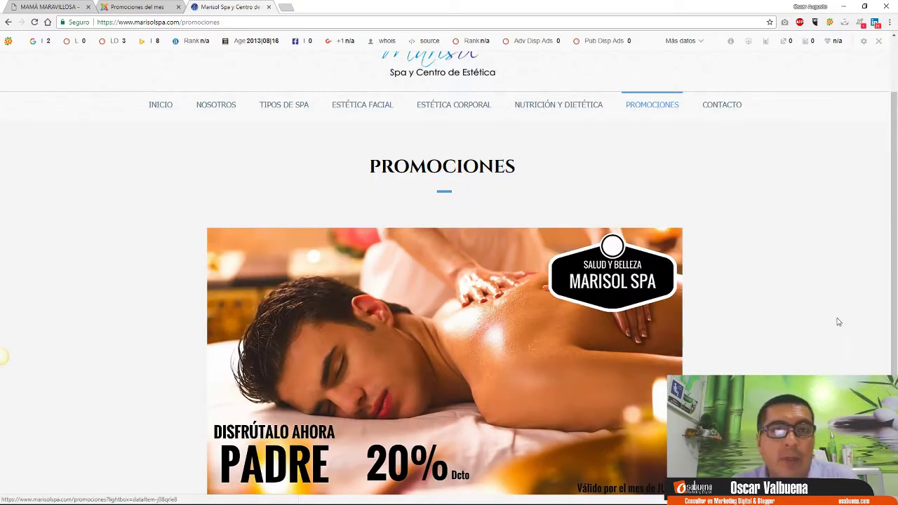
pyautogui.scroll(-3, 835, 316)
pyautogui.scroll(1, 829, 324)
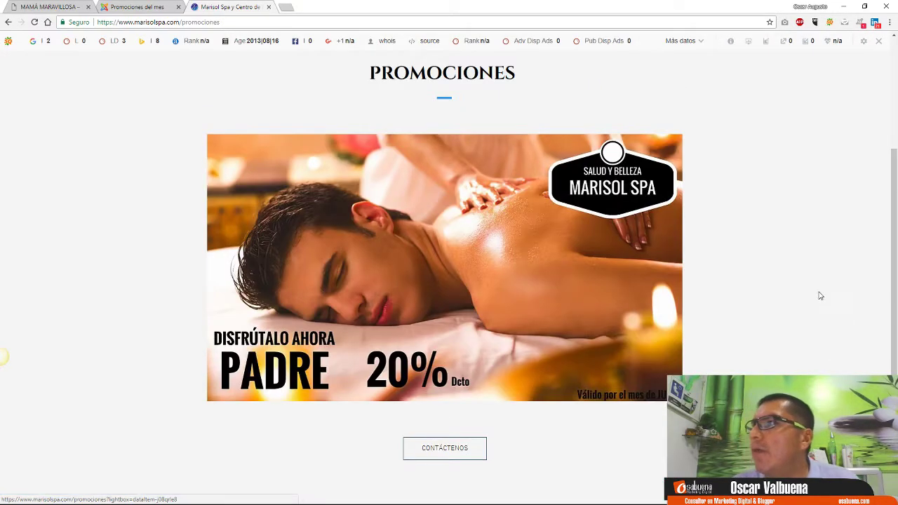
pyautogui.scroll(2, 820, 295)
pyautogui.scroll(-1, 816, 300)
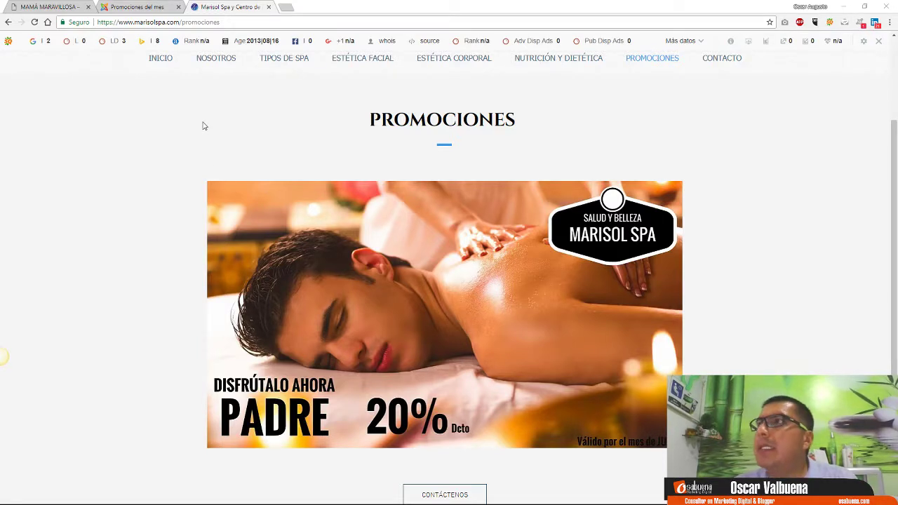
pyautogui.click(286, 7)
pyautogui.rightClick(292, 21)
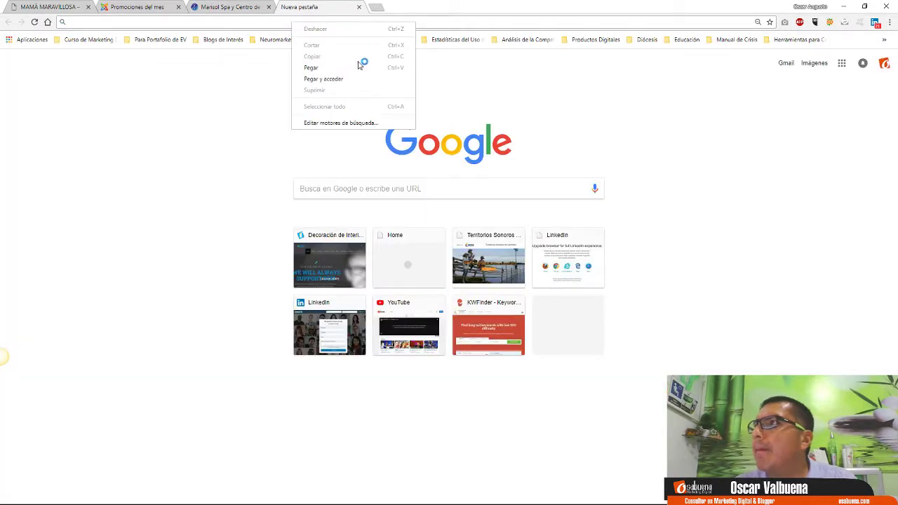
pyautogui.click(355, 83)
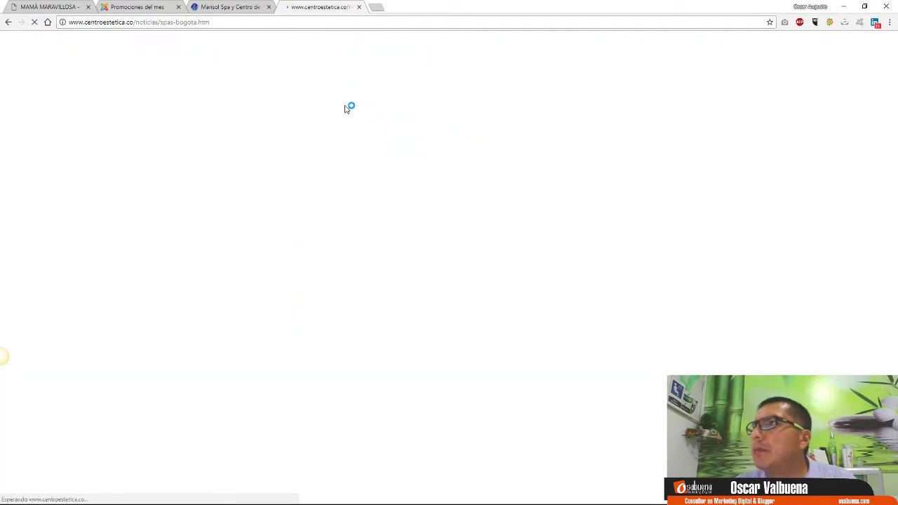
pyautogui.scroll(-4, 329, 230)
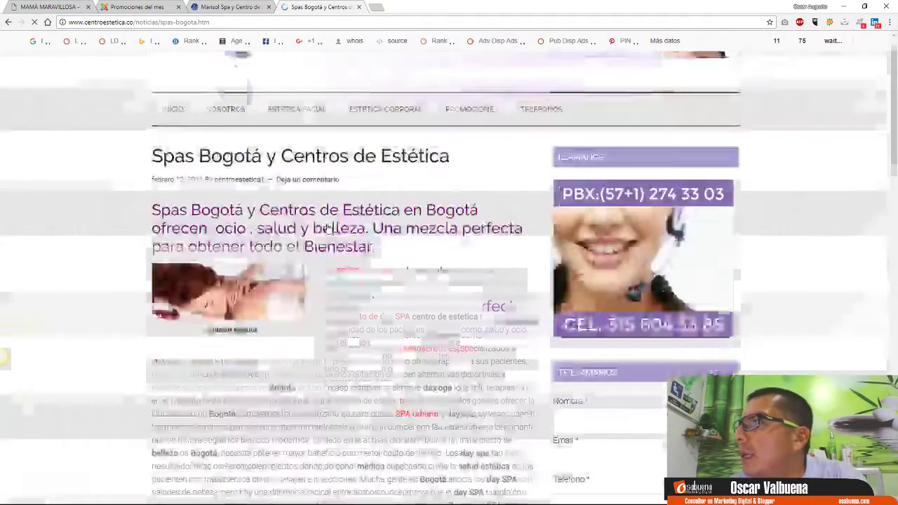
pyautogui.scroll(3, 329, 230)
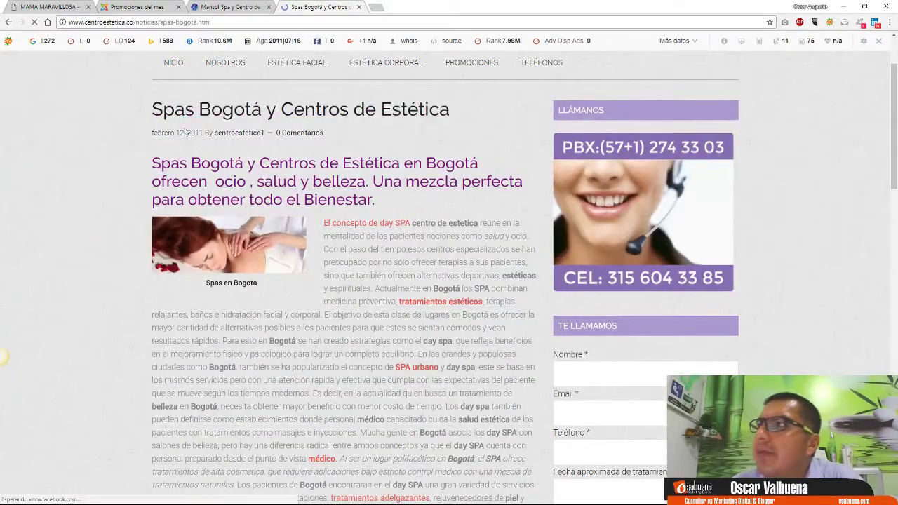
# Step: Highlight the "Spas Bogotá y Centros de Estética" headings and the article's body text, then clear the selection
pyautogui.moveTo(153, 106); pyautogui.dragTo(397, 205)
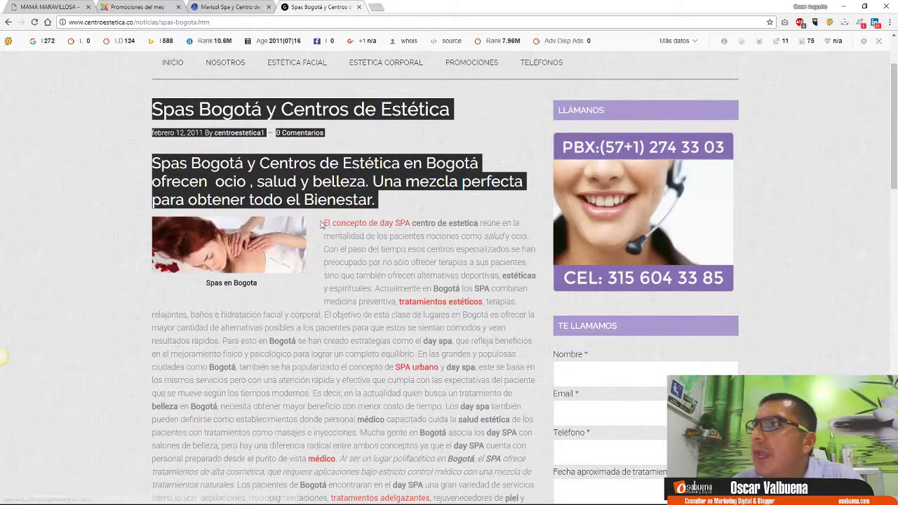
pyautogui.moveTo(323, 223); pyautogui.dragTo(266, 259)
pyautogui.scroll(4, 668, 130)
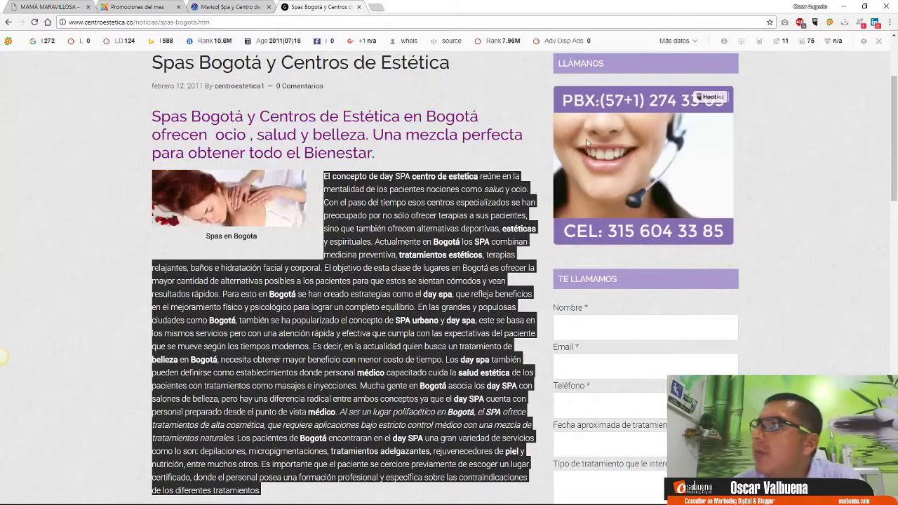
pyautogui.click(786, 256)
# Step: Examine the Te Llamamos callback form's heading and its contact, treatment date and treatment type fields, leaving them empty
pyautogui.scroll(-1, 785, 256)
pyautogui.scroll(-1, 785, 256)
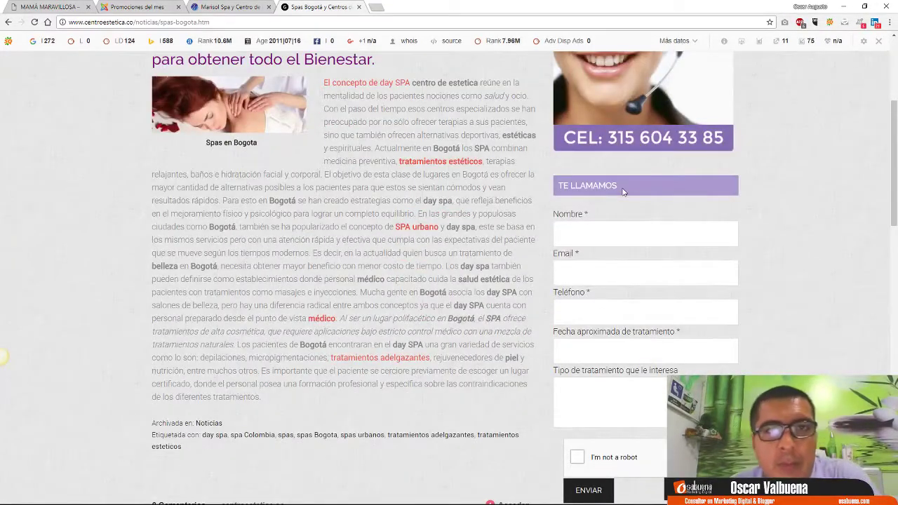
pyautogui.moveTo(642, 193); pyautogui.dragTo(559, 191)
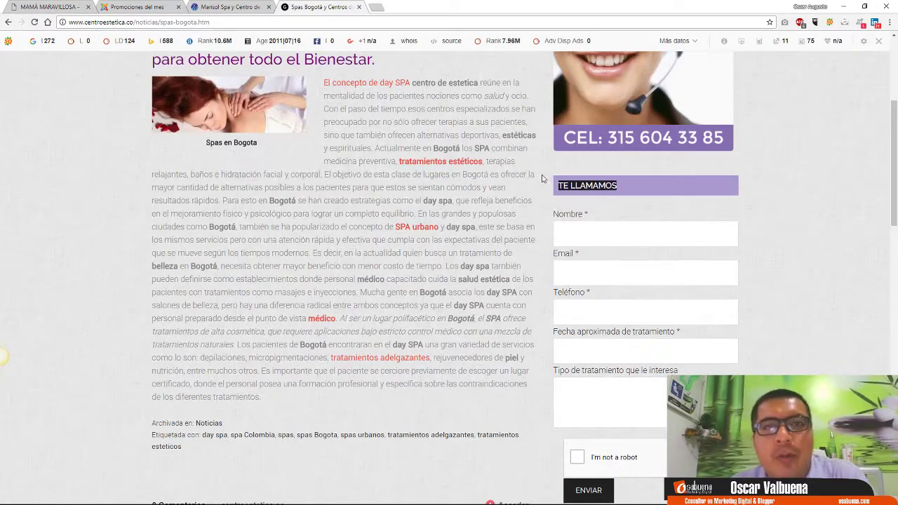
pyautogui.click(582, 233)
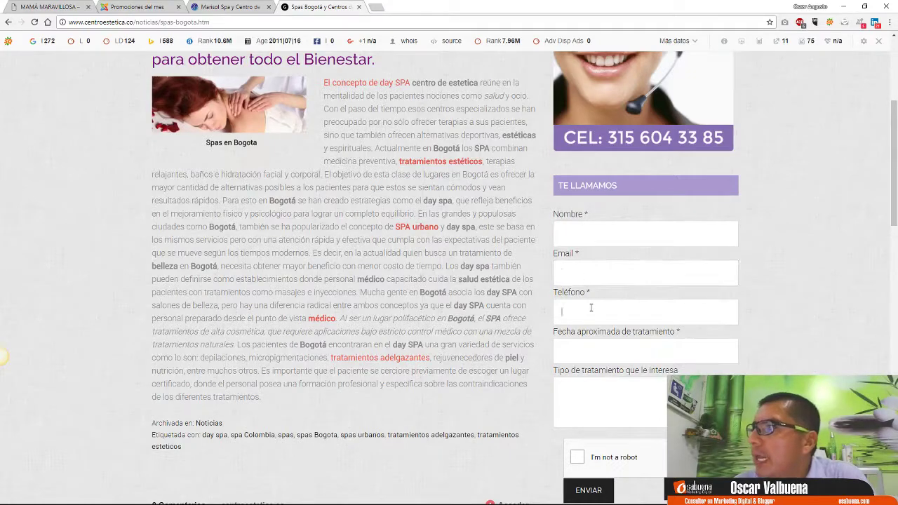
pyautogui.click(612, 353)
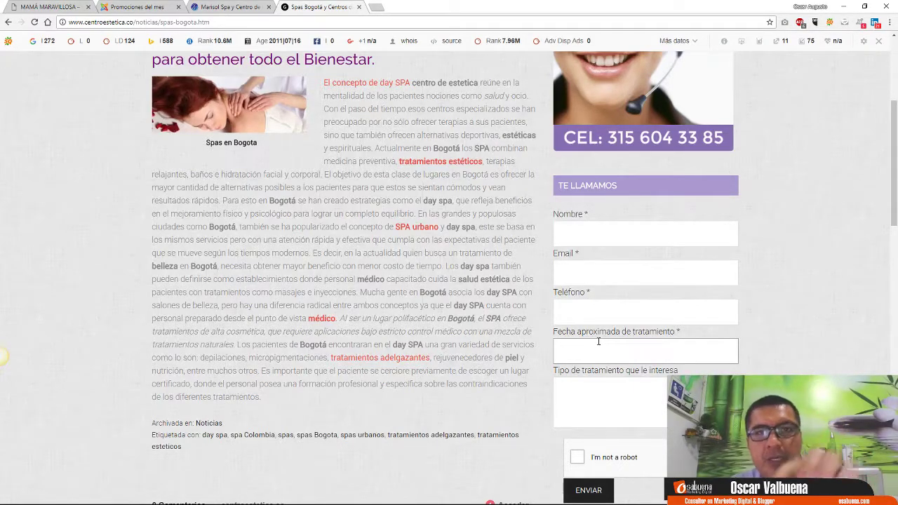
pyautogui.click(630, 397)
pyautogui.scroll(-3, 666, 393)
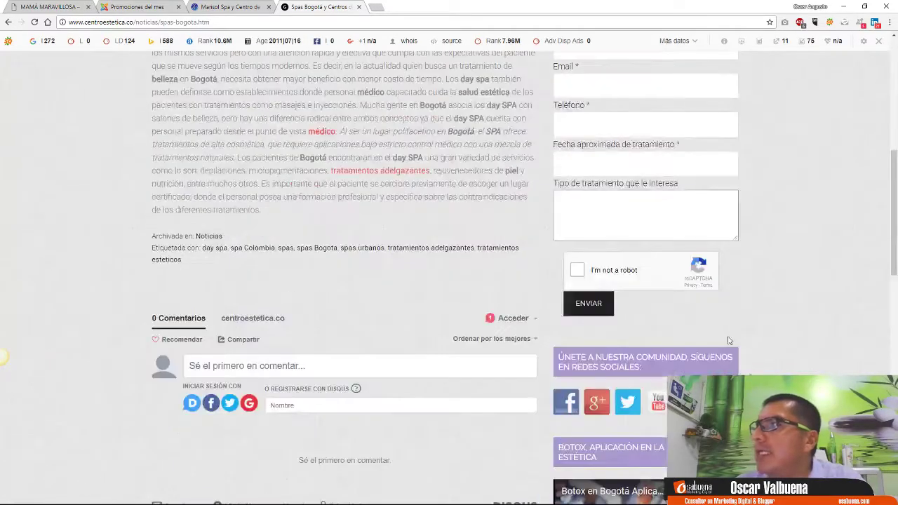
pyautogui.scroll(6, 617, 222)
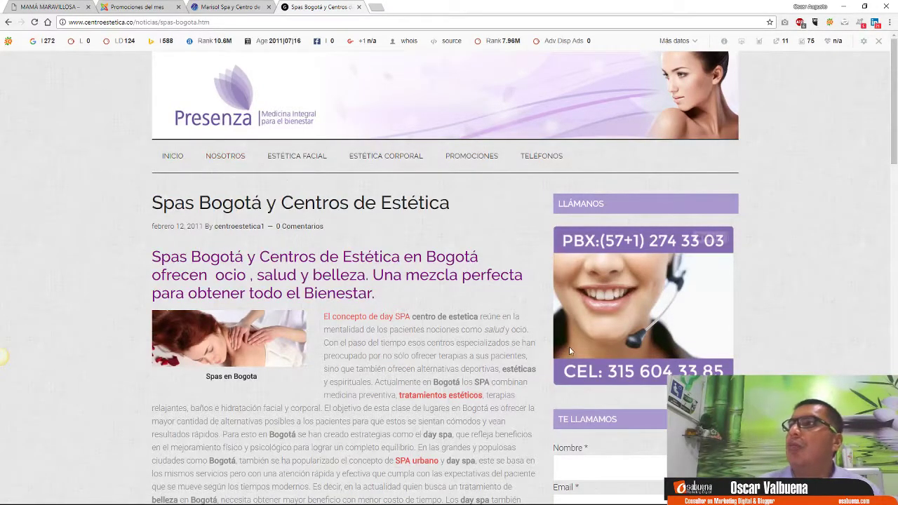
pyautogui.scroll(-5, 569, 347)
pyautogui.click(640, 317)
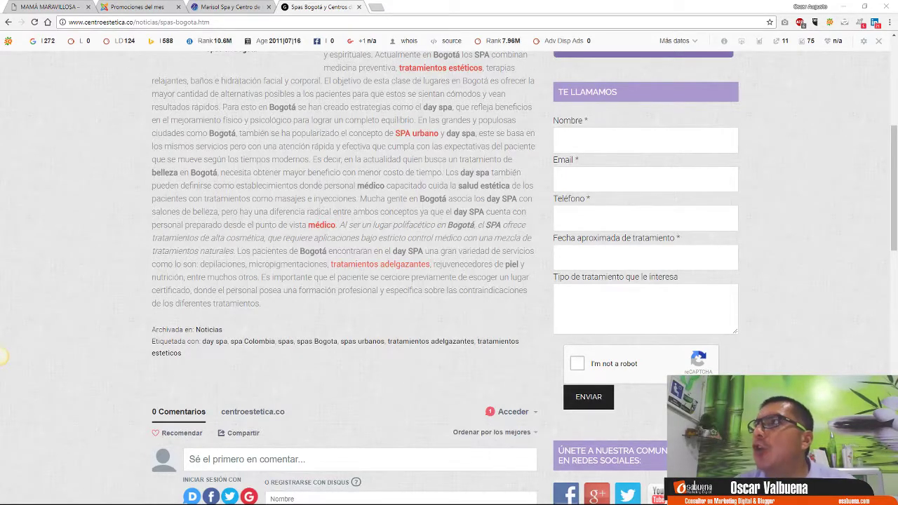
pyautogui.click(376, 7)
pyautogui.rightClick(377, 21)
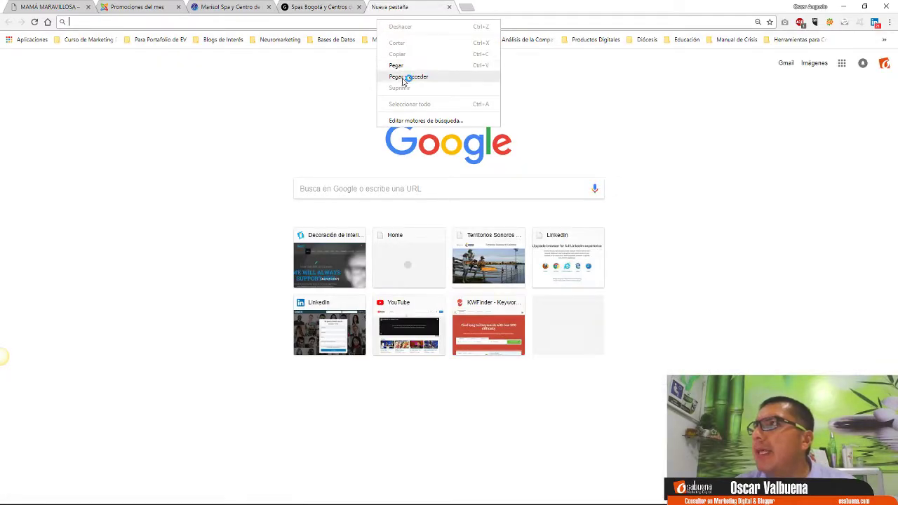
pyautogui.click(405, 78)
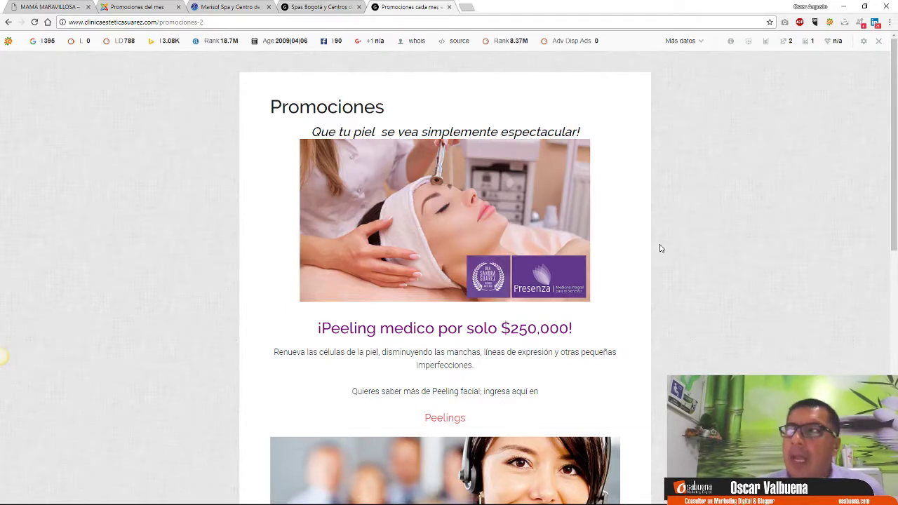
pyautogui.moveTo(533, 181)
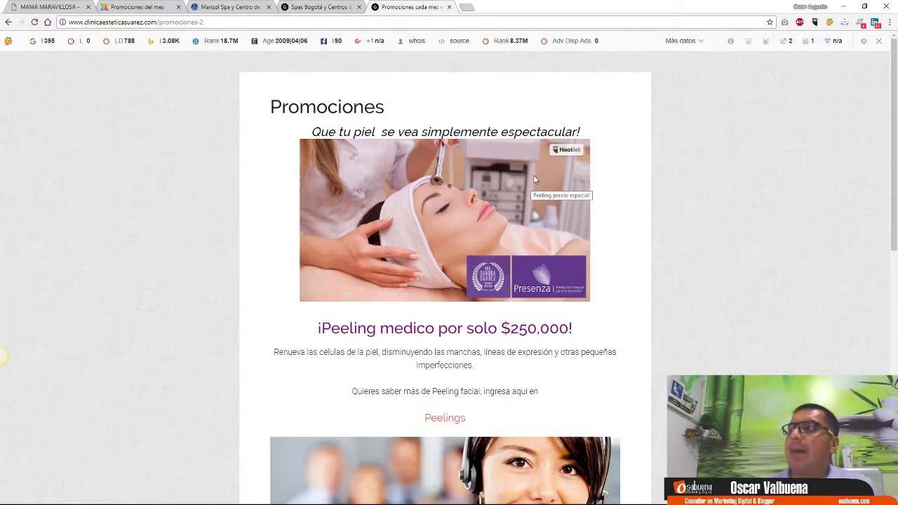
# Step: Examine the Promociones page from its peeling offer down to the callback form's contact and treatment fields
pyautogui.scroll(-5, 533, 179)
pyautogui.scroll(-2, 573, 235)
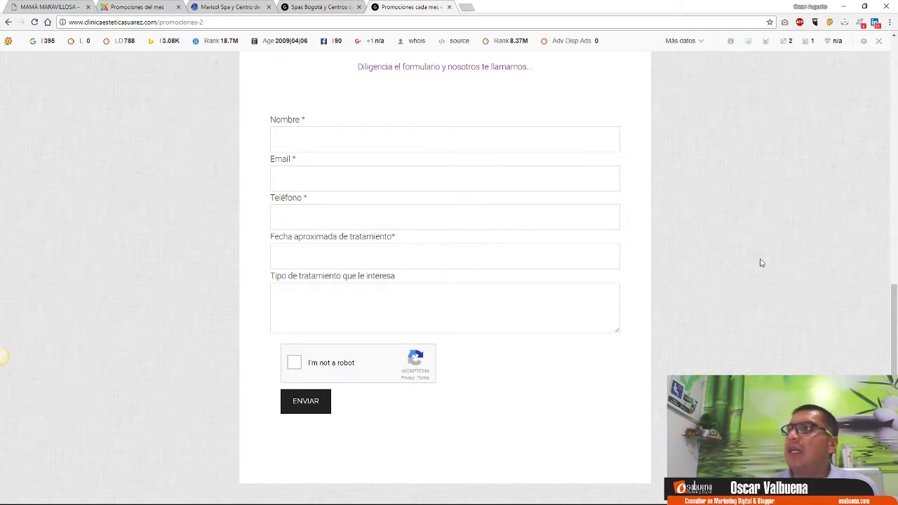
pyautogui.scroll(5, 722, 256)
pyautogui.scroll(3, 723, 256)
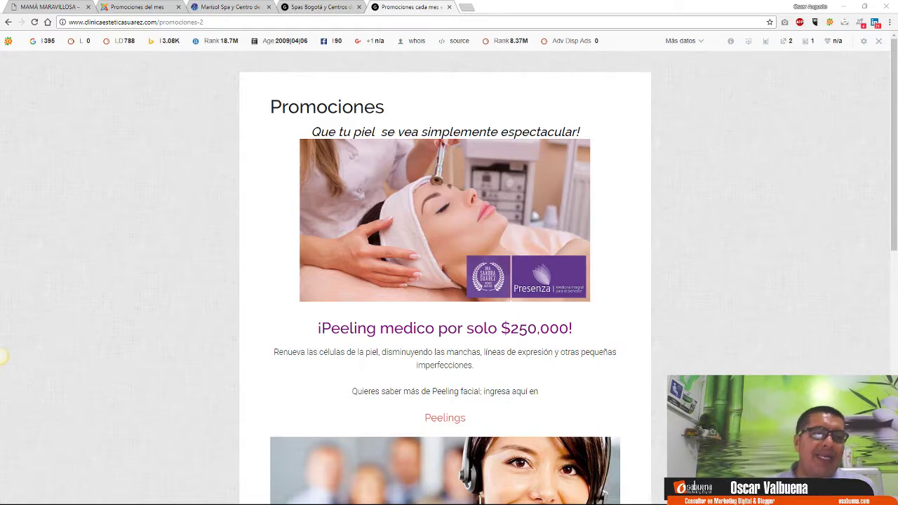
pyautogui.click(468, 8)
pyautogui.rightClick(469, 23)
pyautogui.click(500, 84)
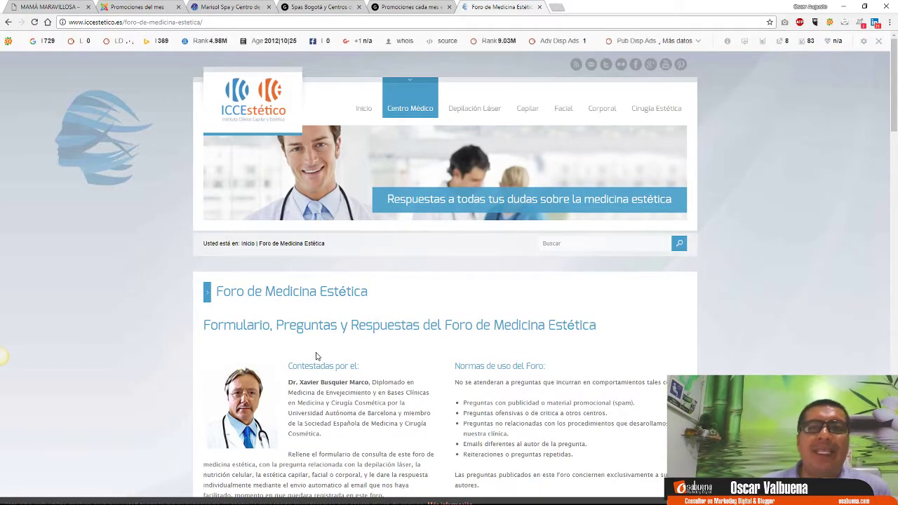
pyautogui.scroll(-3, 743, 325)
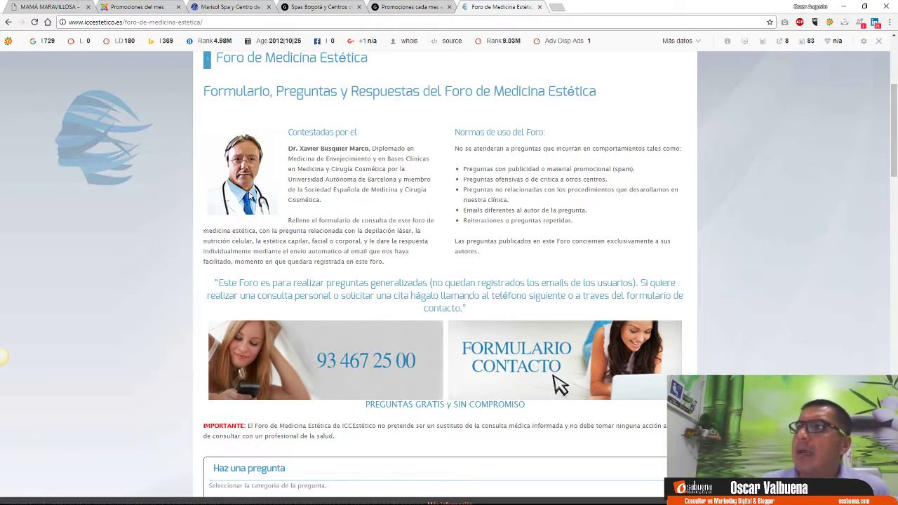
pyautogui.scroll(-5, 298, 272)
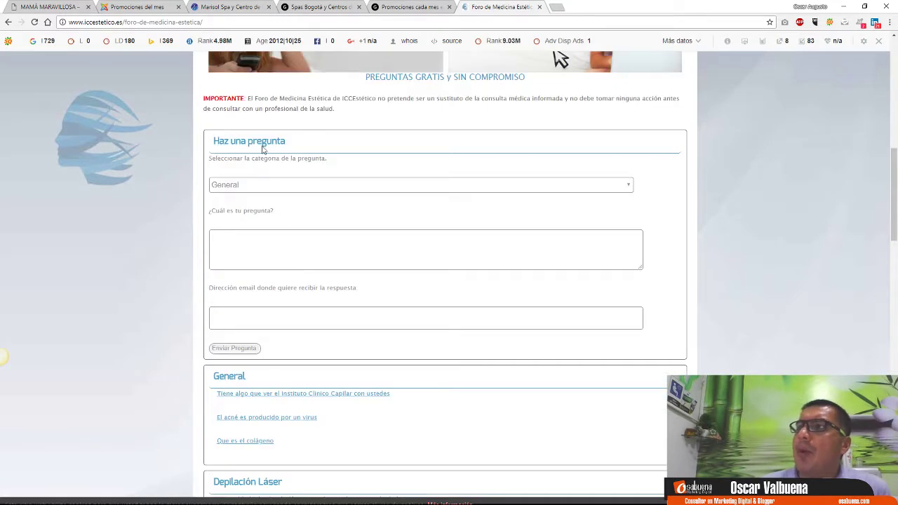
# Step: Examine the Haz una pregunta form's category options and its question and reply e-mail fields, leaving the category at General and the fields empty
pyautogui.click(257, 186)
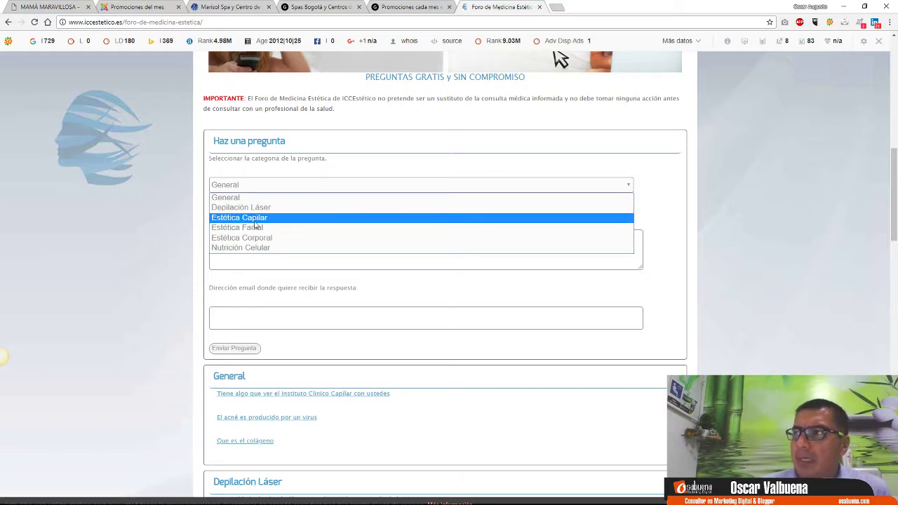
pyautogui.click(189, 225)
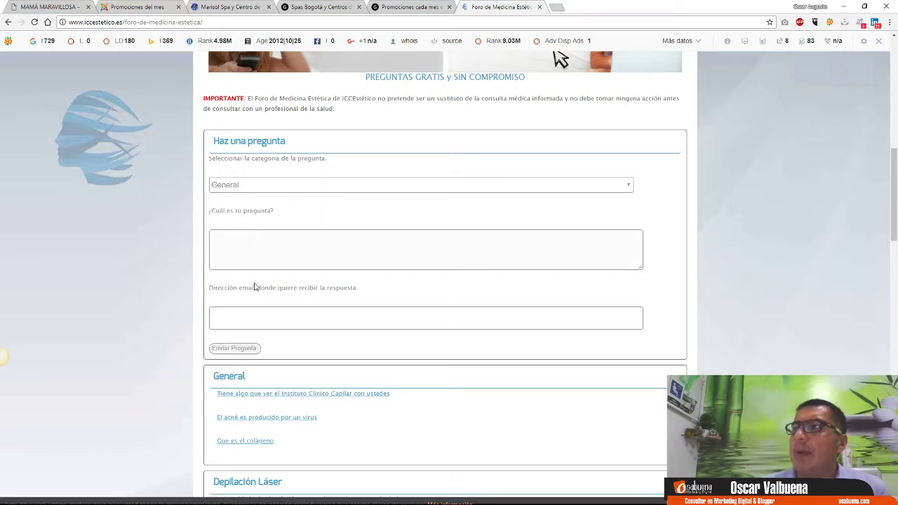
pyautogui.scroll(-3, 184, 281)
pyautogui.click(254, 132)
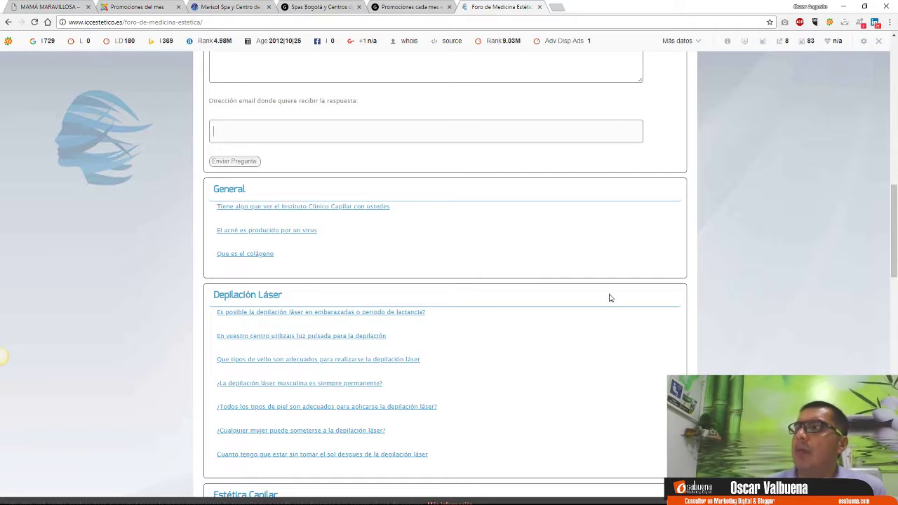
# Step: Expand the Depilación Láser question about pregnancy or breastfeeding and skim the Estética Facial and Estética Corporal questions
pyautogui.scroll(-2, 607, 297)
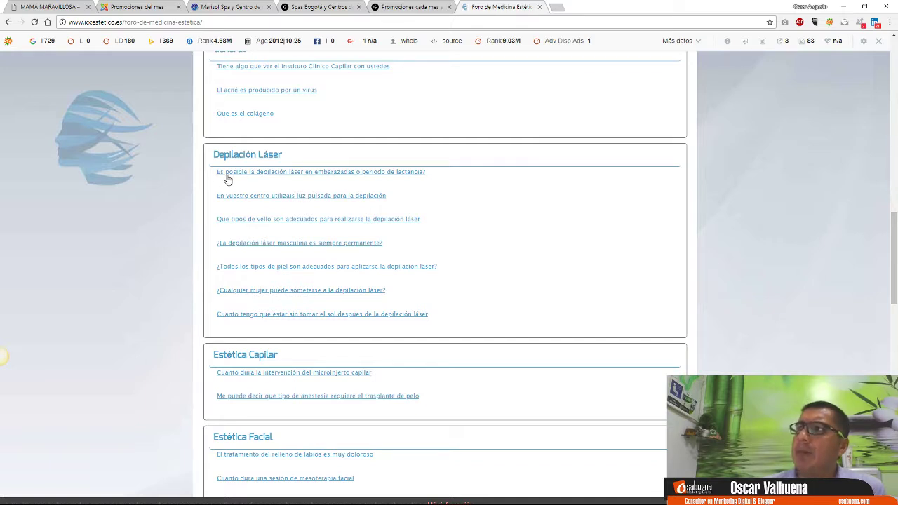
pyautogui.click(397, 175)
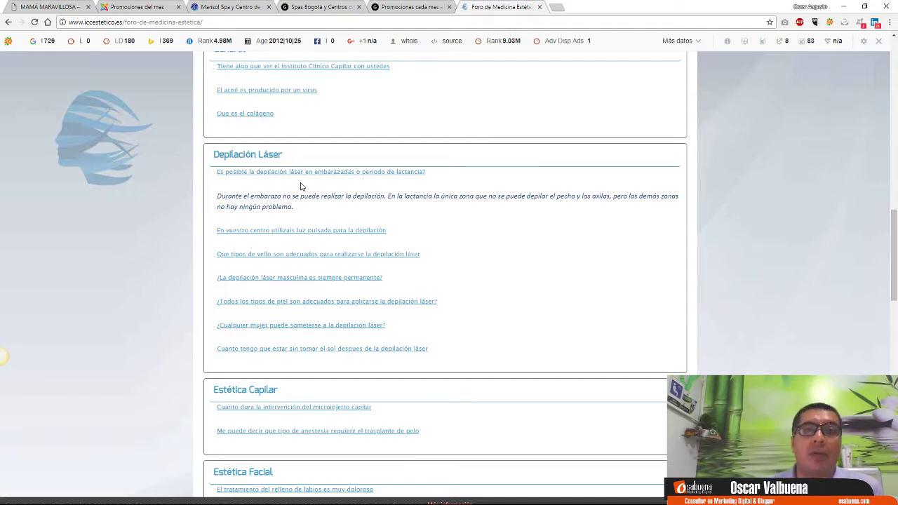
pyautogui.scroll(-7, 709, 285)
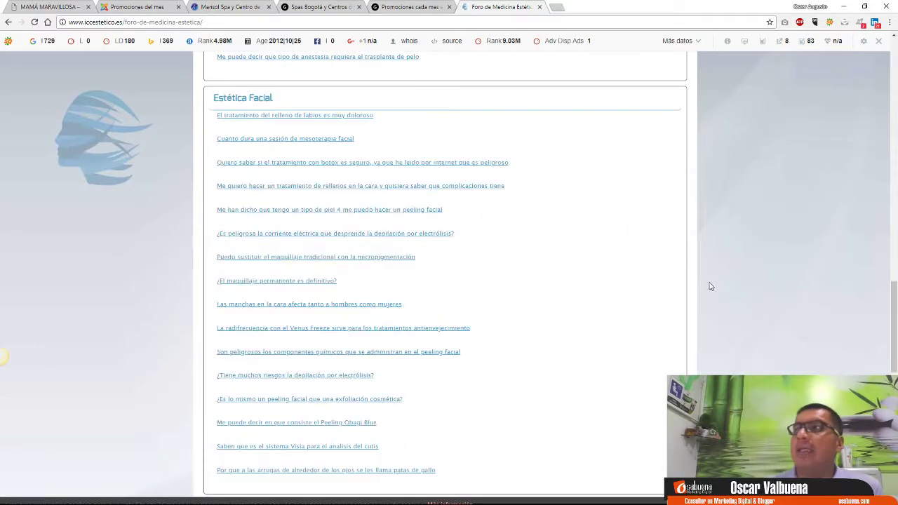
pyautogui.scroll(-2, 708, 286)
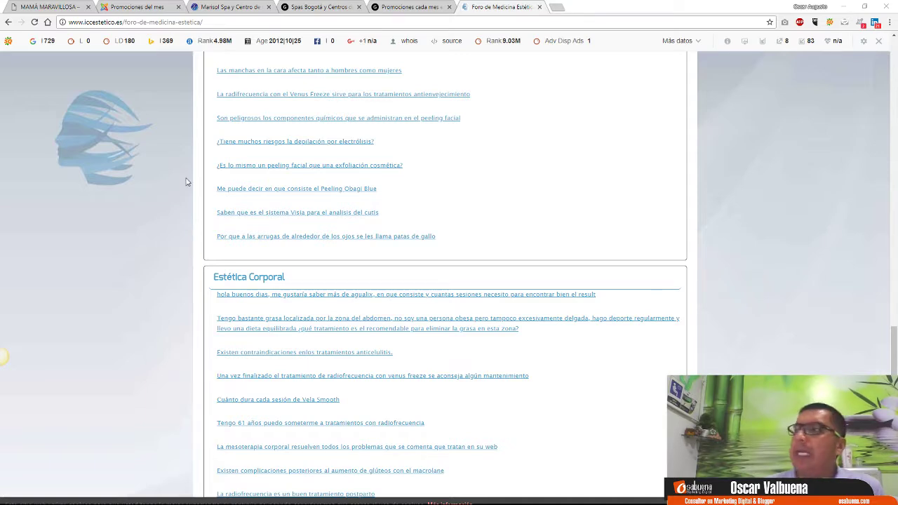
pyautogui.click(563, 14)
pyautogui.rightClick(561, 21)
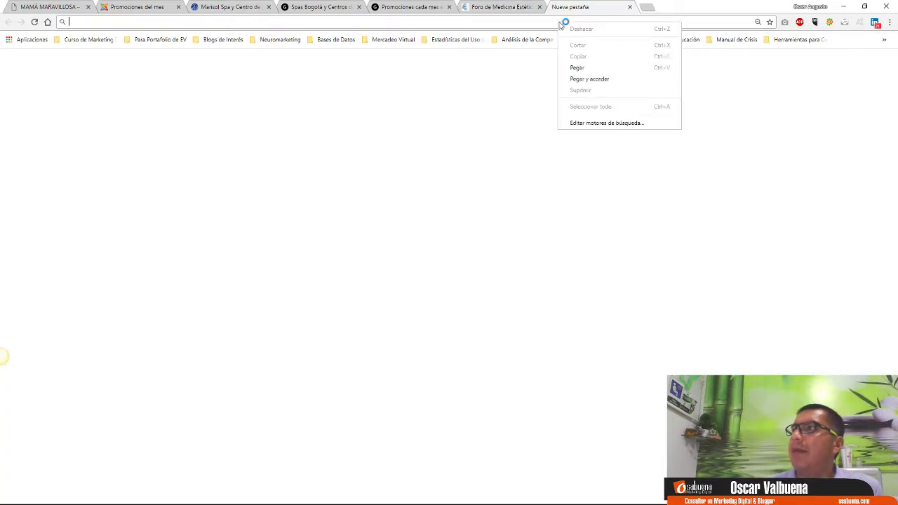
pyautogui.click(620, 80)
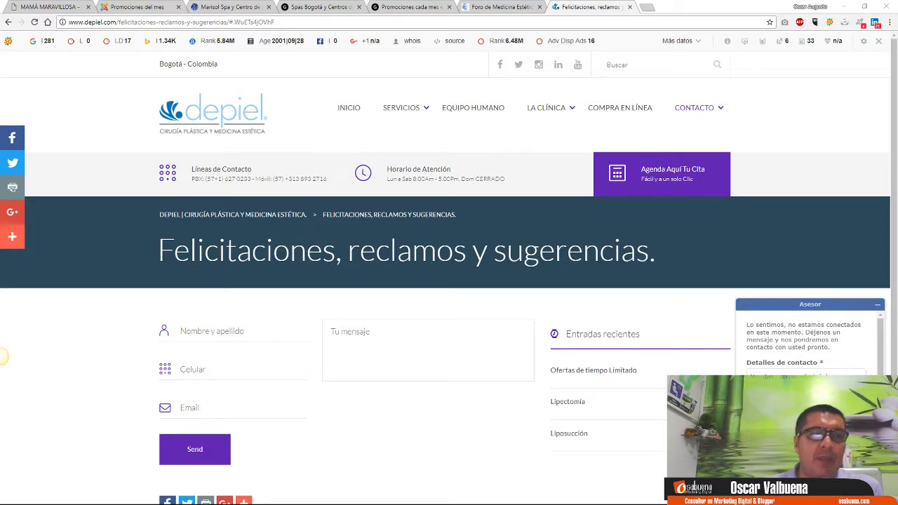
pyautogui.click(646, 7)
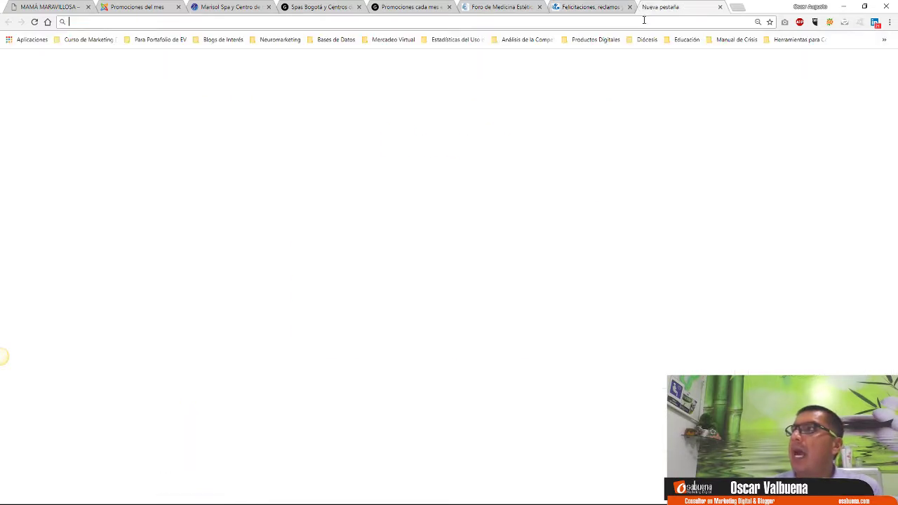
pyautogui.rightClick(643, 21)
pyautogui.click(684, 80)
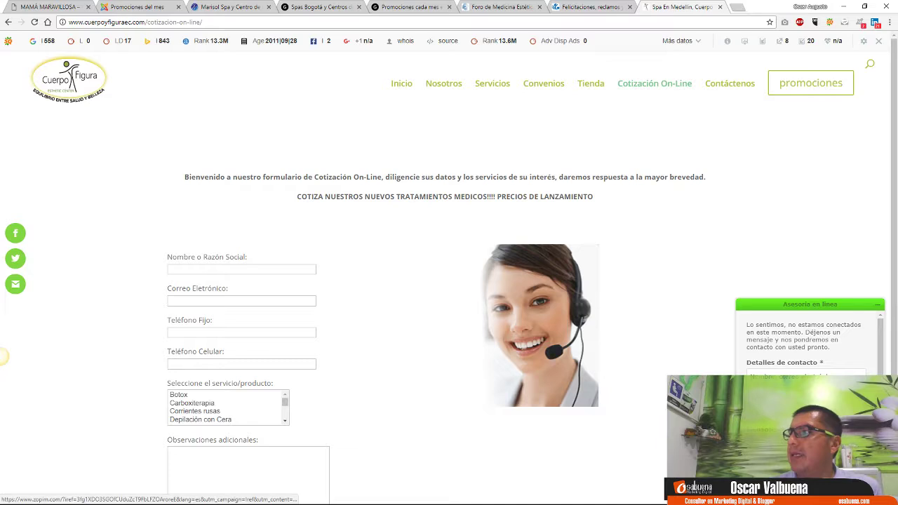
pyautogui.click(806, 373)
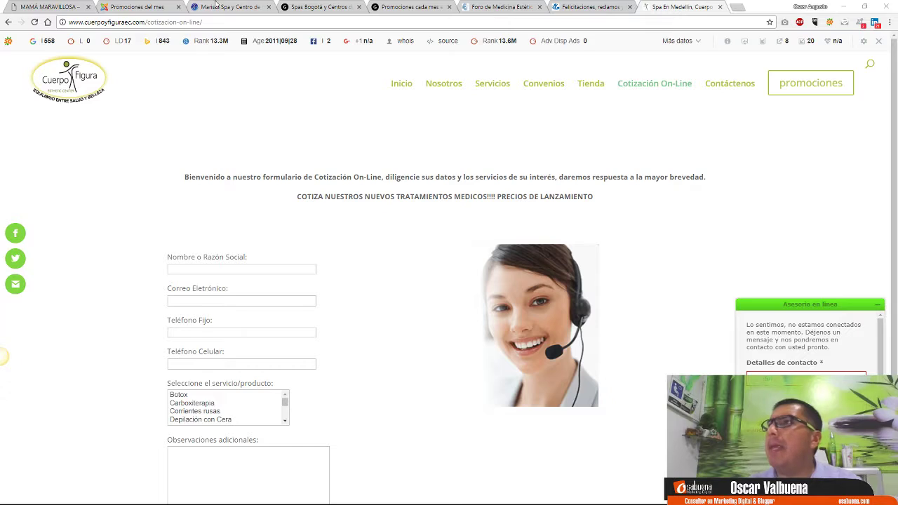
pyautogui.click(738, 9)
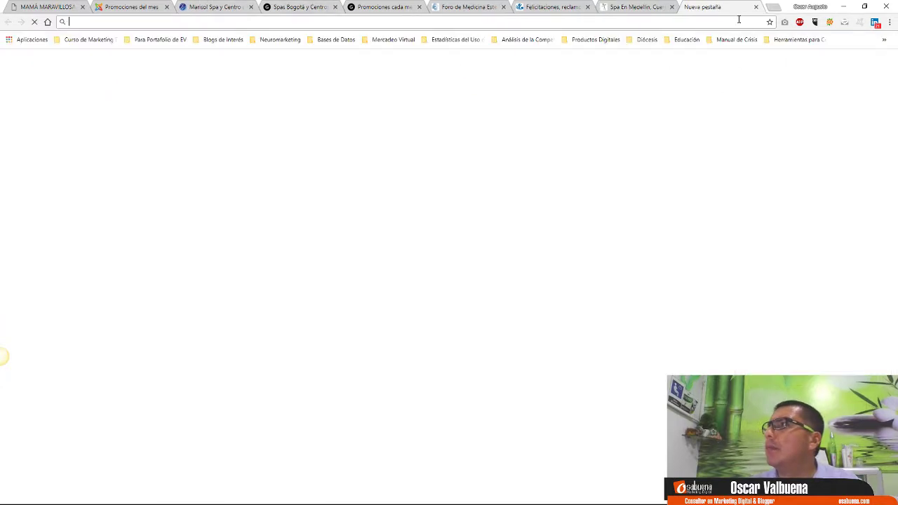
pyautogui.rightClick(740, 20)
pyautogui.click(770, 75)
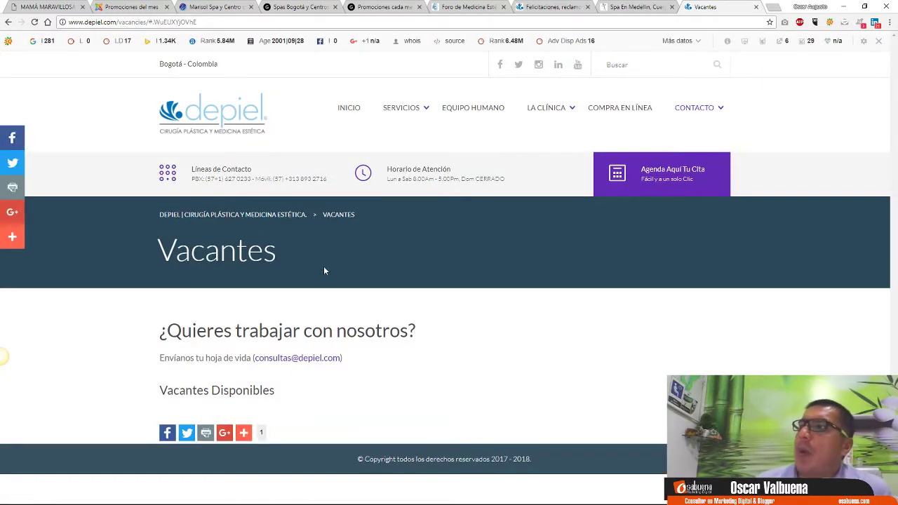
# Step: Highlight the Vacantes heading, the résumé submission line and the Líneas de Contacto text, then clear the selection
pyautogui.doubleClick(170, 233)
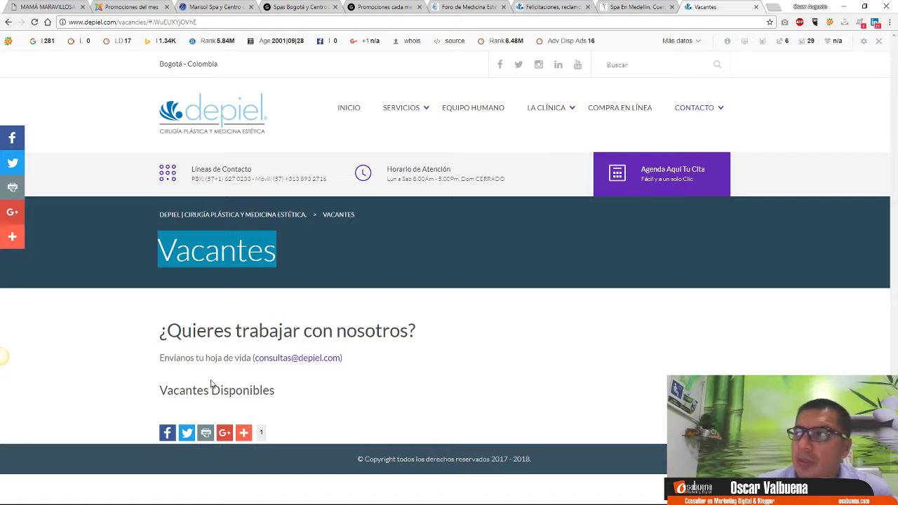
pyautogui.moveTo(161, 358); pyautogui.dragTo(365, 363)
pyautogui.click(366, 364)
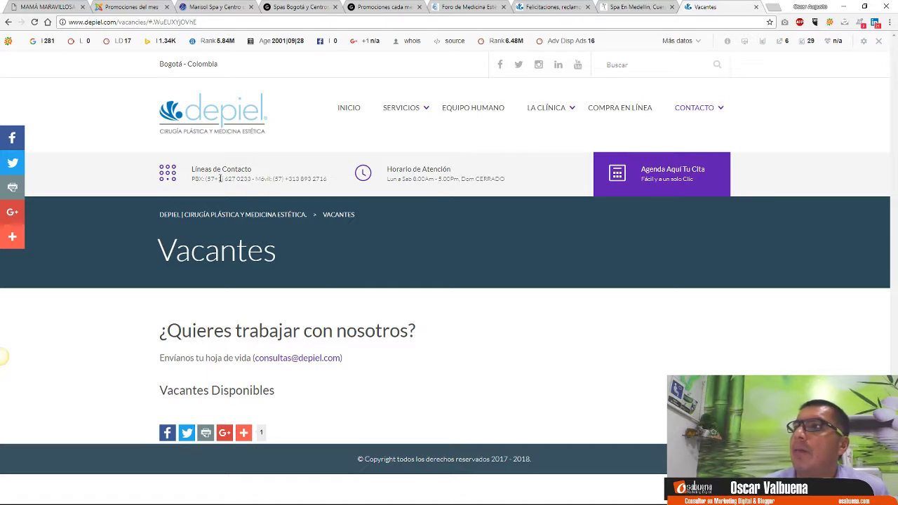
pyautogui.moveTo(220, 178); pyautogui.dragTo(201, 179)
pyautogui.click(570, 316)
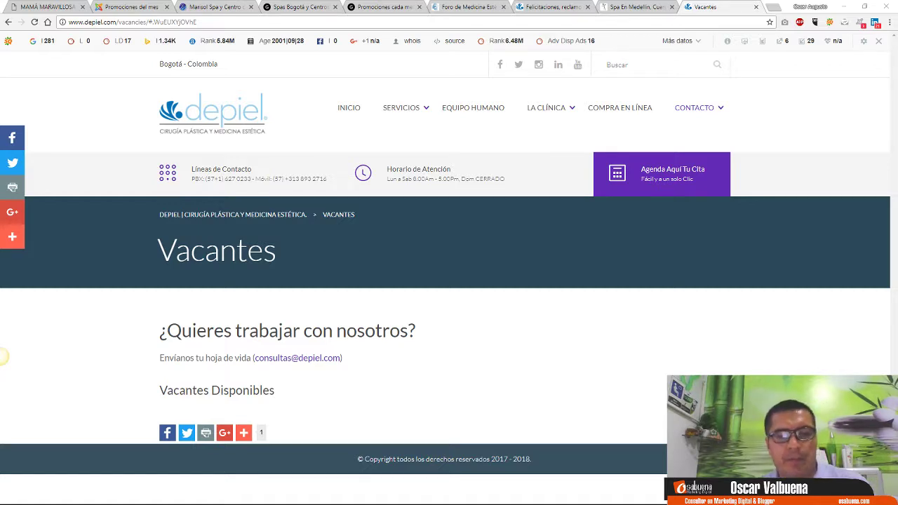
# Step: Close all the reviewed website tabs except the Vacantes one
pyautogui.click(82, 7)
pyautogui.click(83, 7)
pyautogui.click(83, 7)
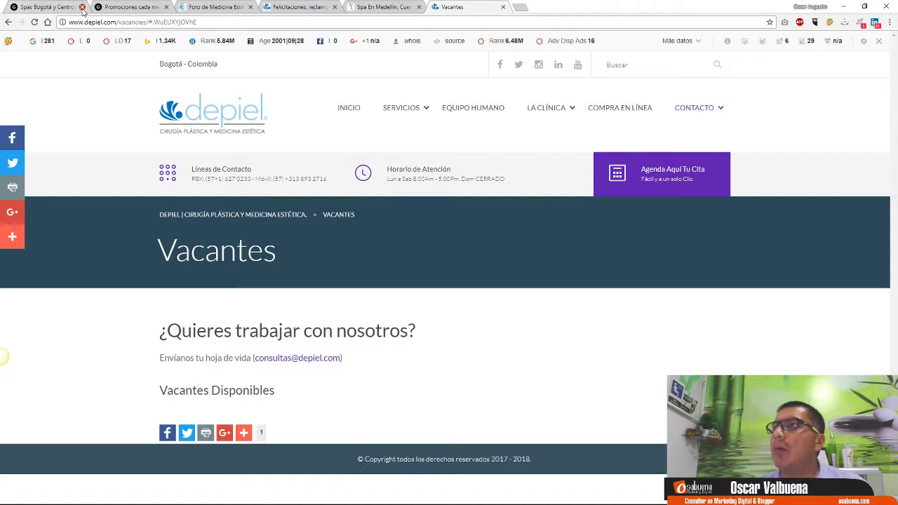
pyautogui.click(83, 7)
pyautogui.click(83, 7)
pyautogui.click(82, 7)
pyautogui.click(83, 7)
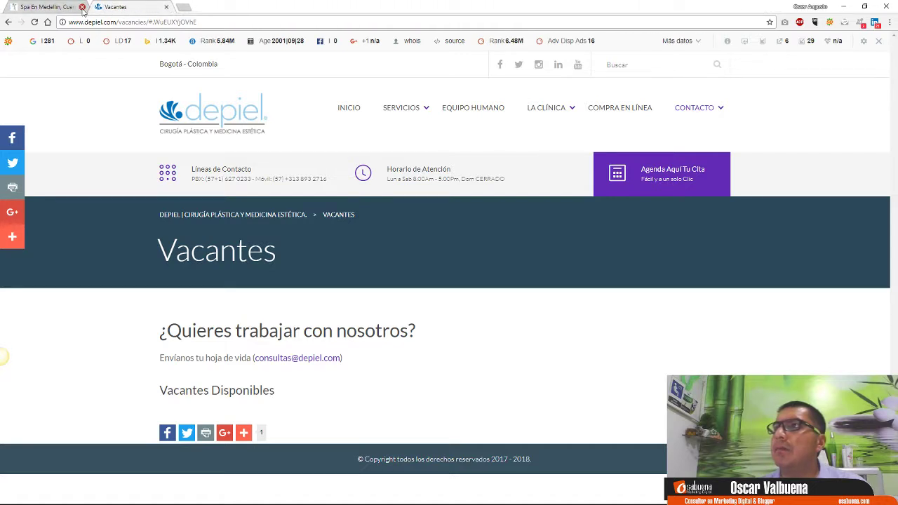
pyautogui.click(83, 7)
# Step: Open the copied address encolombia.com/salud-estetica/estetica/centros-de-estetica-bogota/ in a new browser tab and skim the article's introduction and list of centres
pyautogui.click(102, 8)
pyautogui.rightClick(114, 22)
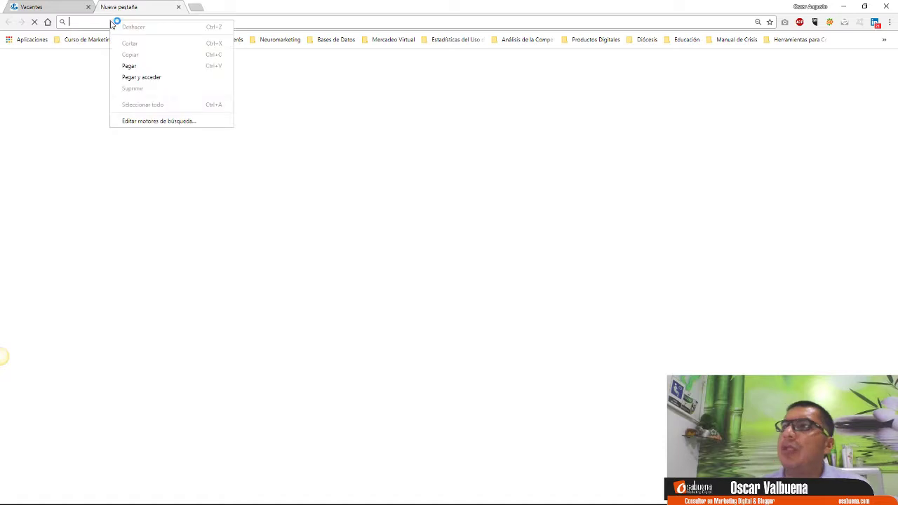
pyautogui.click(150, 76)
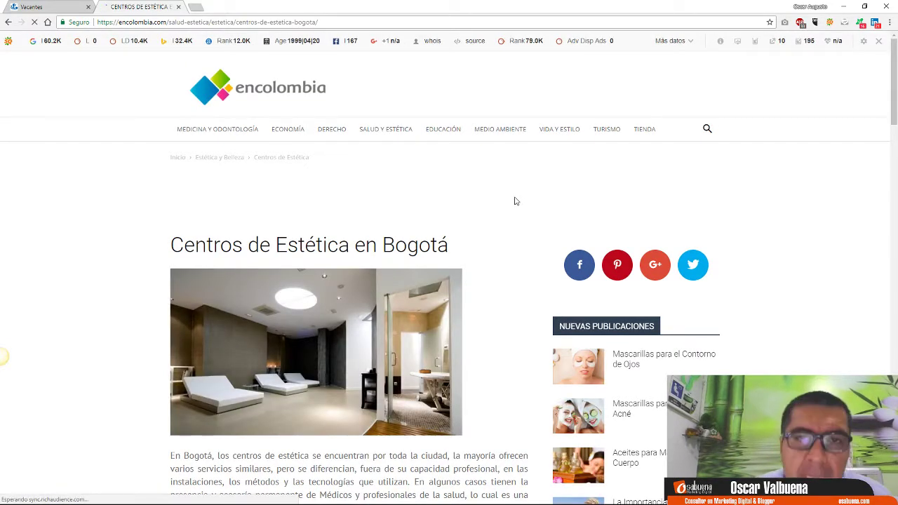
pyautogui.scroll(-6, 479, 269)
pyautogui.scroll(4, 455, 232)
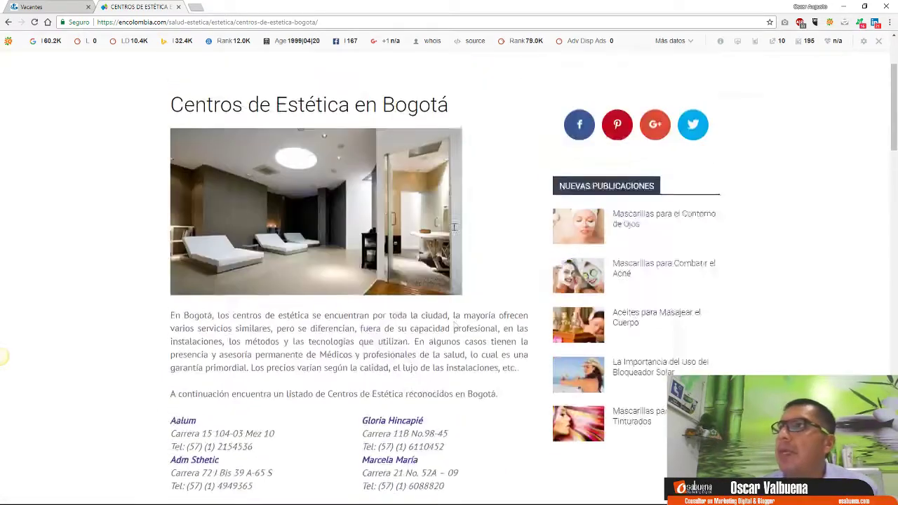
pyautogui.scroll(1, 454, 226)
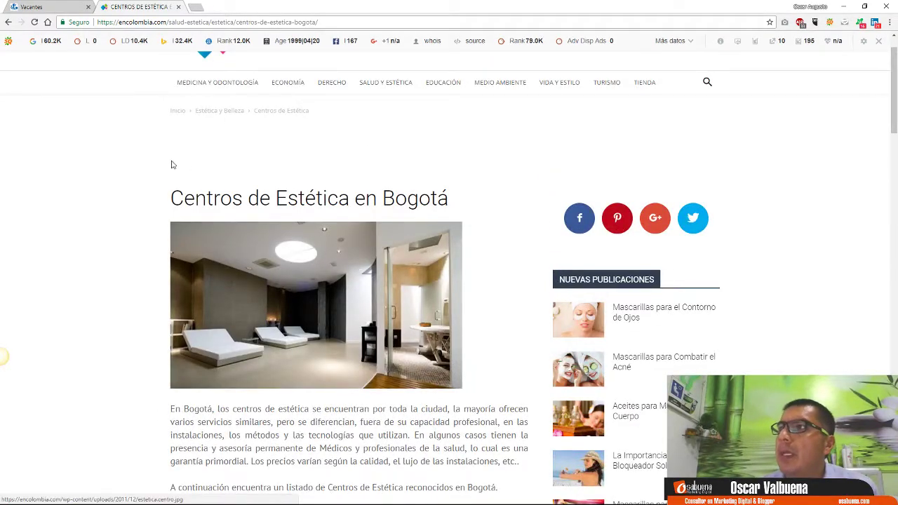
pyautogui.scroll(-3, 518, 300)
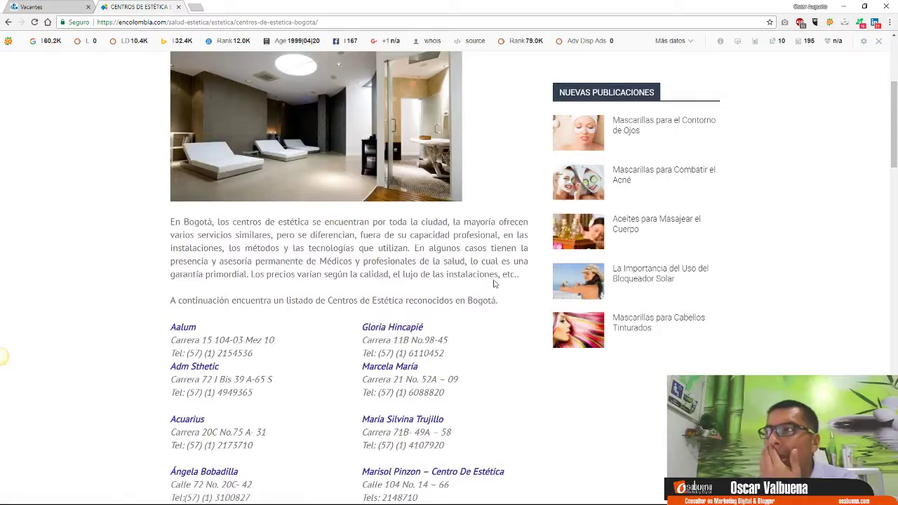
pyautogui.scroll(3, 491, 281)
pyautogui.scroll(-1, 487, 274)
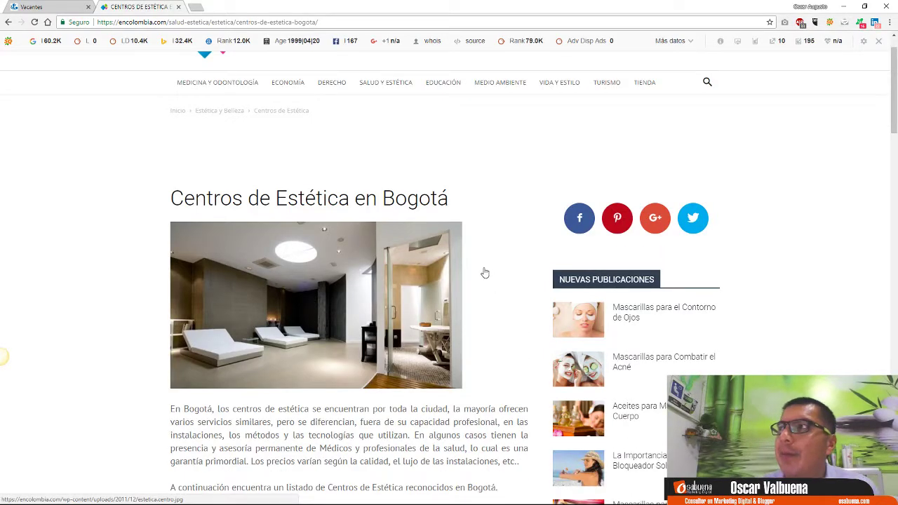
pyautogui.scroll(-5, 497, 315)
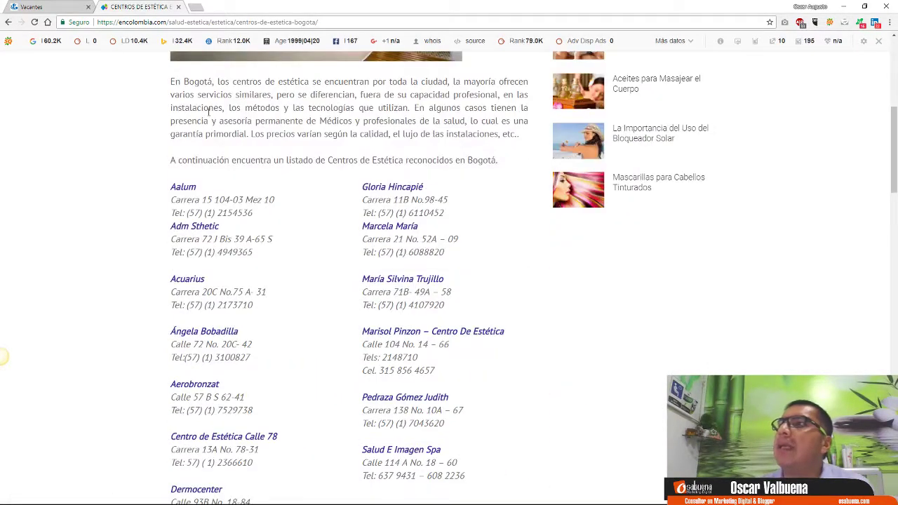
# Step: Highlight the introduction and centre listings, clear the selection, and look over the article's embedded video, share options and similar articles
pyautogui.moveTo(197, 94); pyautogui.dragTo(517, 330)
pyautogui.scroll(-3, 512, 333)
pyautogui.click(516, 330)
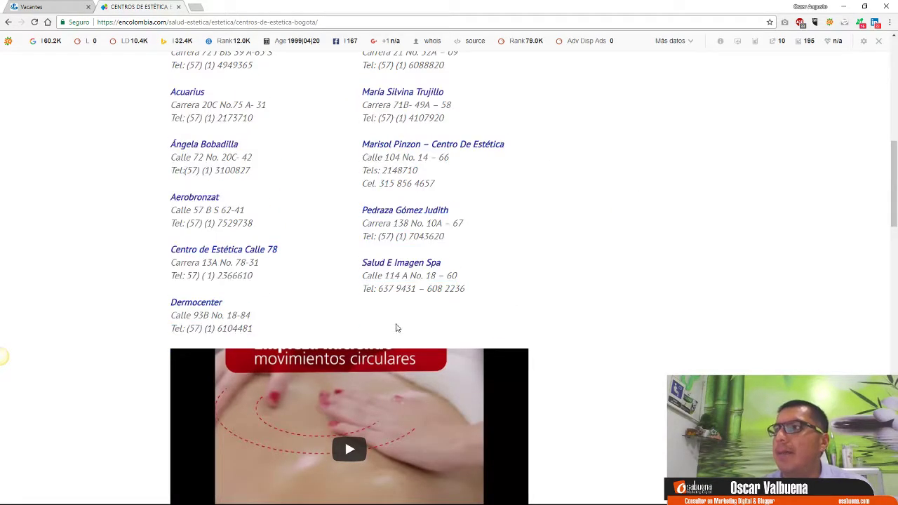
pyautogui.scroll(-2, 395, 328)
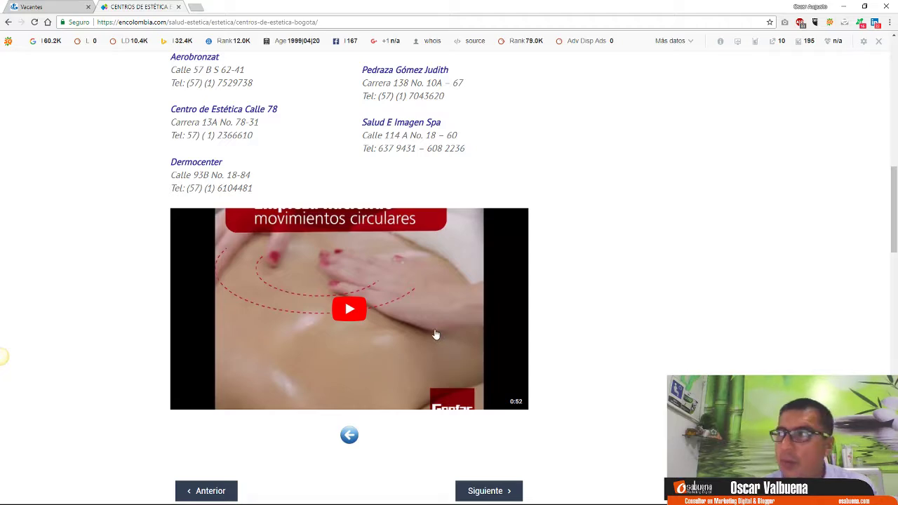
pyautogui.scroll(-4, 589, 355)
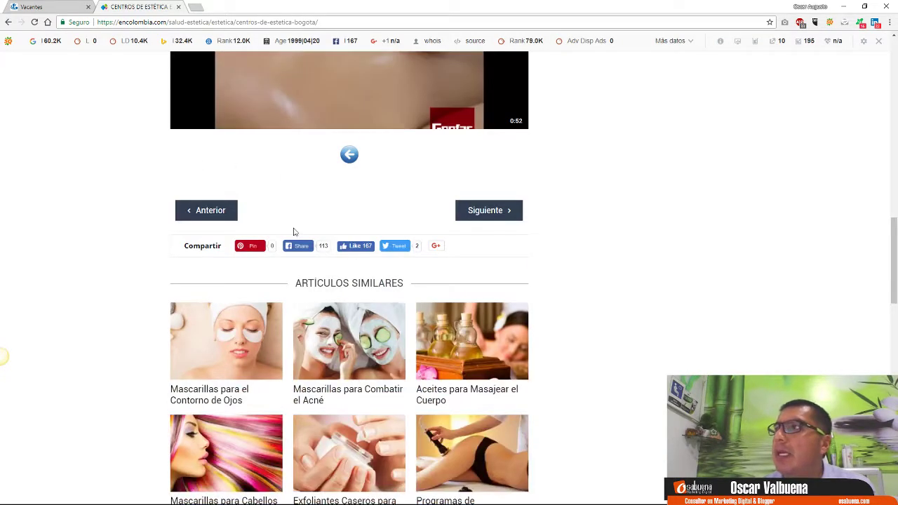
pyautogui.scroll(11, 631, 341)
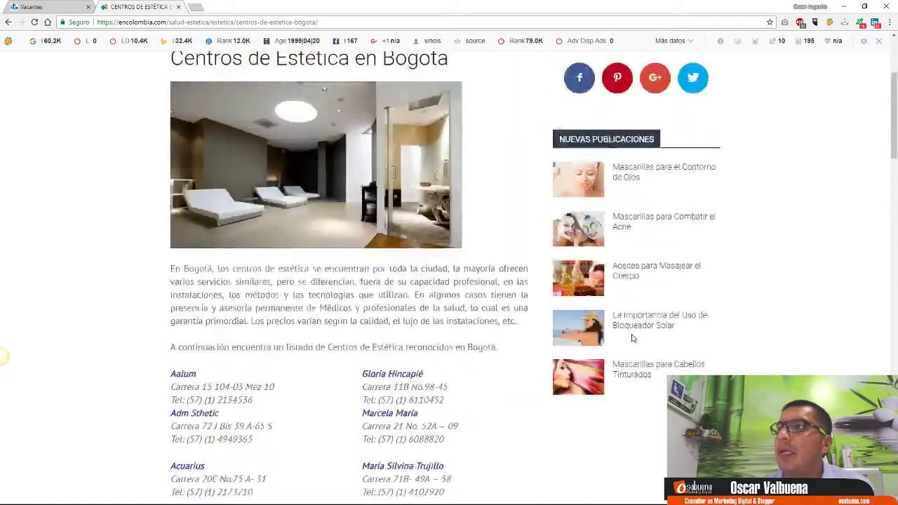
# Step: Highlight the two columns of centre names, addresses and phone numbers in the encolombia article
pyautogui.scroll(-3, 631, 338)
pyautogui.scroll(-2, 228, 188)
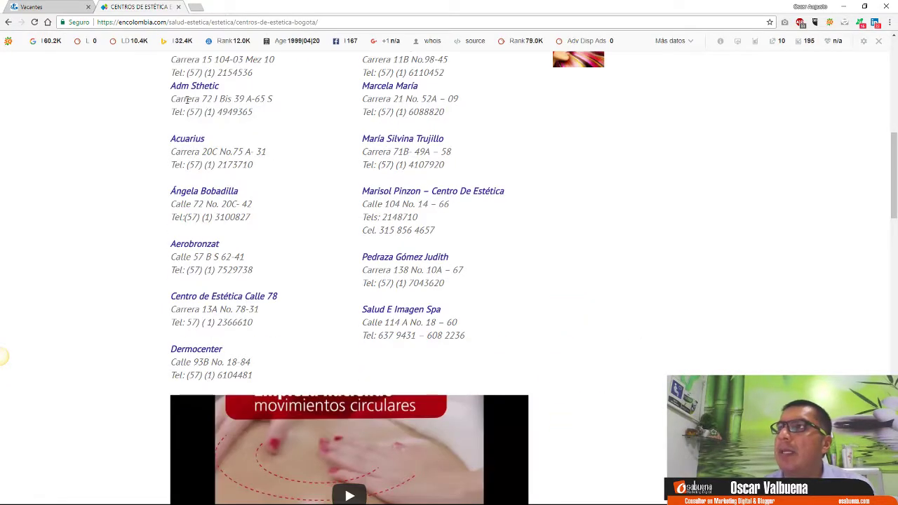
pyautogui.moveTo(187, 99); pyautogui.dragTo(477, 361)
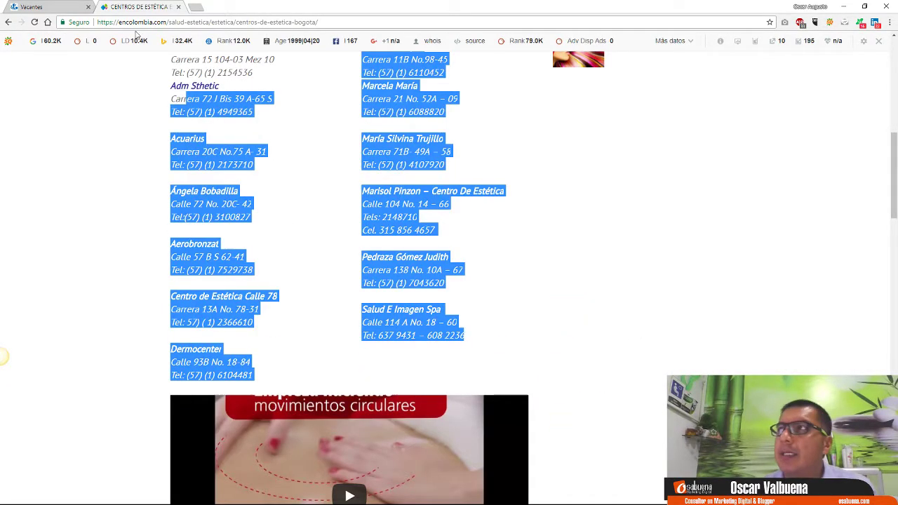
pyautogui.hotkey('alt', 'Tab')
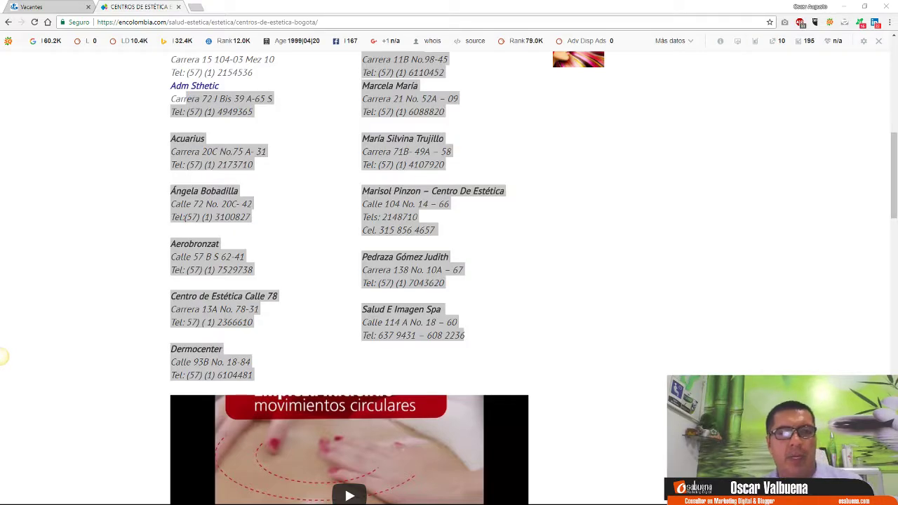
pyautogui.click(196, 7)
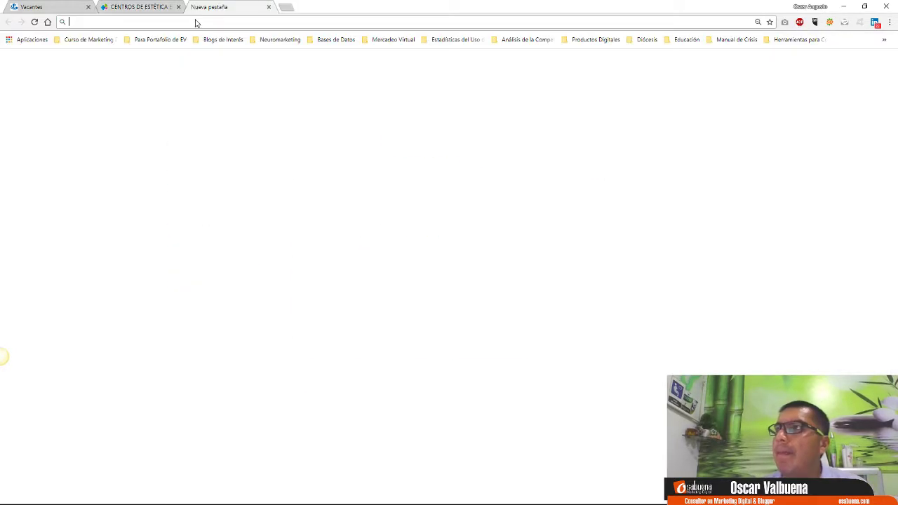
pyautogui.rightClick(195, 23)
pyautogui.click(222, 77)
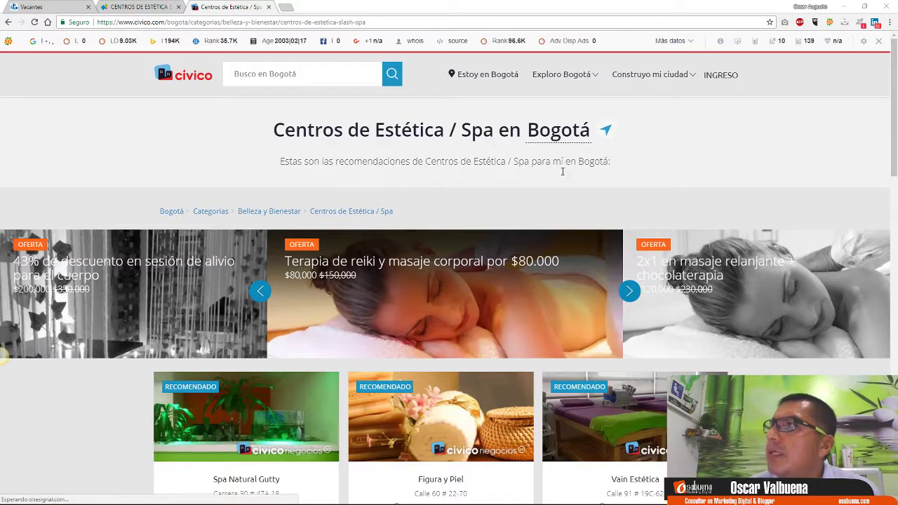
pyautogui.scroll(-1, 598, 186)
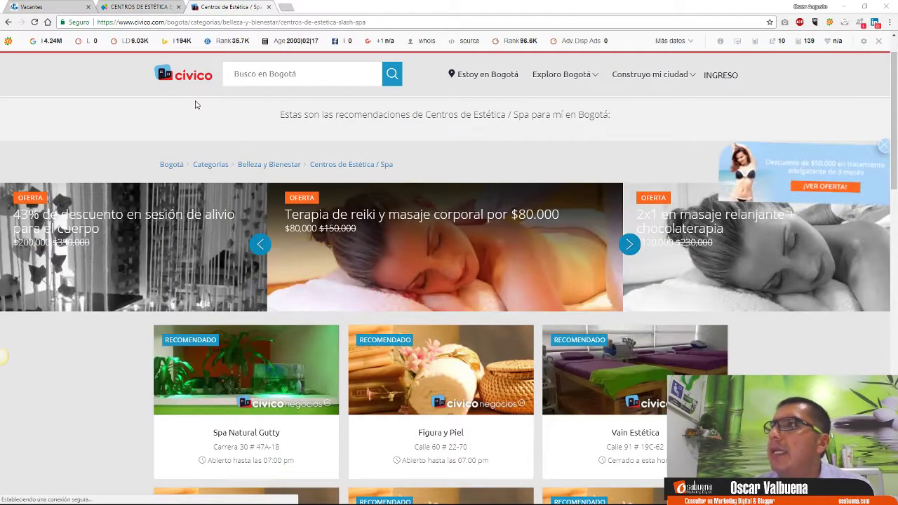
pyautogui.scroll(-3, 279, 139)
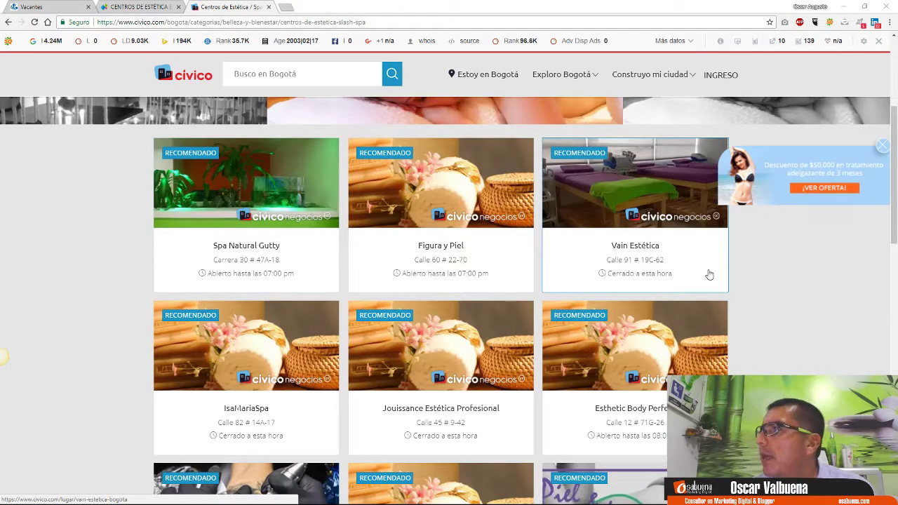
pyautogui.scroll(-2, 646, 289)
pyautogui.scroll(-1, 620, 345)
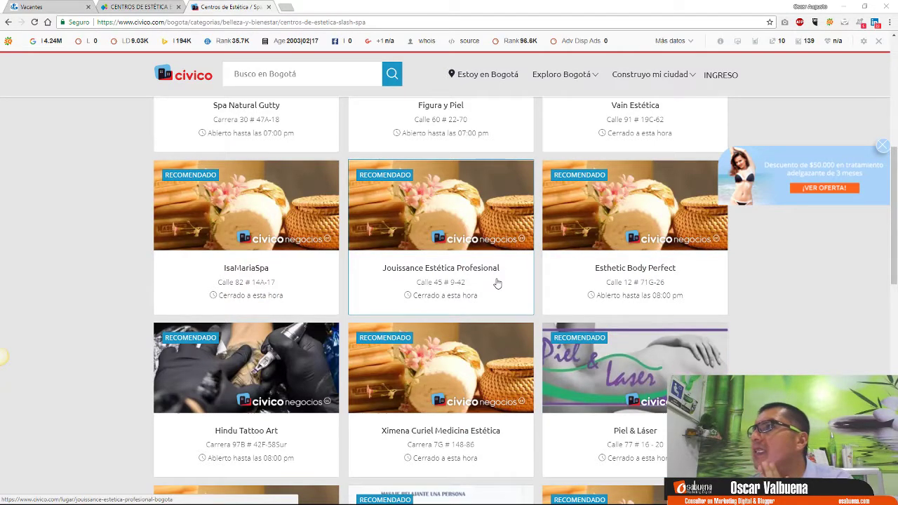
pyautogui.scroll(-5, 260, 341)
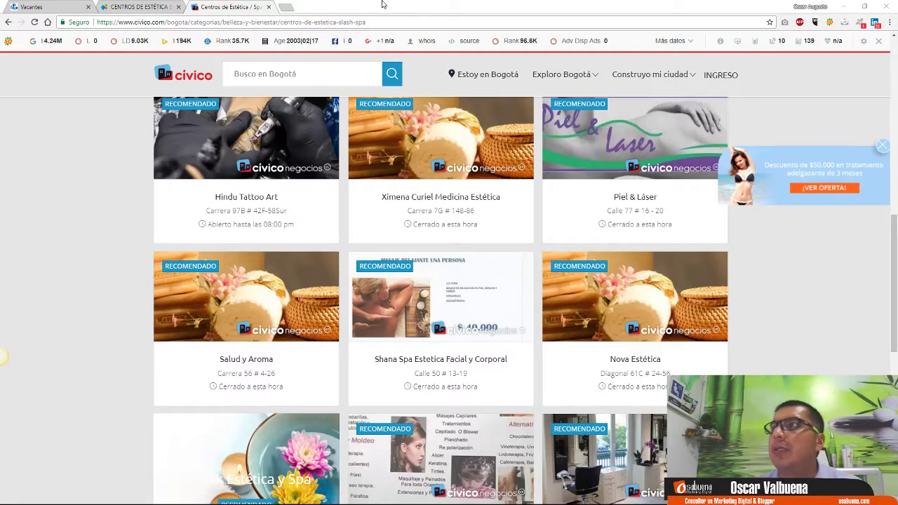
pyautogui.click(285, 7)
pyautogui.rightClick(296, 22)
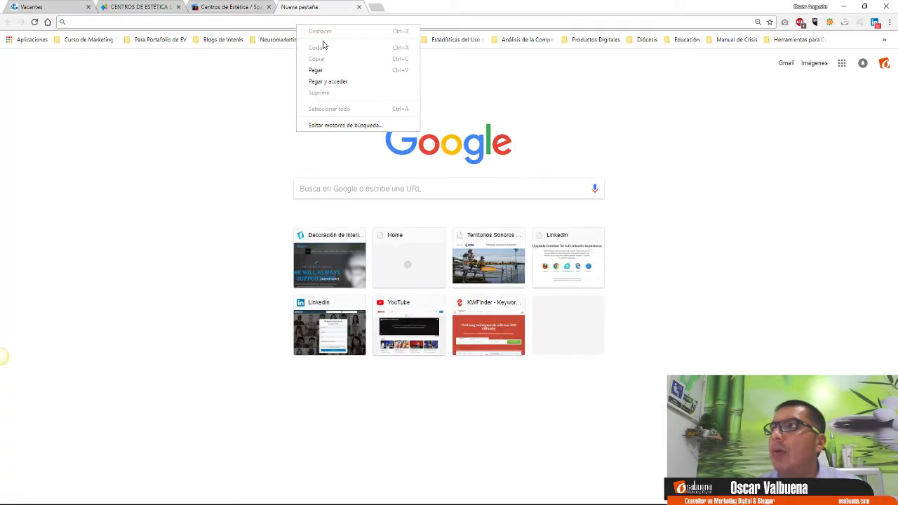
pyautogui.click(336, 86)
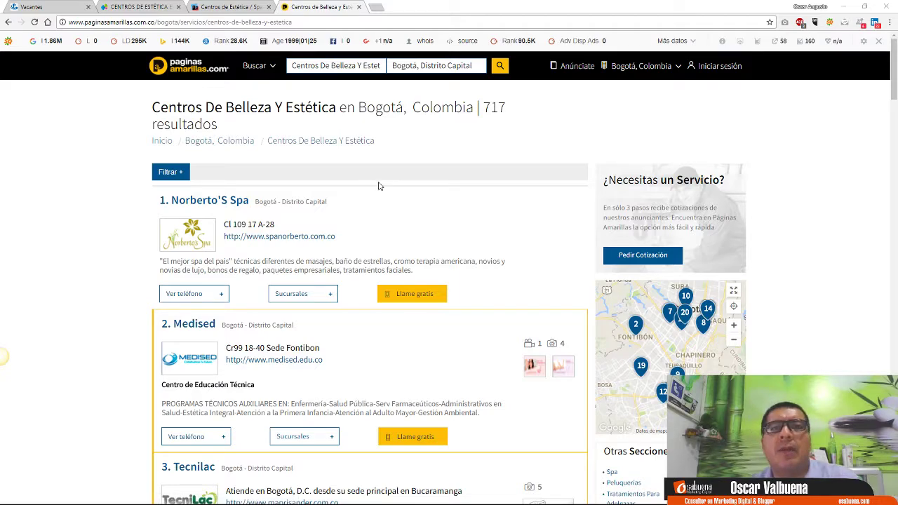
pyautogui.scroll(-3, 319, 251)
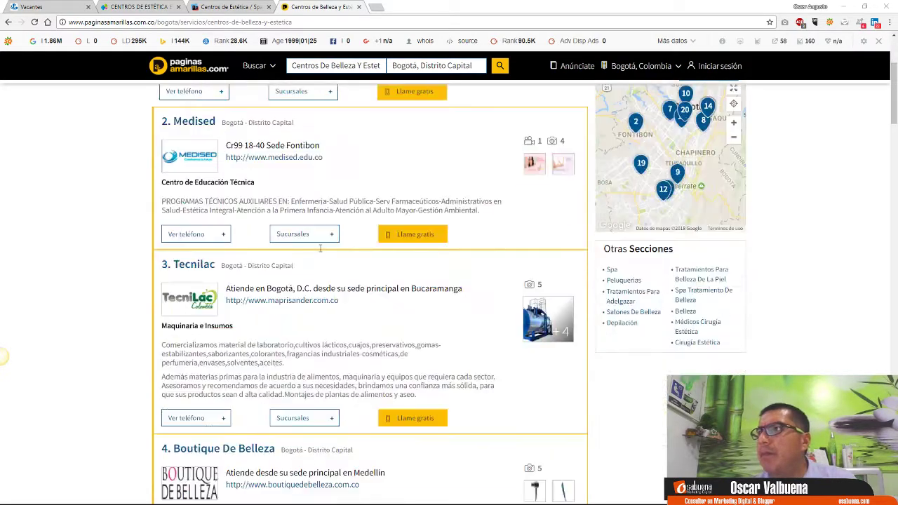
pyautogui.scroll(1, 319, 254)
pyautogui.scroll(2, 320, 254)
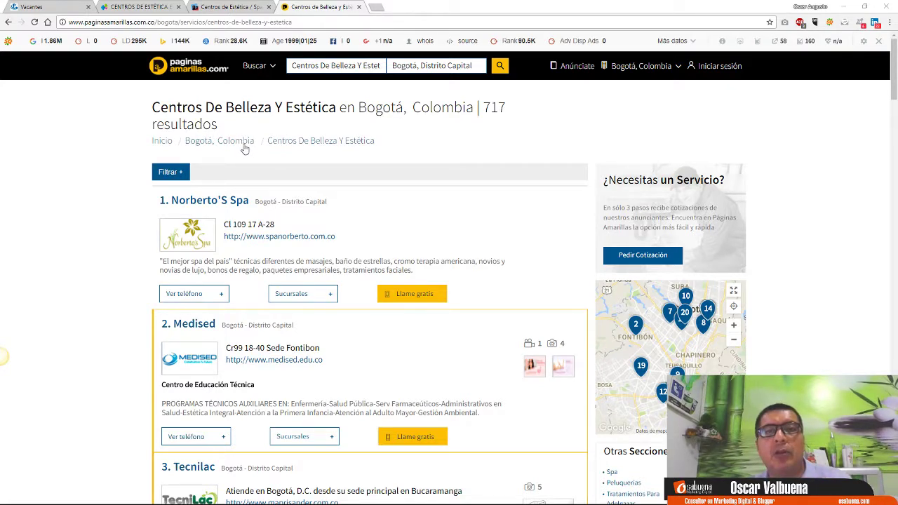
pyautogui.scroll(-7, 838, 191)
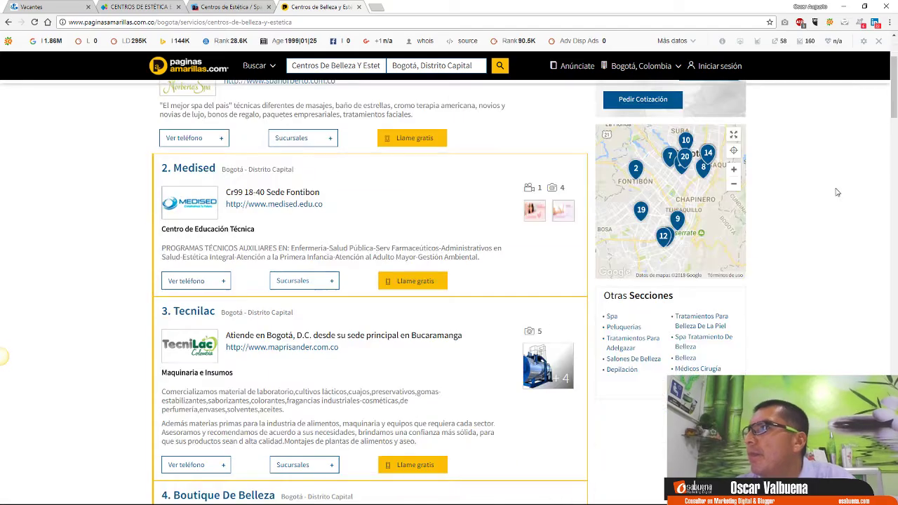
pyautogui.scroll(-7, 837, 188)
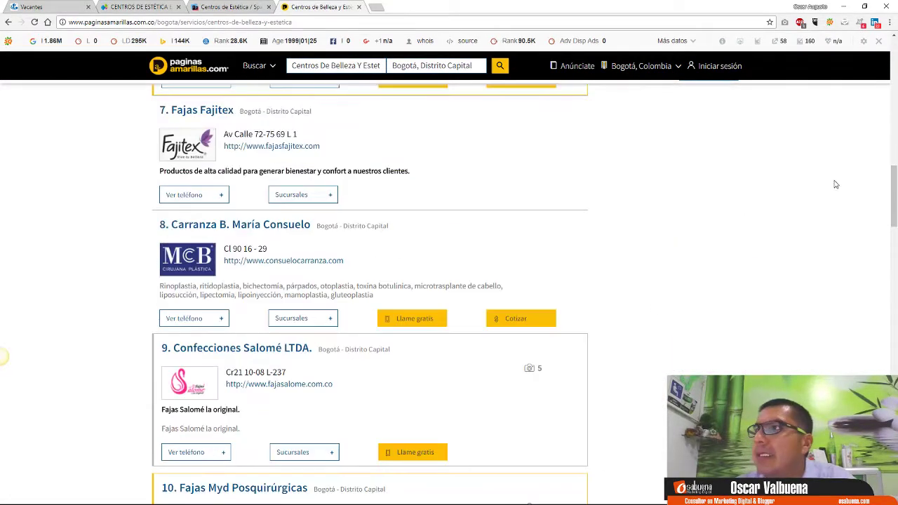
pyautogui.scroll(-3, 833, 180)
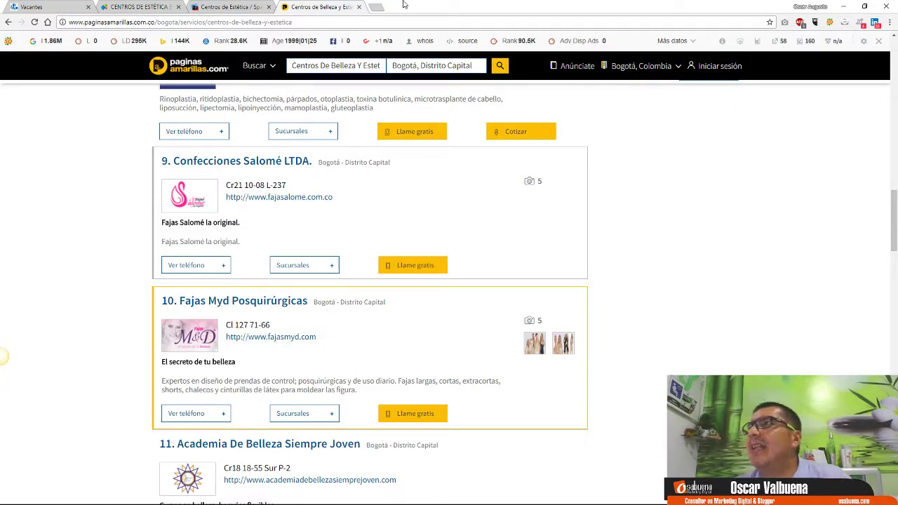
# Step: Open the copied bogotamiciudad.com directory address for centros_de_estetica_y_spas in a new browser tab and skim its filters and listed centres
pyautogui.click(376, 7)
pyautogui.rightClick(380, 22)
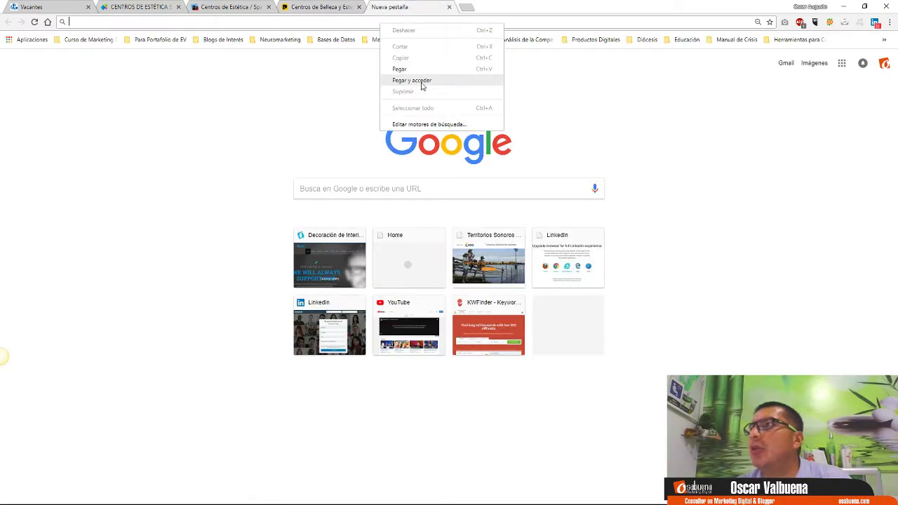
pyautogui.click(421, 81)
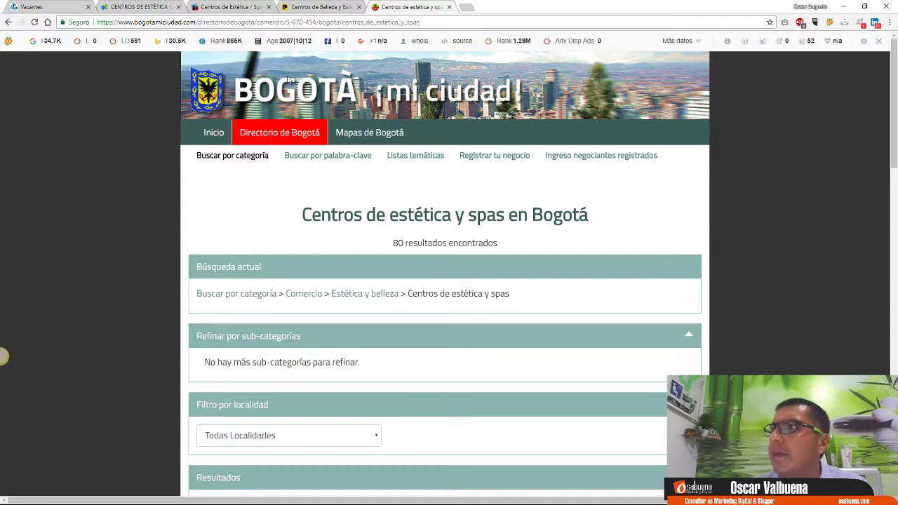
pyautogui.scroll(-8, 411, 315)
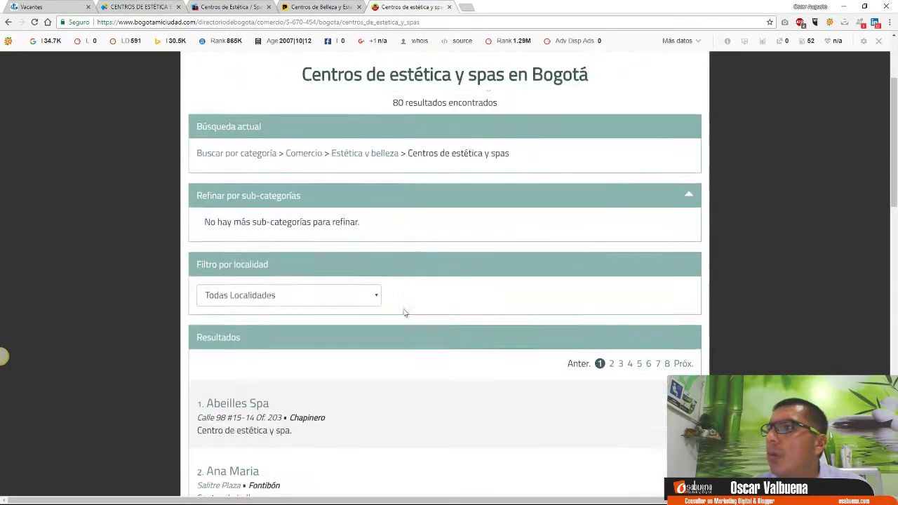
pyautogui.scroll(-8, 312, 317)
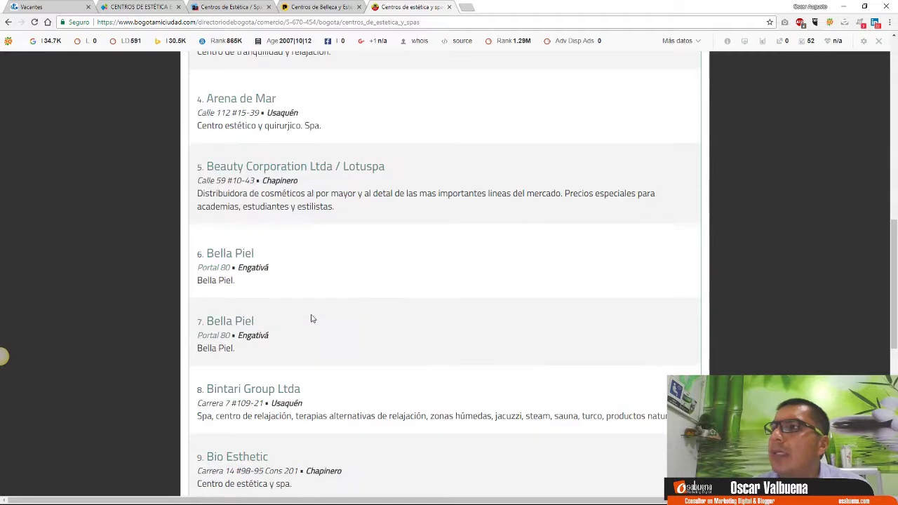
pyautogui.scroll(5, 312, 310)
pyautogui.scroll(4, 312, 312)
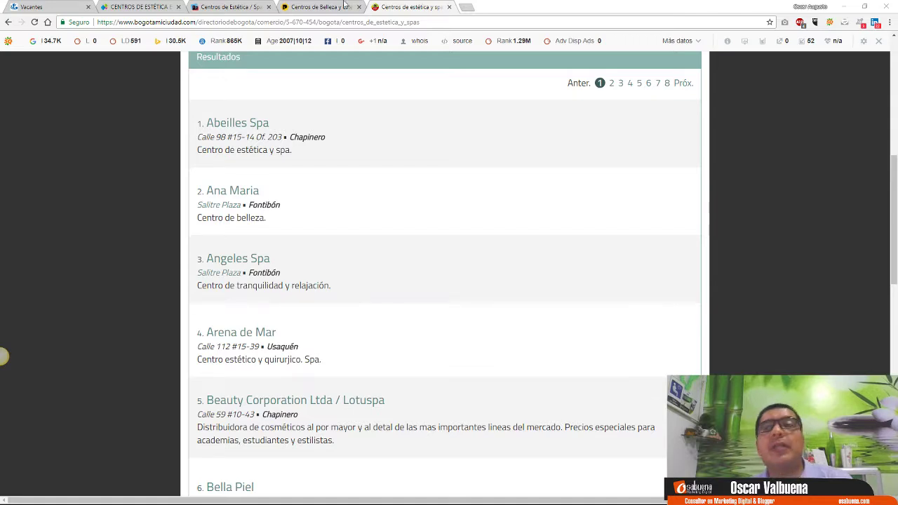
pyautogui.click(466, 7)
pyautogui.rightClick(471, 21)
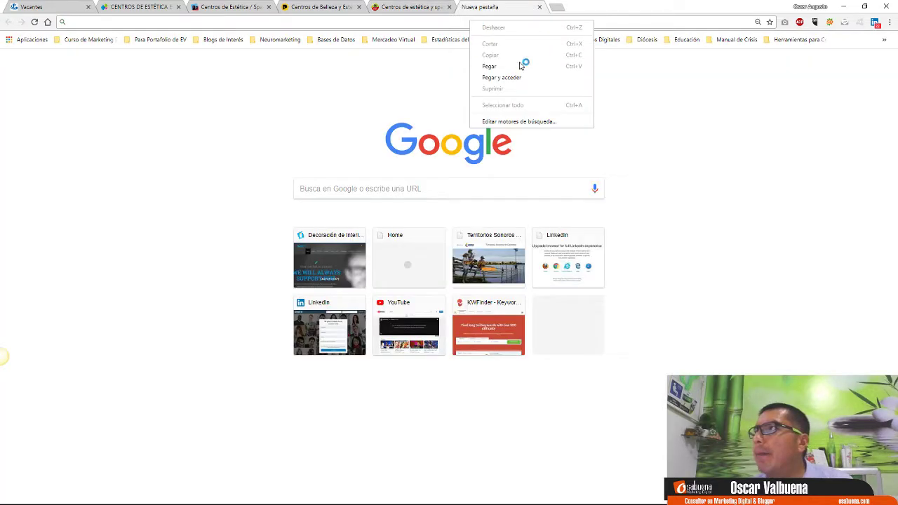
pyautogui.click(515, 78)
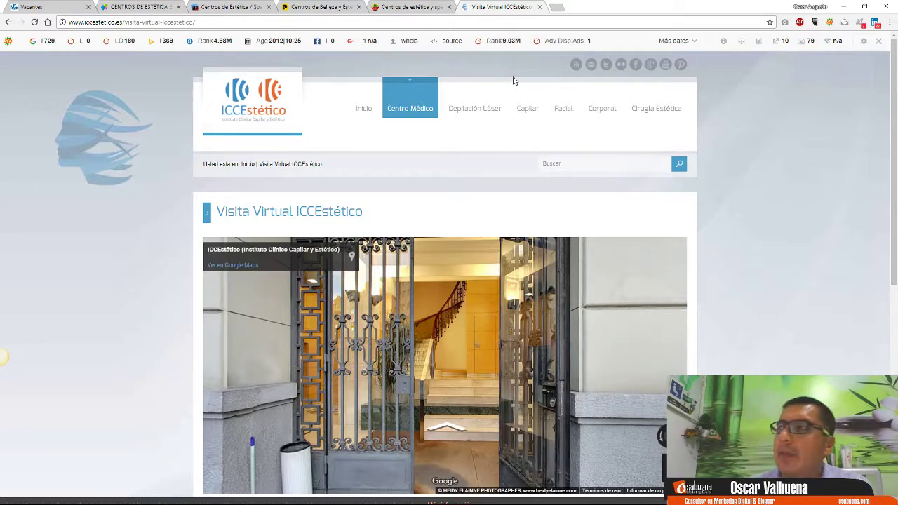
# Step: Look around the street entrance in the ICCEstético virtual tour, then advance through the gate and up the steps to the clinic's landing
pyautogui.click(557, 338)
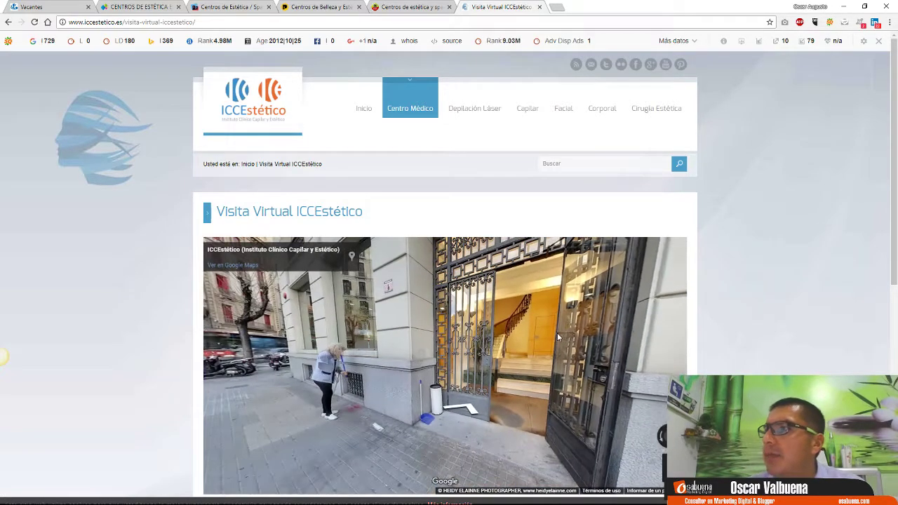
pyautogui.click(558, 335)
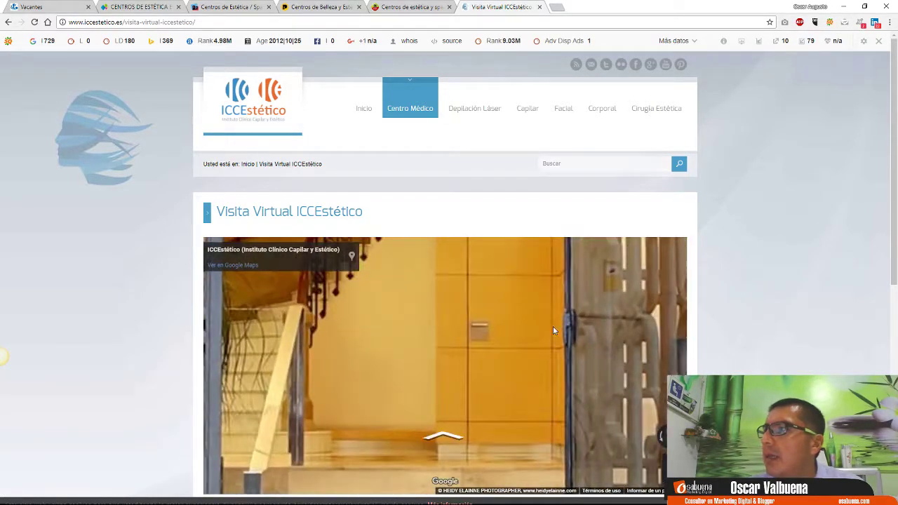
pyautogui.click(476, 331)
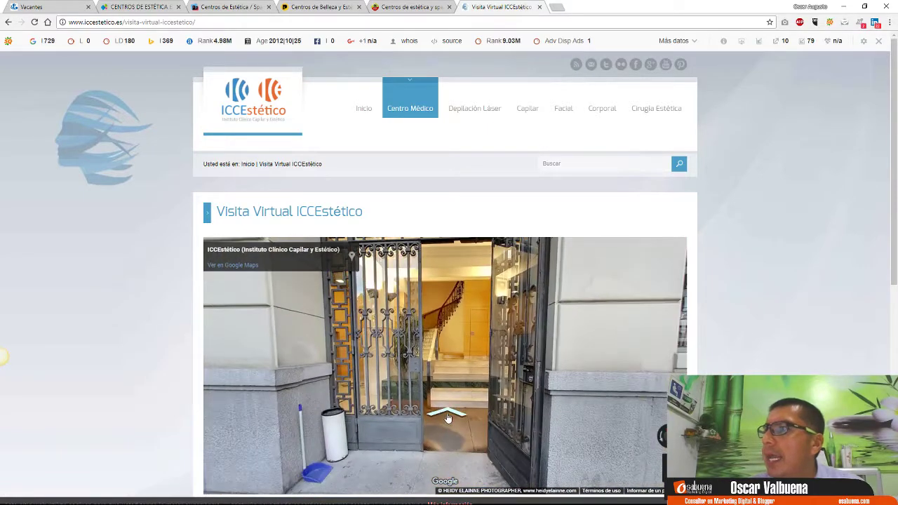
pyautogui.click(445, 418)
pyautogui.scroll(-1, 787, 361)
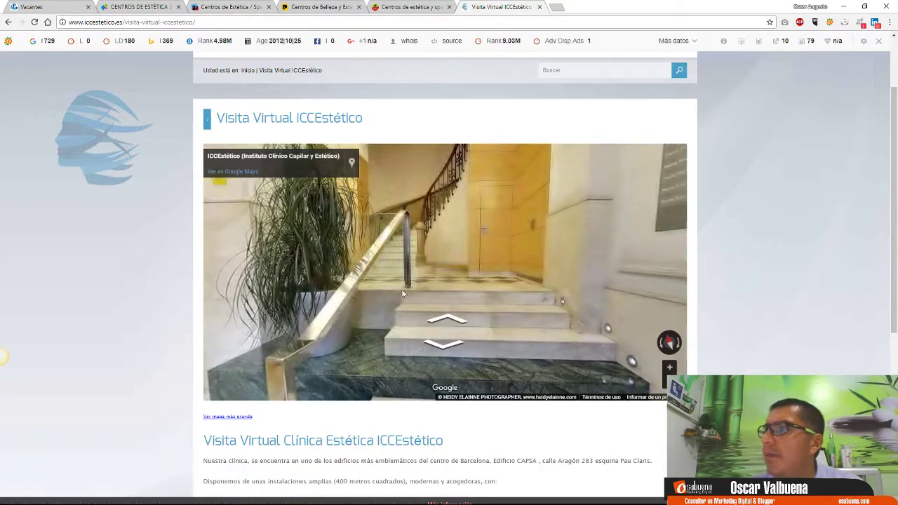
pyautogui.click(455, 320)
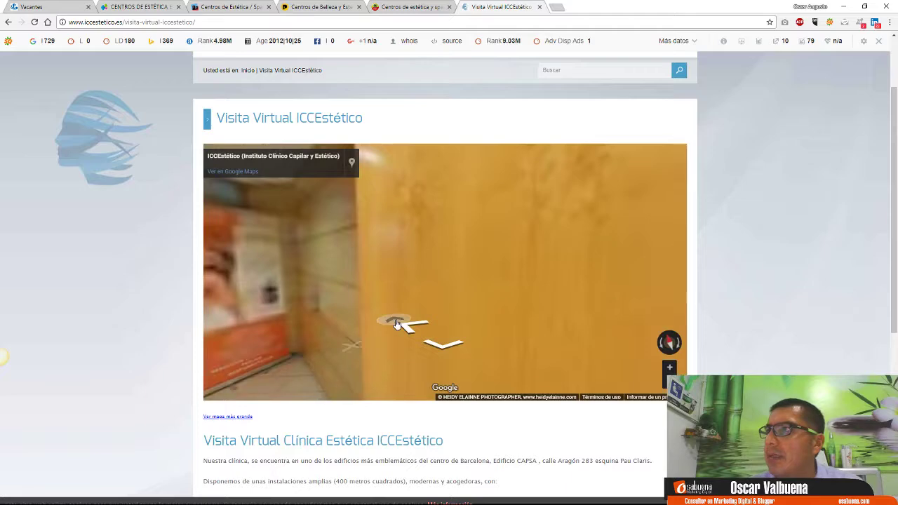
pyautogui.click(407, 325)
# Step: Pan the virtual tour around the landing to view the staircase, the clinic's wall sign and its open doorway
pyautogui.moveTo(352, 293); pyautogui.dragTo(377, 266)
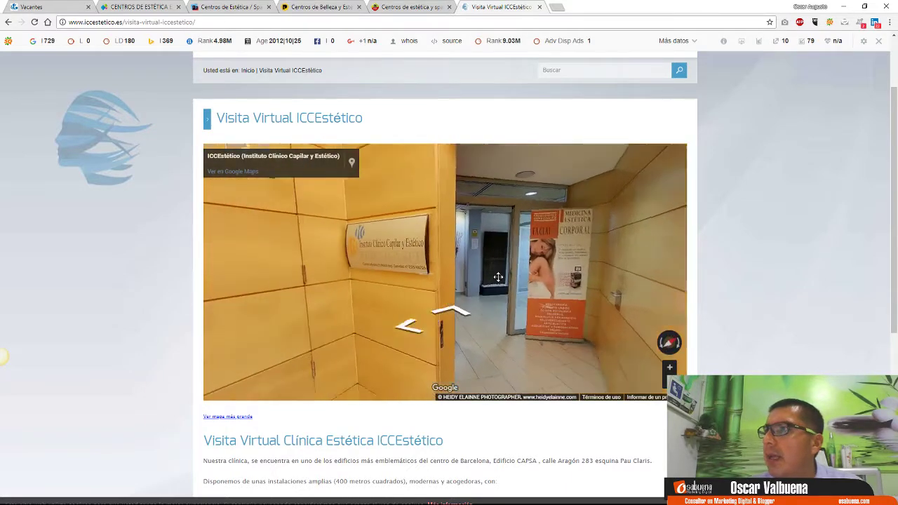
pyautogui.click(354, 261)
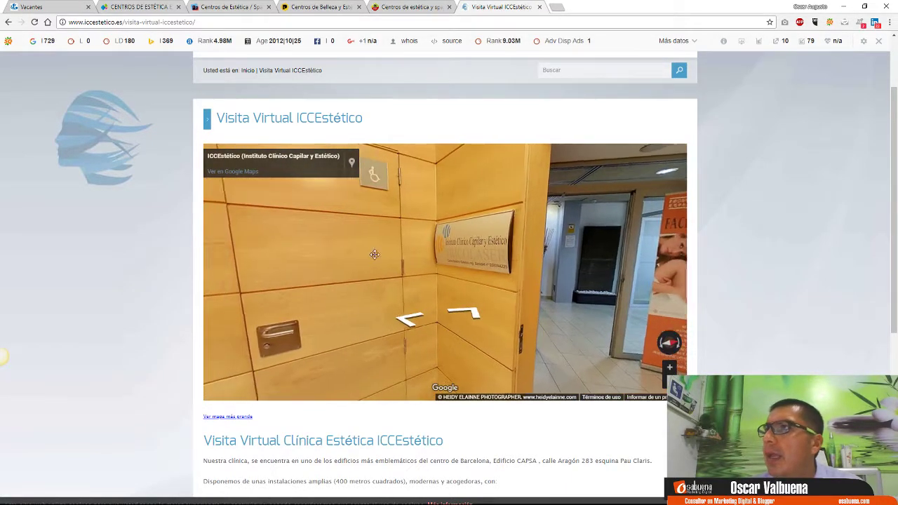
pyautogui.click(346, 250)
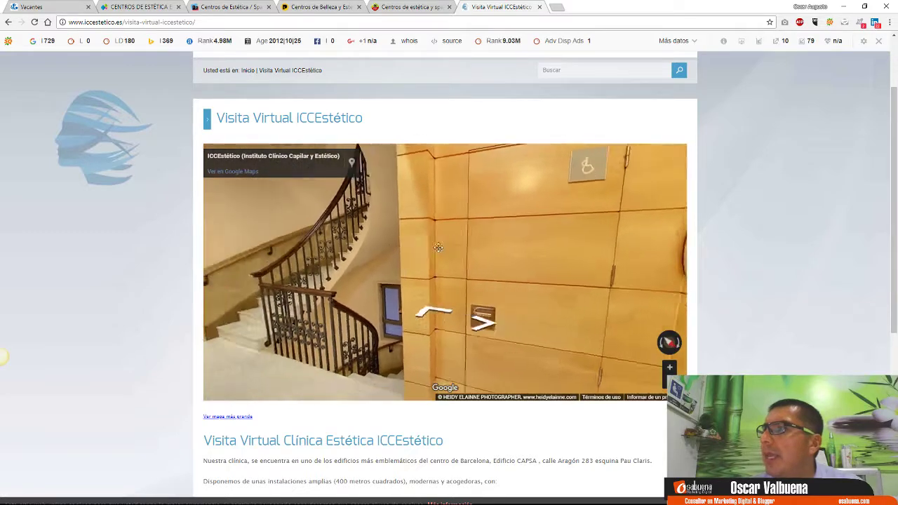
pyautogui.click(412, 240)
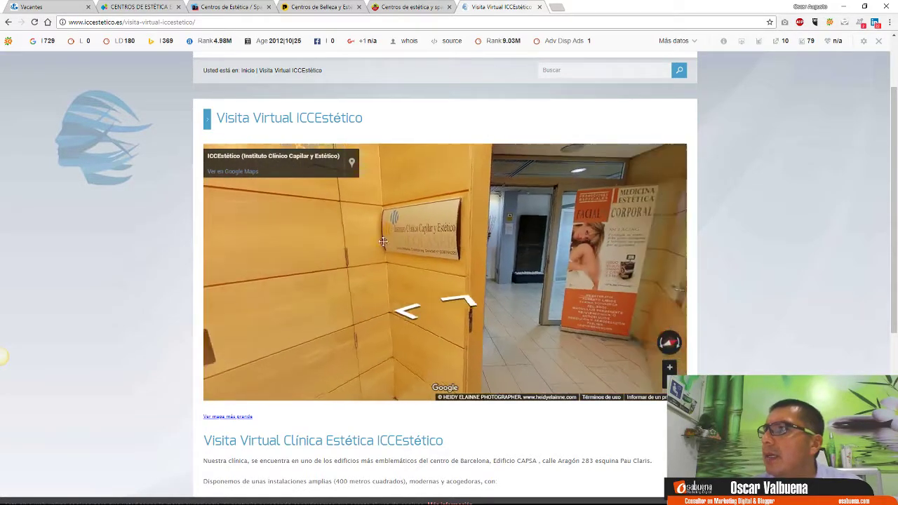
pyautogui.moveTo(306, 253); pyautogui.dragTo(316, 255)
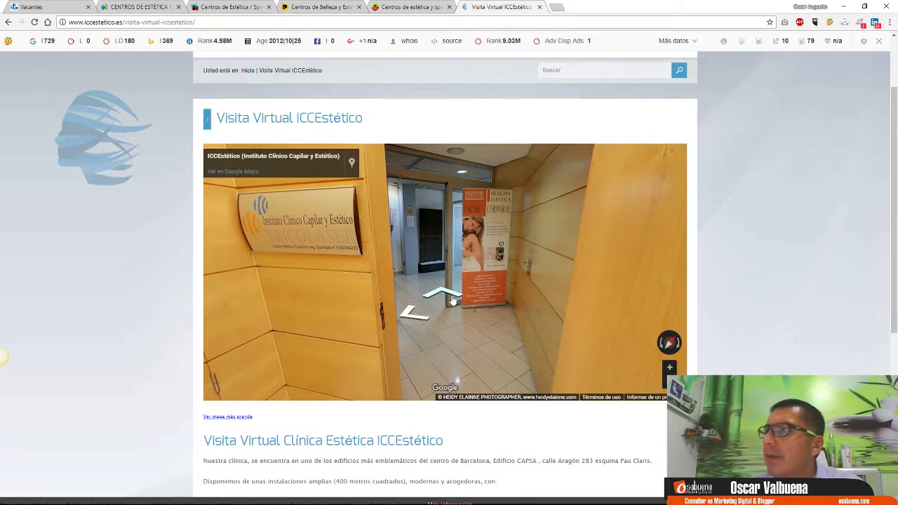
# Step: Advance through the clinic's doorway in the ICCEstético virtual tour and look around the entrance hall, glass partitions and reception desk
pyautogui.click(433, 368)
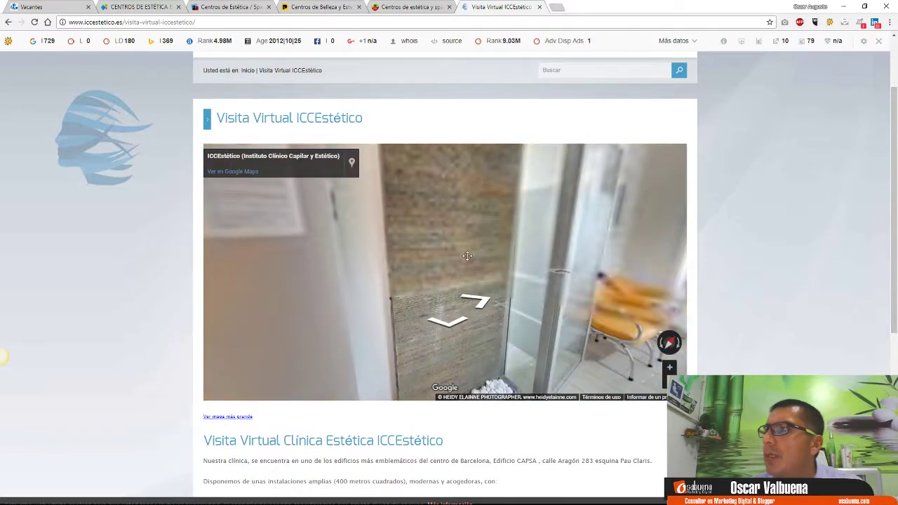
pyautogui.moveTo(497, 311); pyautogui.dragTo(405, 259)
pyautogui.click(406, 259)
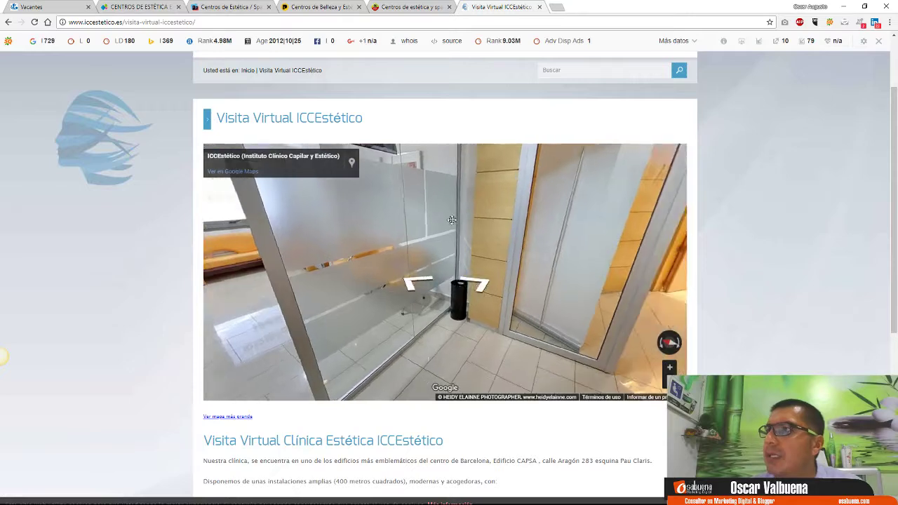
pyautogui.moveTo(519, 211); pyautogui.dragTo(350, 209)
pyautogui.click(350, 209)
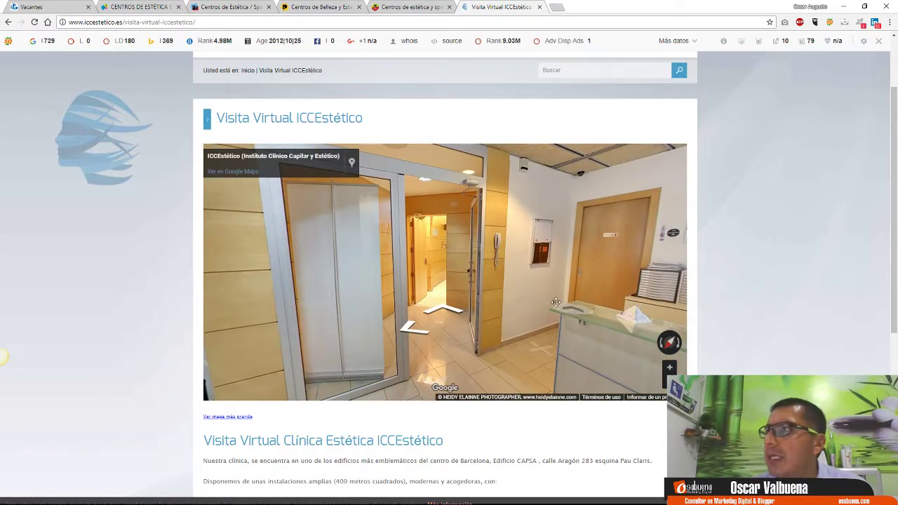
pyautogui.click(593, 311)
pyautogui.click(600, 312)
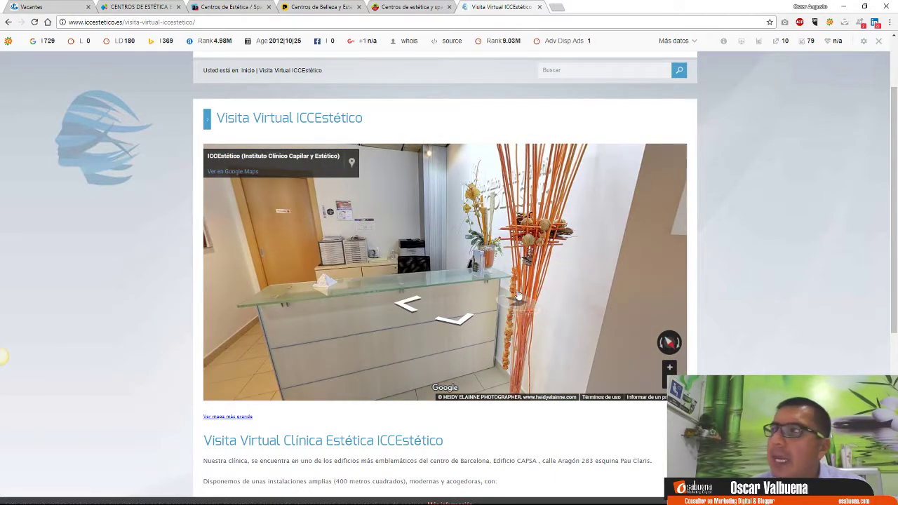
pyautogui.moveTo(499, 300); pyautogui.dragTo(491, 277)
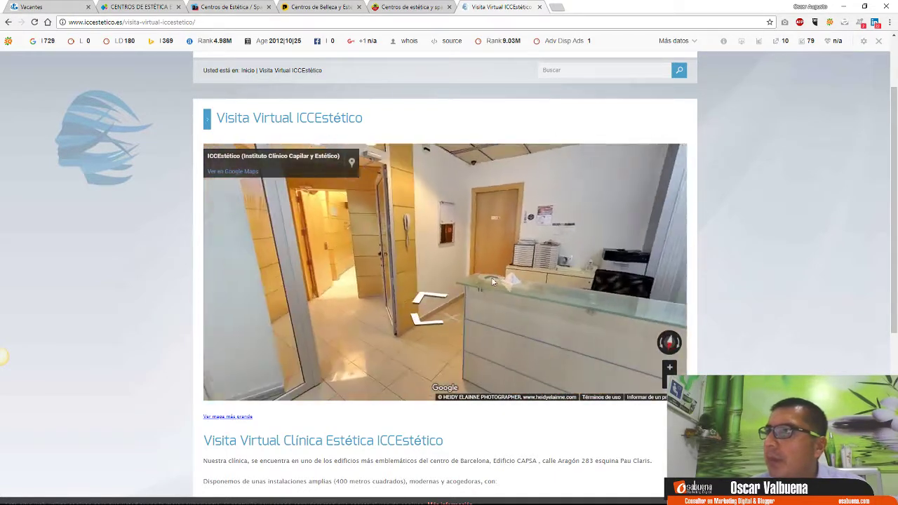
pyautogui.click(430, 284)
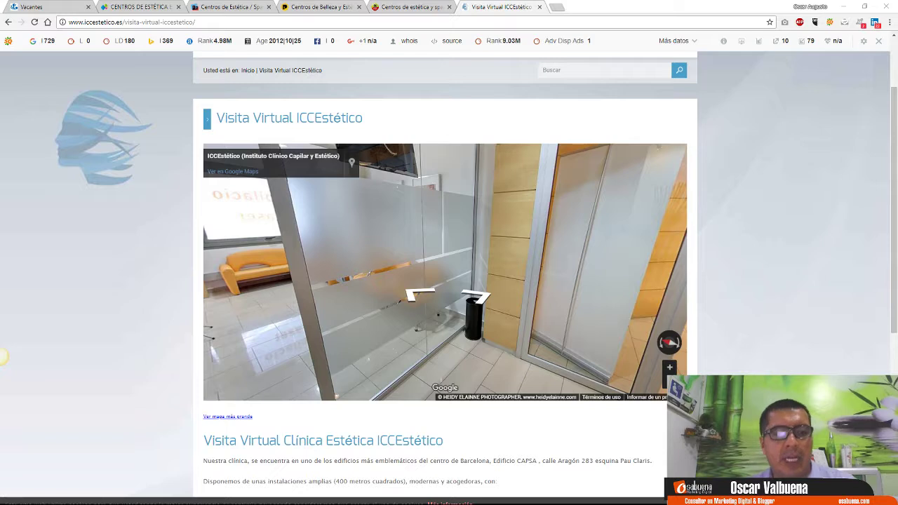
# Step: Open the copied address naturalimagen.com/galeria/ in a new browser tab and look through the gallery's photos of the facilities and staff
pyautogui.click(559, 7)
pyautogui.rightClick(561, 22)
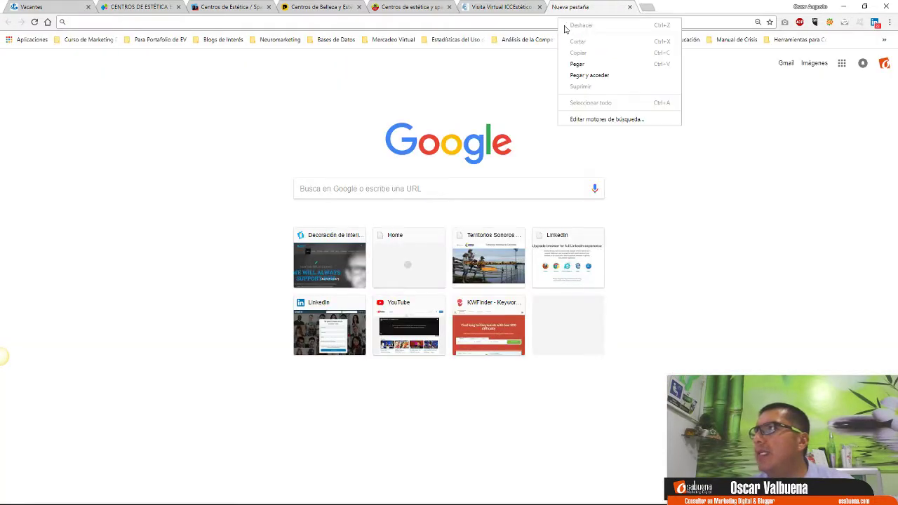
pyautogui.click(585, 79)
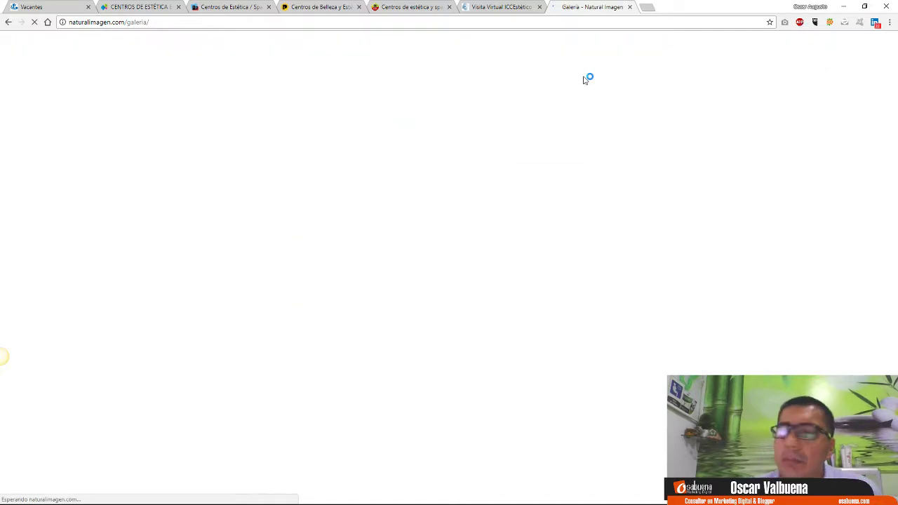
pyautogui.scroll(-3, 510, 284)
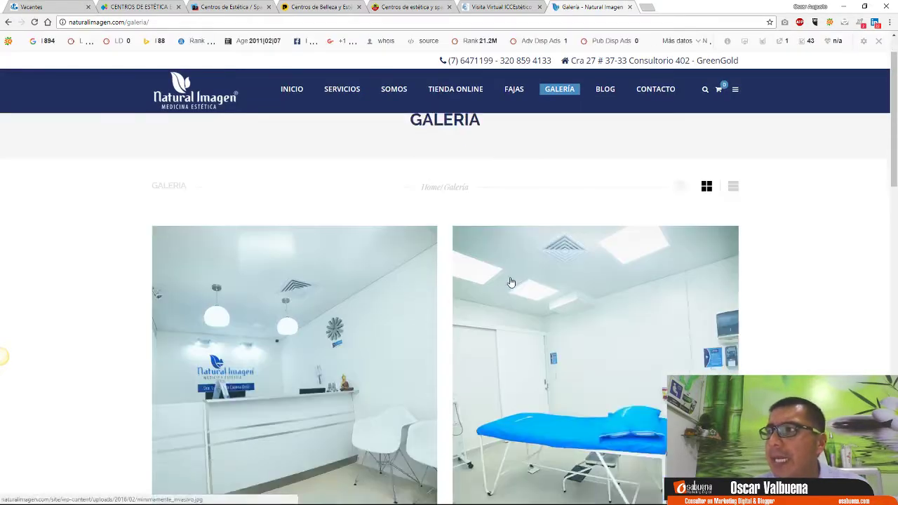
pyautogui.scroll(2, 510, 284)
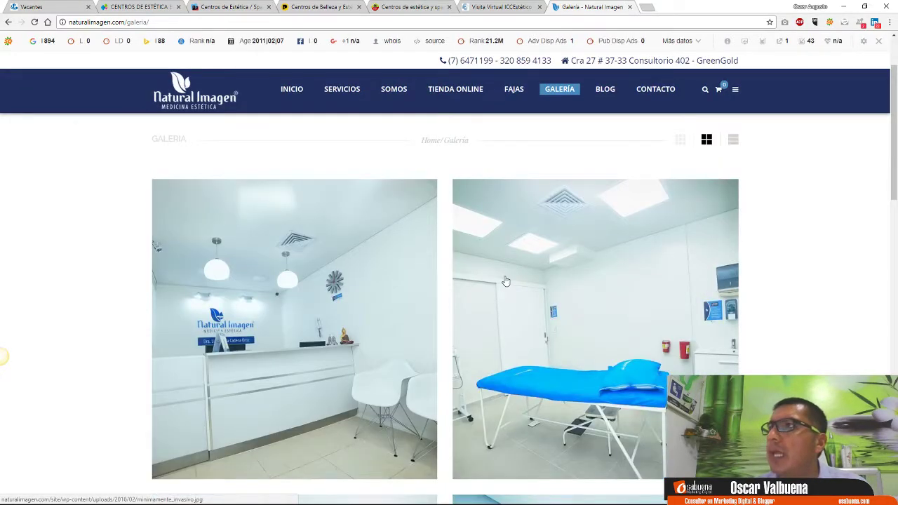
pyautogui.scroll(-6, 505, 280)
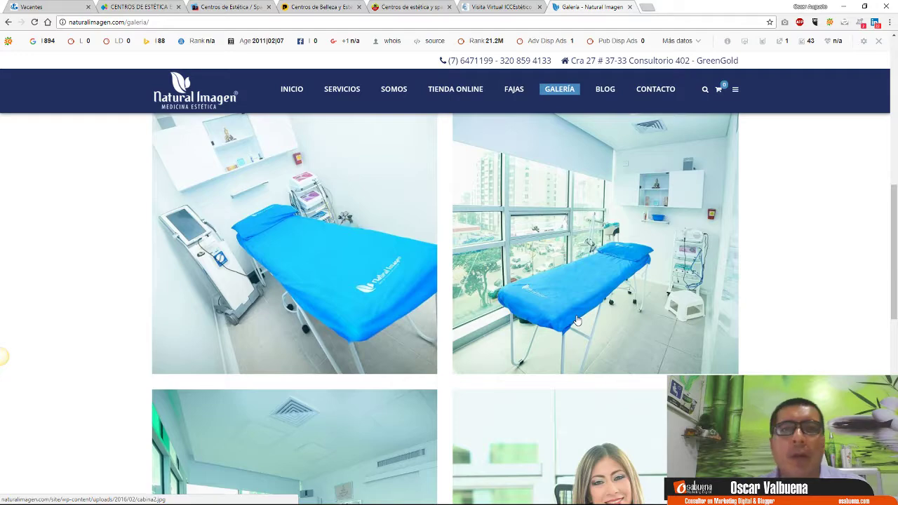
pyautogui.scroll(-4, 577, 320)
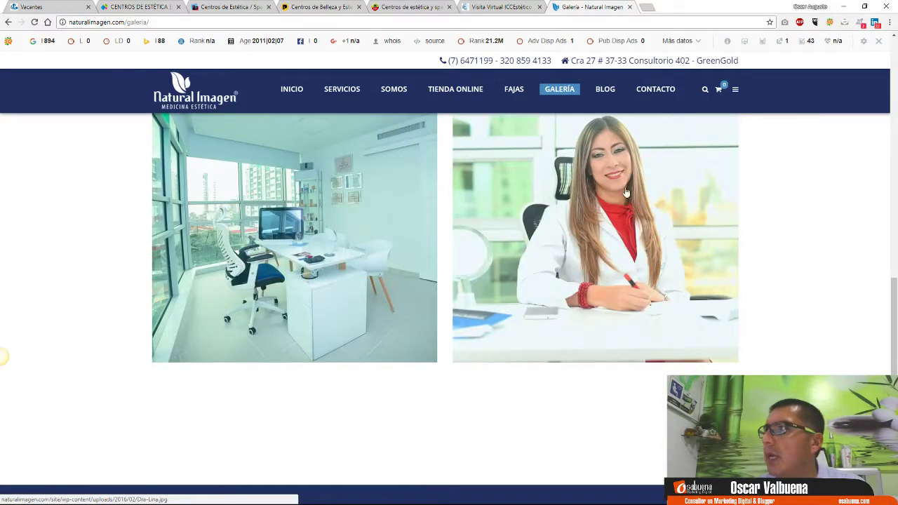
pyautogui.scroll(4, 599, 291)
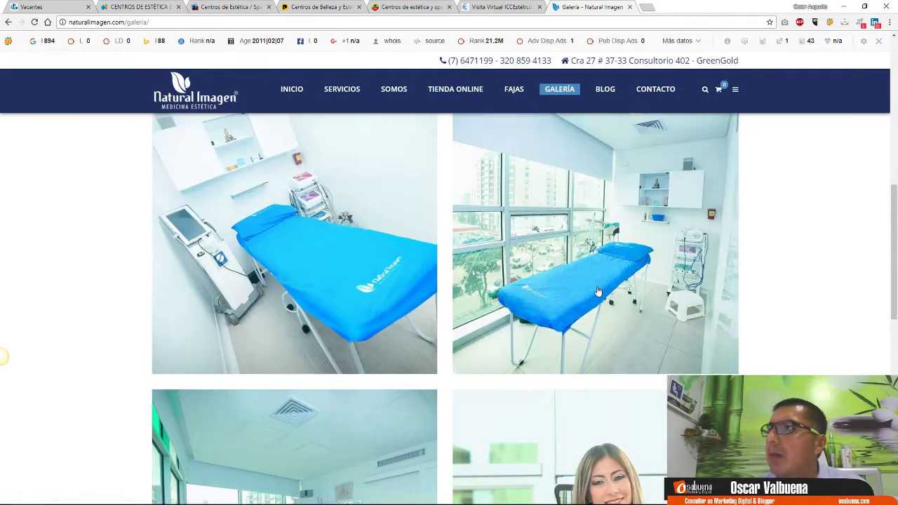
pyautogui.scroll(6, 598, 291)
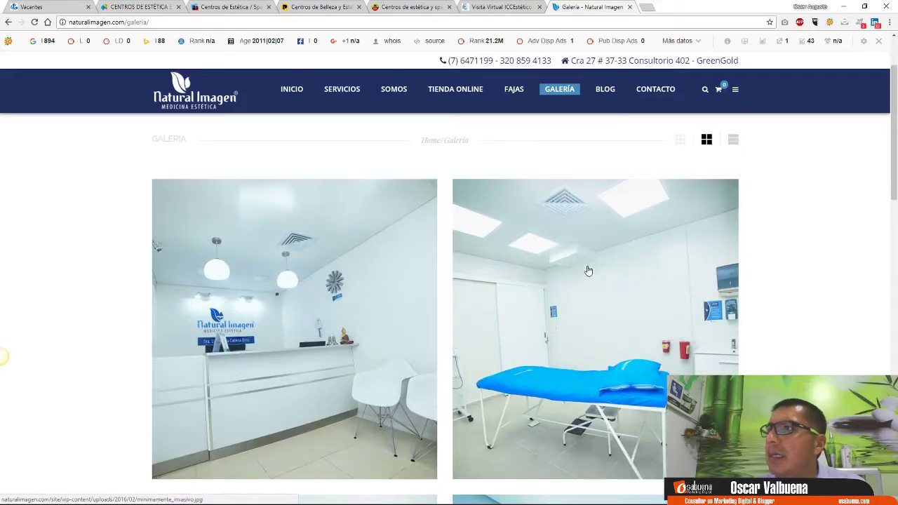
pyautogui.scroll(1, 589, 271)
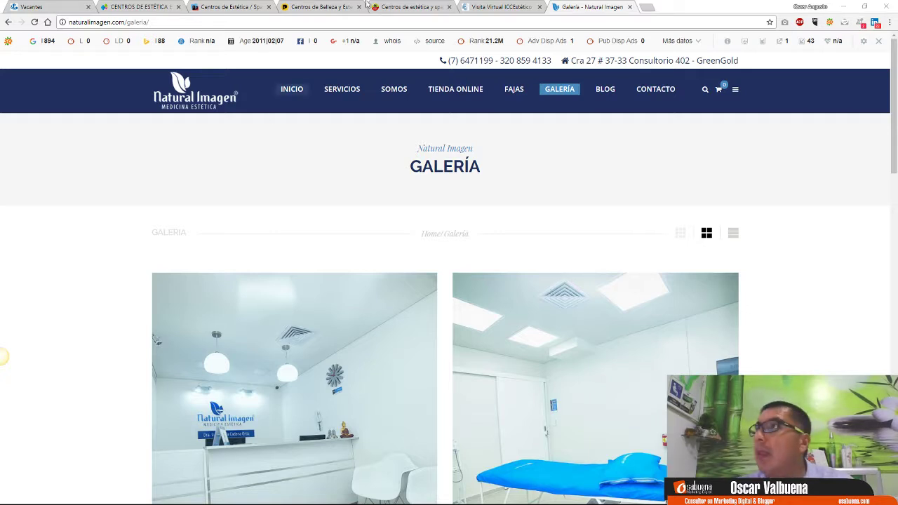
# Step: Open the copied huelvaderm.com localizacion-sevilla address in a new browser tab and pan its location map slightly
pyautogui.click(646, 8)
pyautogui.rightClick(647, 22)
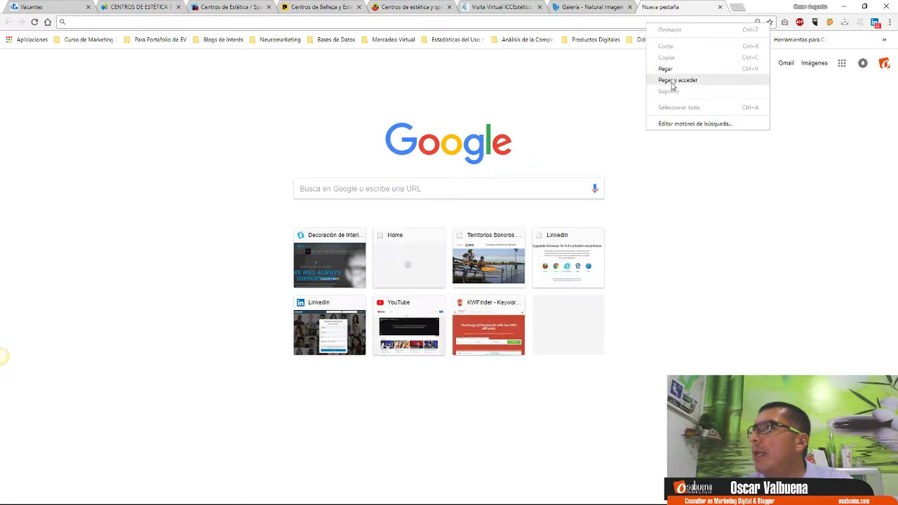
pyautogui.click(674, 77)
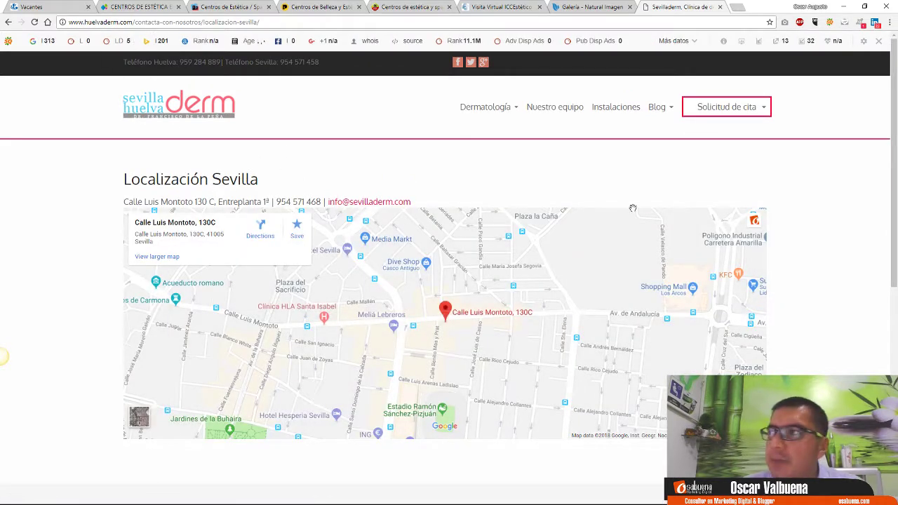
pyautogui.moveTo(576, 313)
pyautogui.mouseDown()
pyautogui.moveTo(577, 354)
pyautogui.moveTo(586, 274)
pyautogui.moveTo(598, 306)
pyautogui.moveTo(591, 323)
pyautogui.mouseUp()
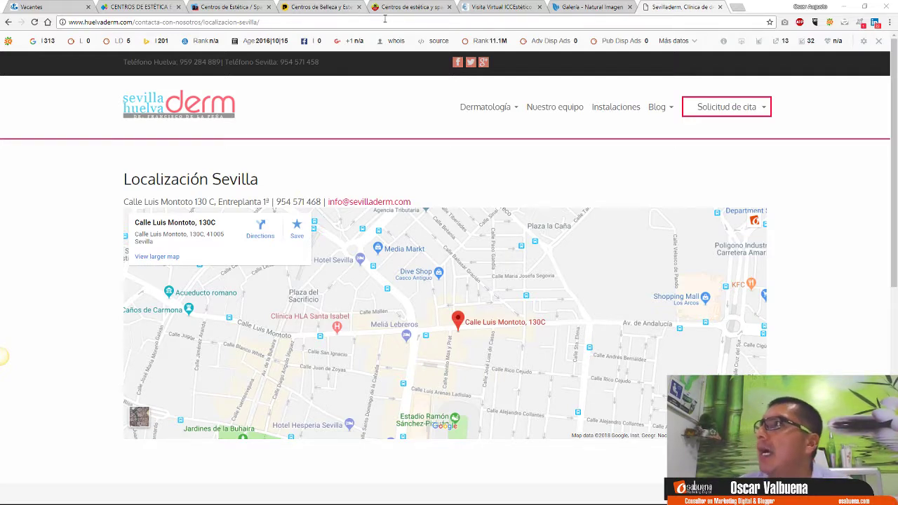
# Step: Open the copied groupon.com.co address for estetica offers in Bogotá in a new browser tab
pyautogui.click(740, 8)
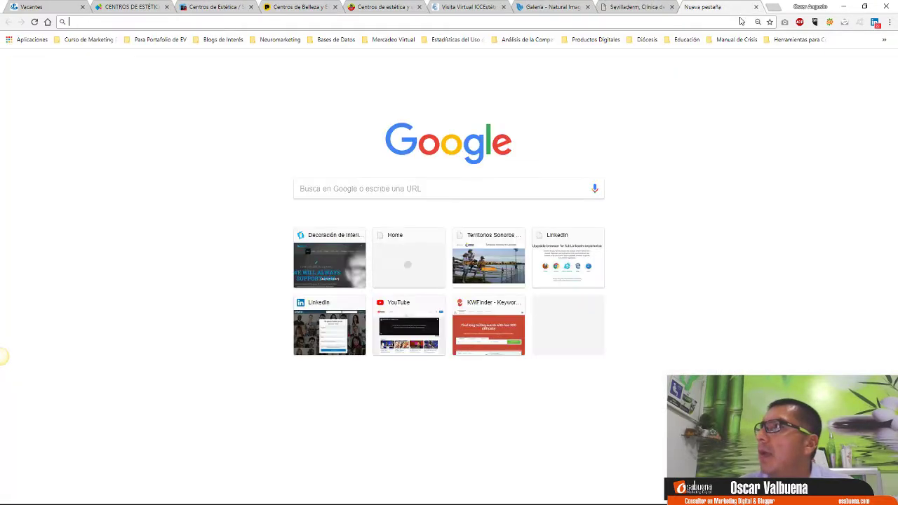
pyautogui.rightClick(740, 21)
pyautogui.click(779, 74)
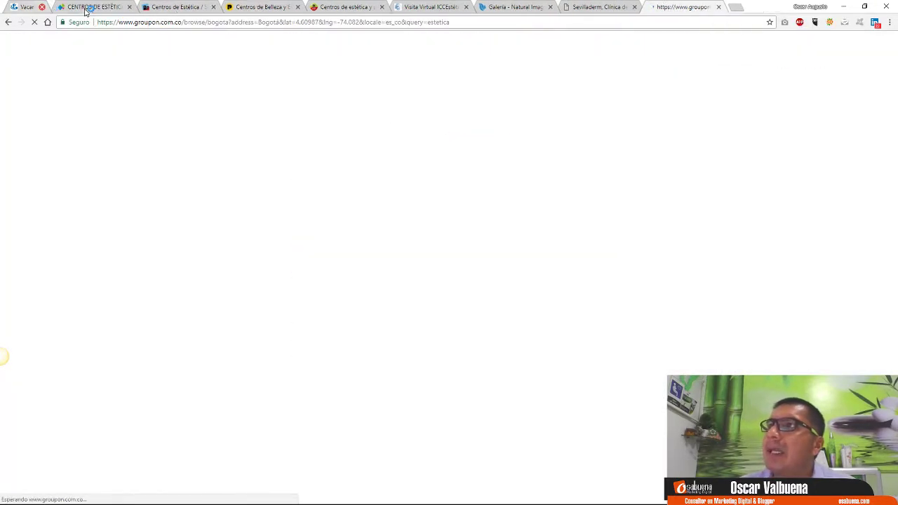
# Step: Close all the earlier browser tabs, keeping only the Groupon results open
pyautogui.click(84, 9)
pyautogui.click(84, 8)
pyautogui.click(84, 9)
pyautogui.click(85, 8)
pyautogui.click(84, 8)
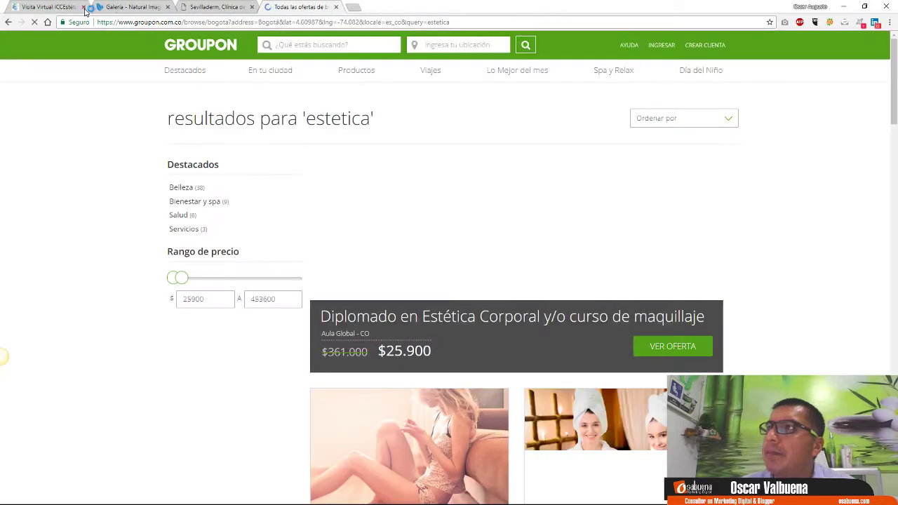
pyautogui.click(84, 8)
pyautogui.click(84, 8)
pyautogui.click(84, 8)
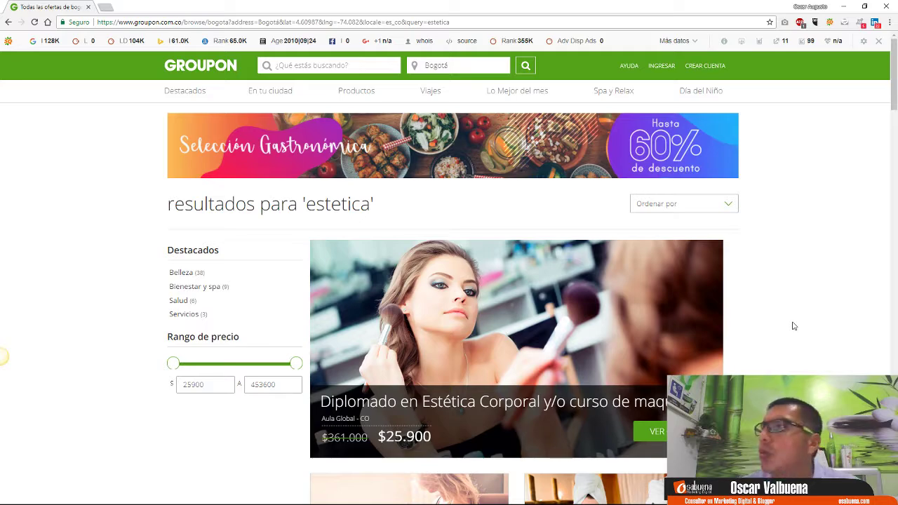
# Step: Browse the Groupon results for 'estetica', examining the category and price filters and the discounted offers with their prices
pyautogui.scroll(-1, 793, 326)
pyautogui.scroll(1, 795, 315)
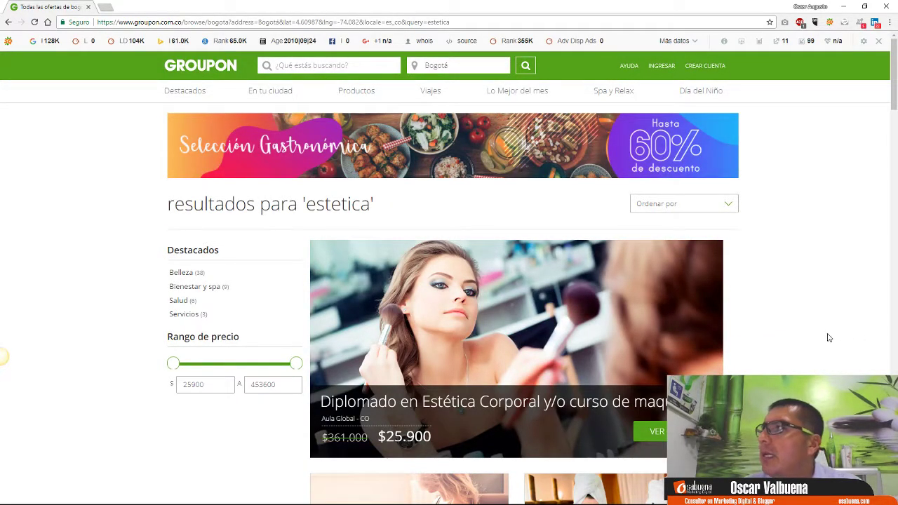
pyautogui.scroll(-2, 826, 339)
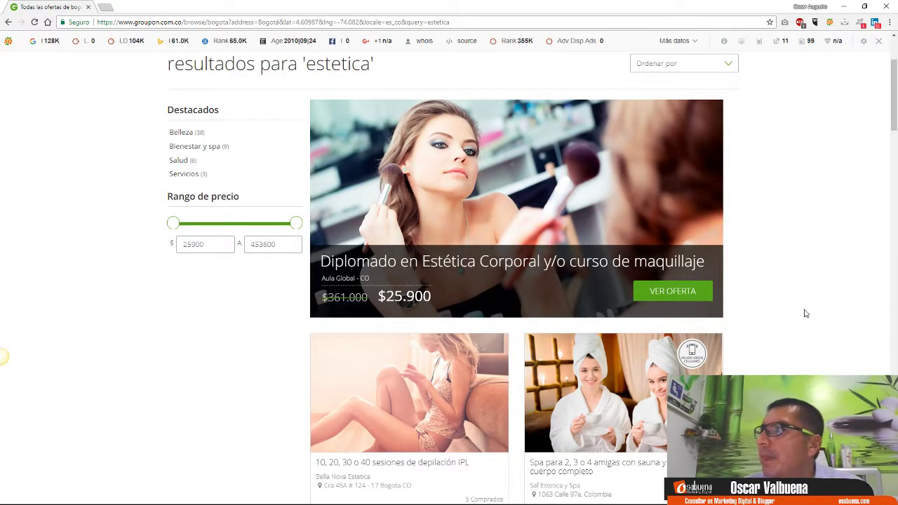
pyautogui.scroll(-1, 822, 321)
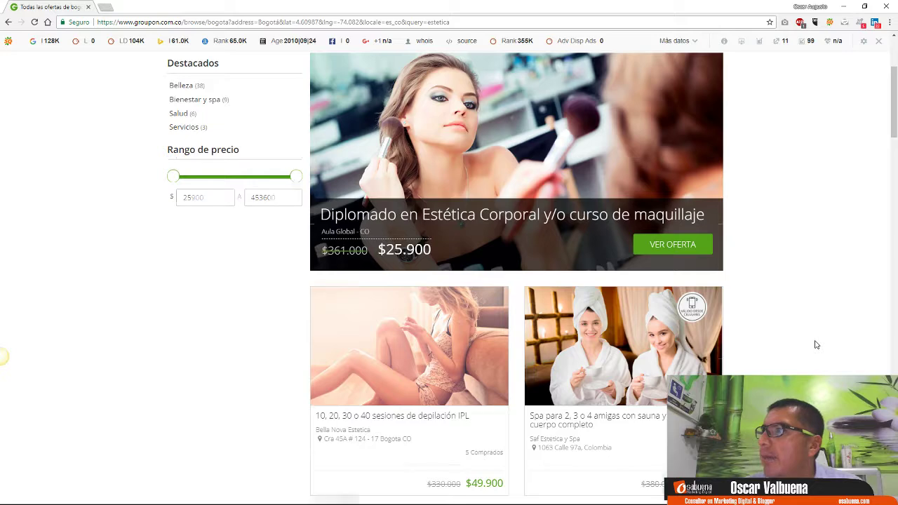
pyautogui.scroll(-4, 813, 344)
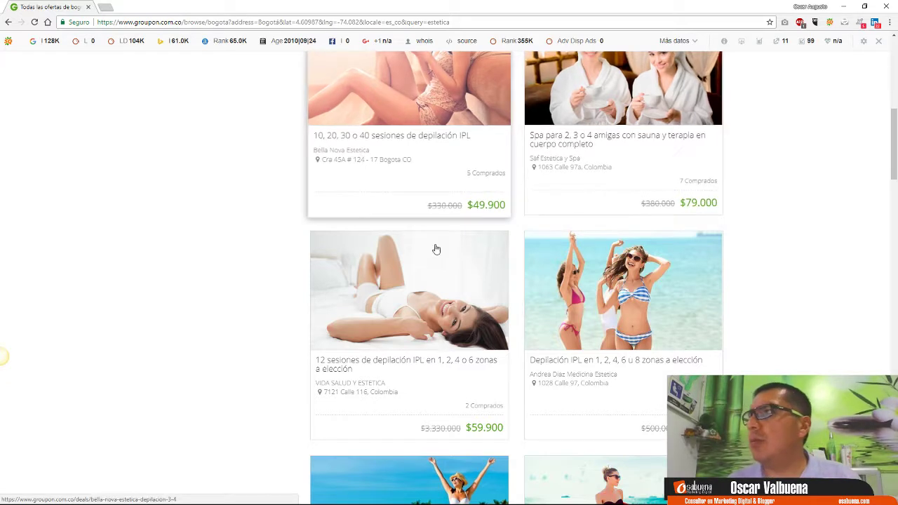
pyautogui.scroll(-5, 431, 259)
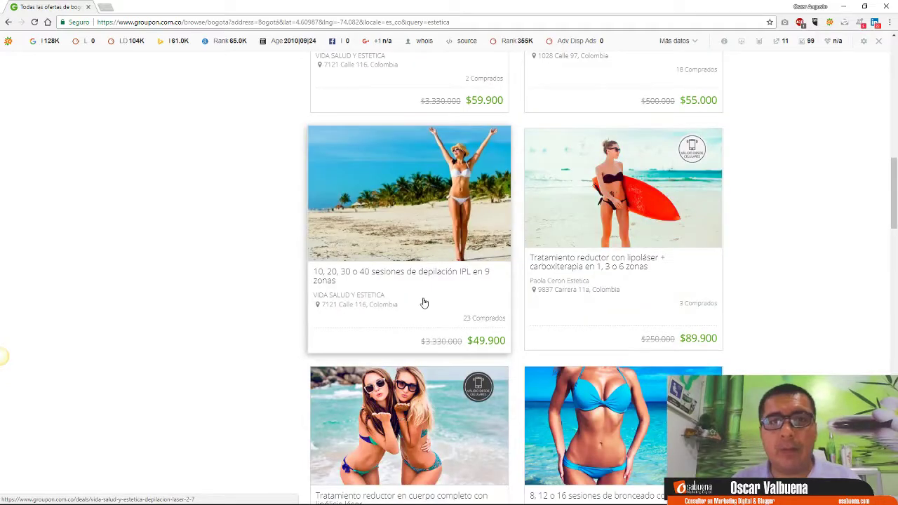
pyautogui.scroll(-2, 422, 303)
pyautogui.scroll(-6, 495, 330)
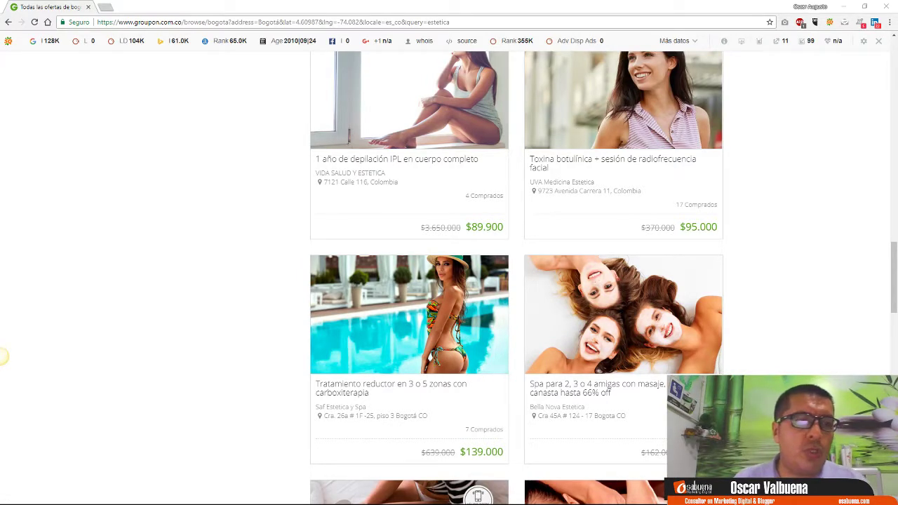
# Step: Open the copied address spamediterraneo.com/instalaciones in a new browser tab and view its photo carousel of the facilities
pyautogui.click(105, 7)
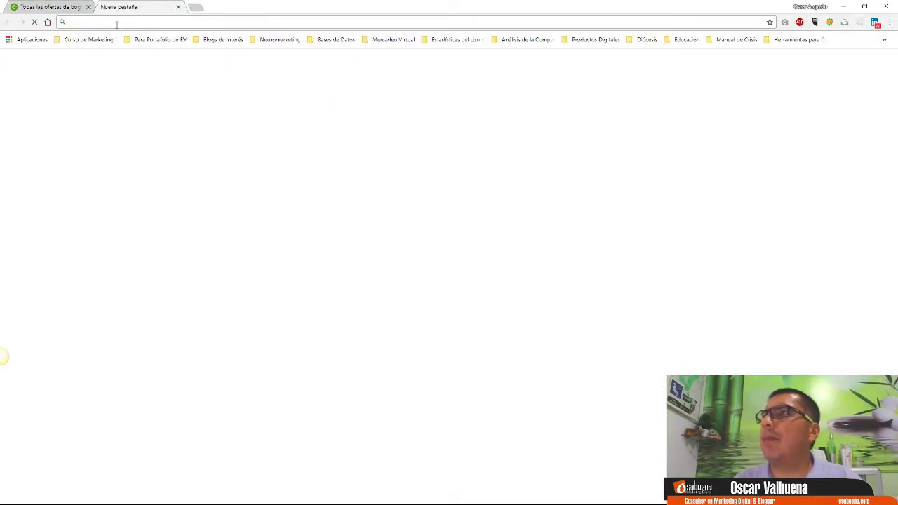
pyautogui.rightClick(118, 22)
pyautogui.click(150, 81)
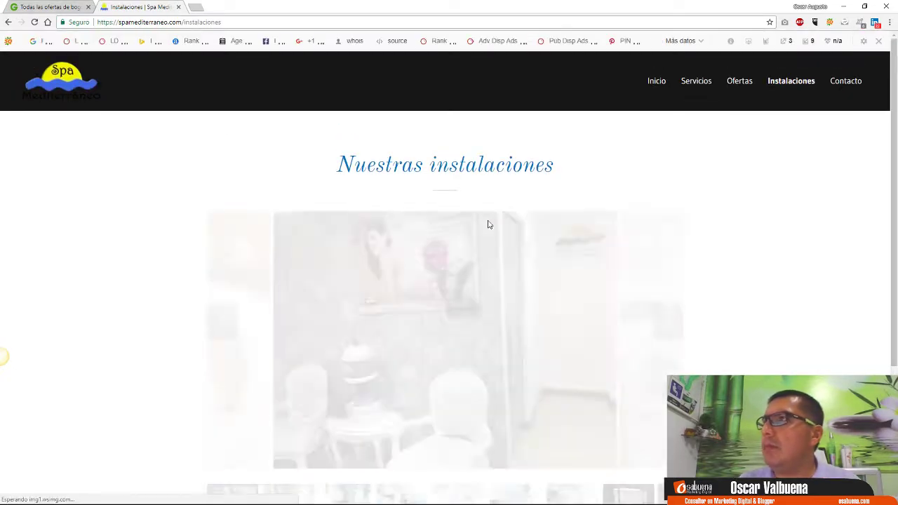
pyautogui.scroll(-3, 749, 274)
pyautogui.scroll(3, 753, 262)
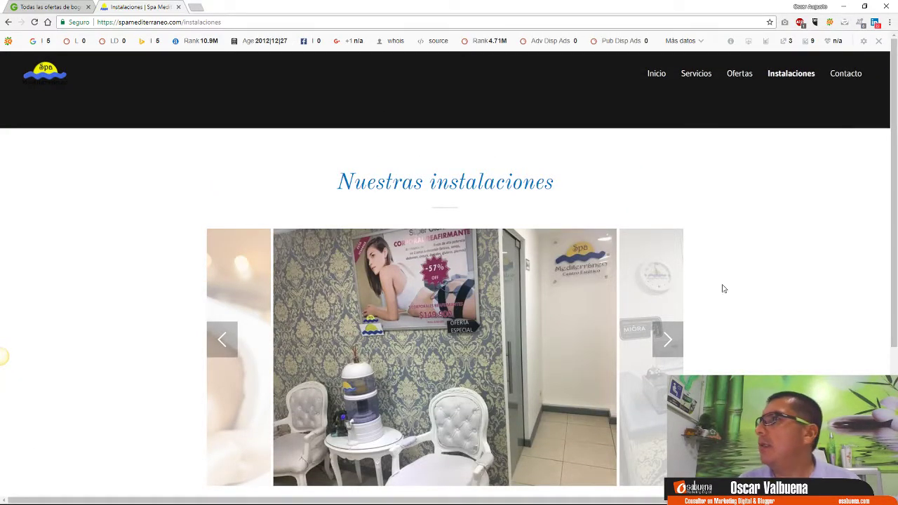
pyautogui.scroll(-3, 800, 274)
pyautogui.scroll(3, 802, 273)
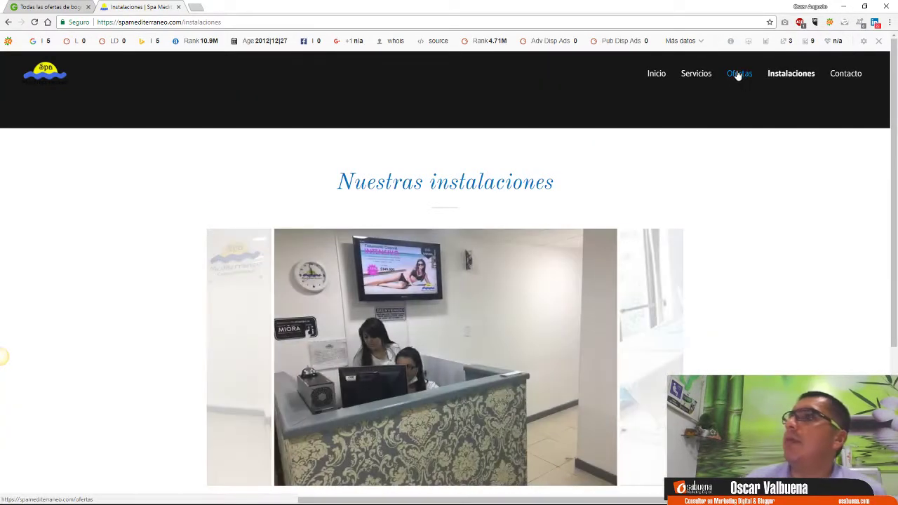
# Step: View Spa Mediterráneo's Ofertas page, followed by the treatments and prices on its Servicios page
pyautogui.click(738, 75)
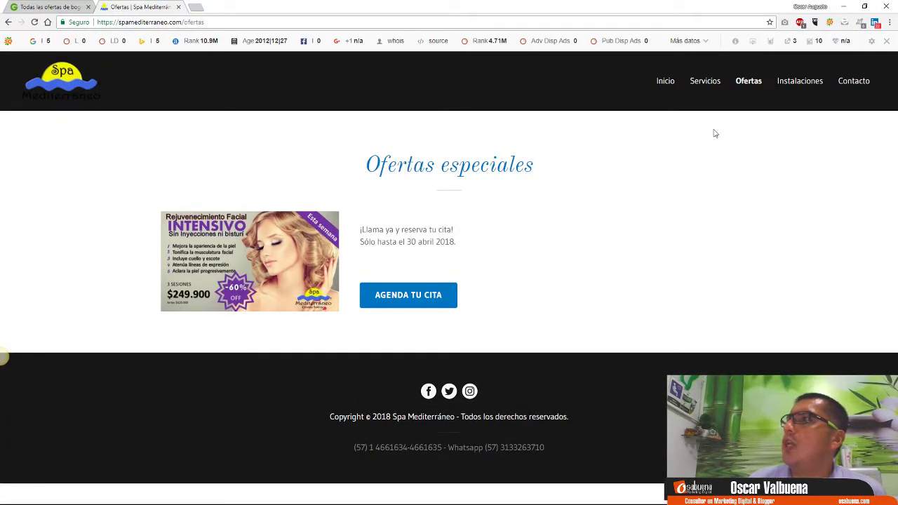
pyautogui.click(703, 87)
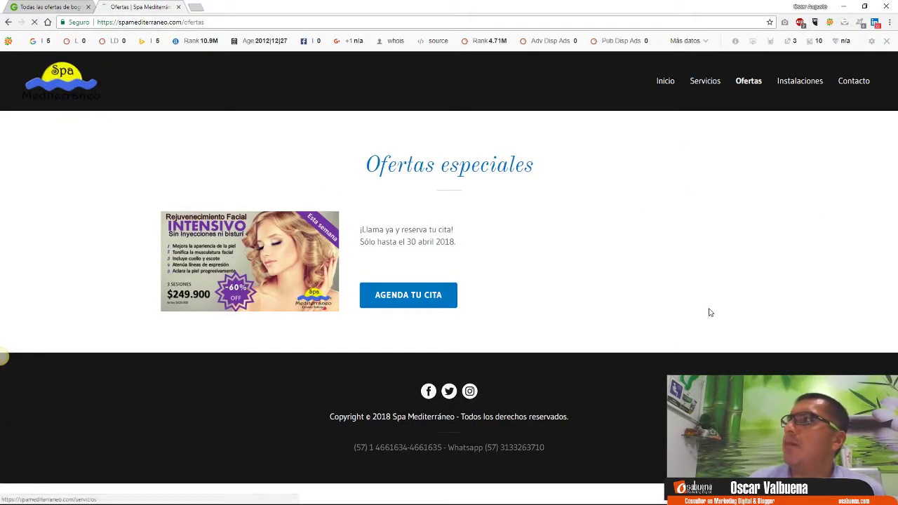
pyautogui.scroll(-4, 729, 343)
pyautogui.scroll(4, 753, 350)
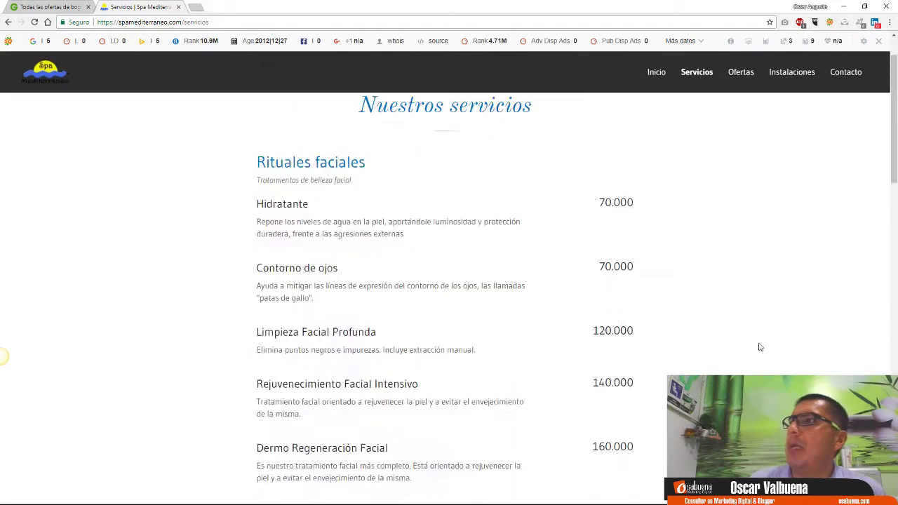
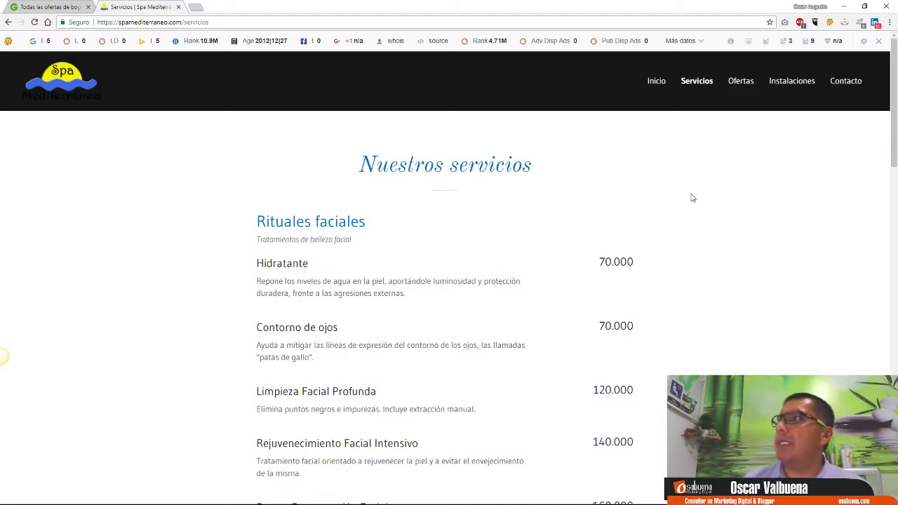
# Step: View Spa Mediterráneo's Inicio page, including the subscription form and the Nosotros section
pyautogui.click(656, 81)
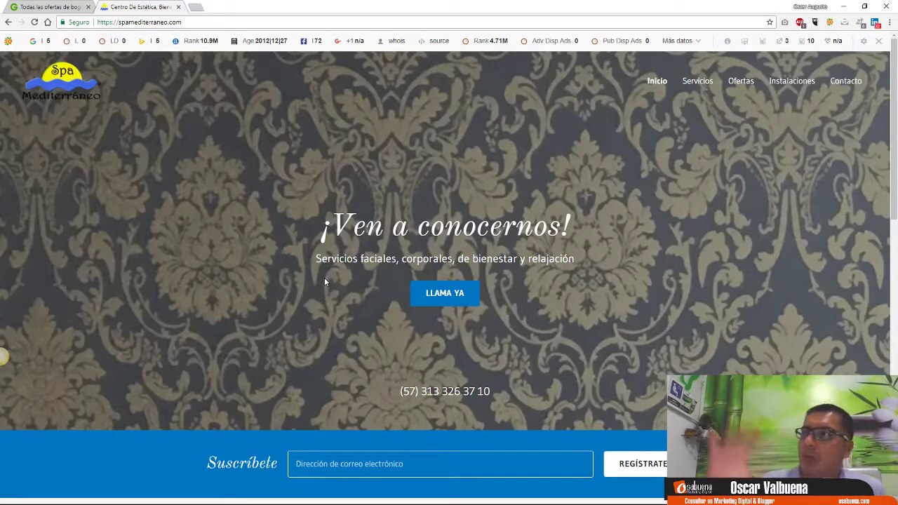
pyautogui.scroll(-4, 324, 277)
pyautogui.scroll(-7, 324, 267)
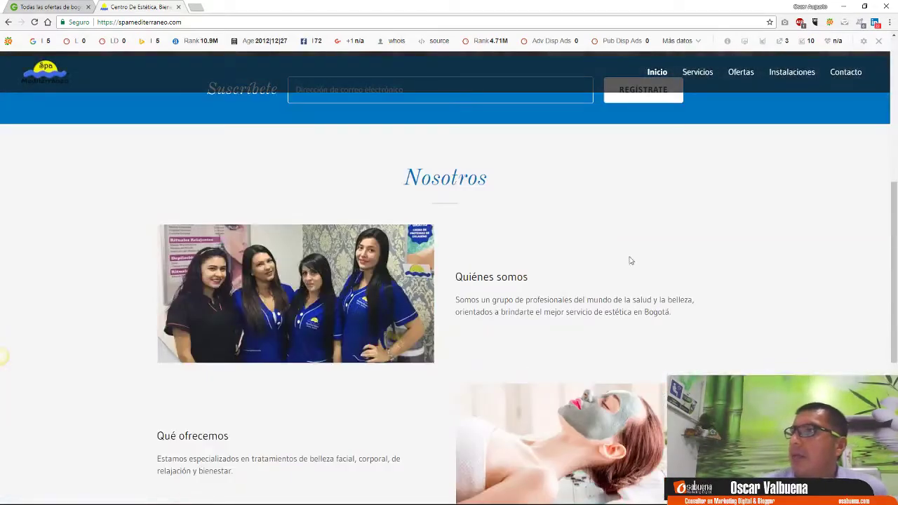
pyautogui.scroll(5, 726, 276)
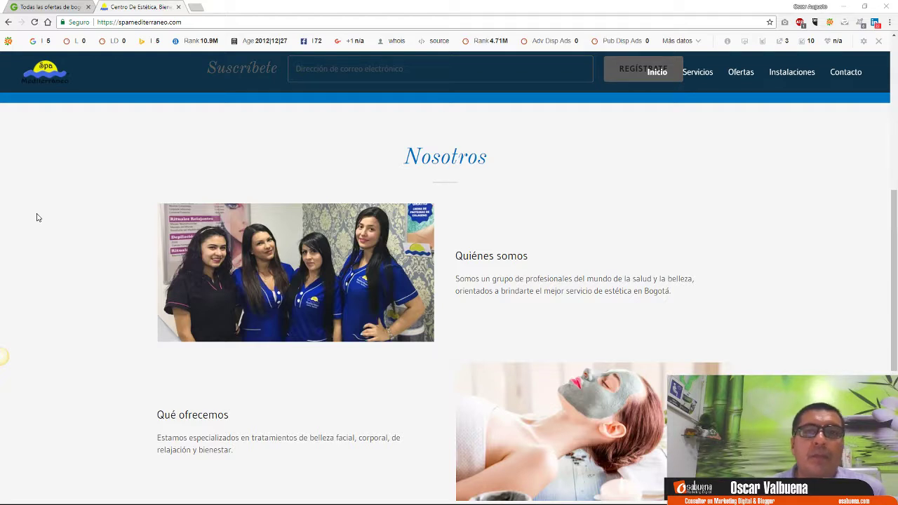
pyautogui.click(195, 7)
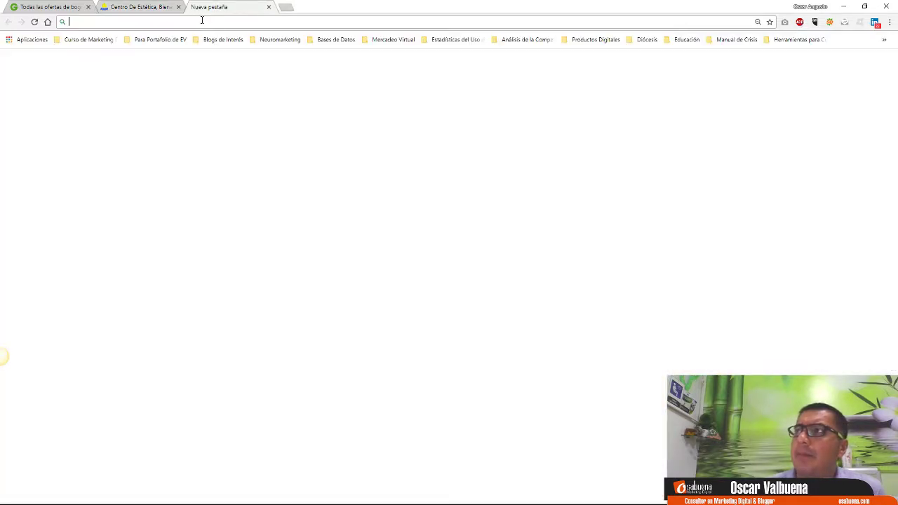
pyautogui.rightClick(205, 21)
pyautogui.click(257, 75)
pyautogui.click(166, 6)
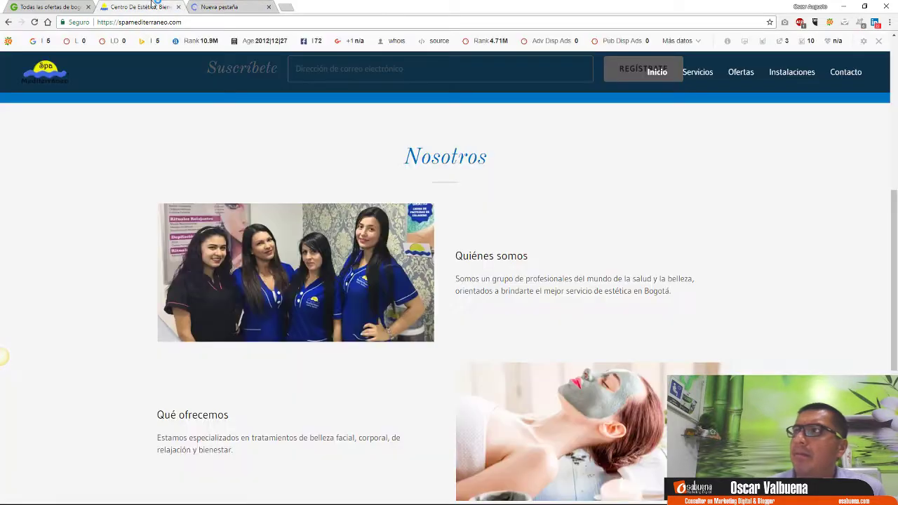
pyautogui.click(241, 4)
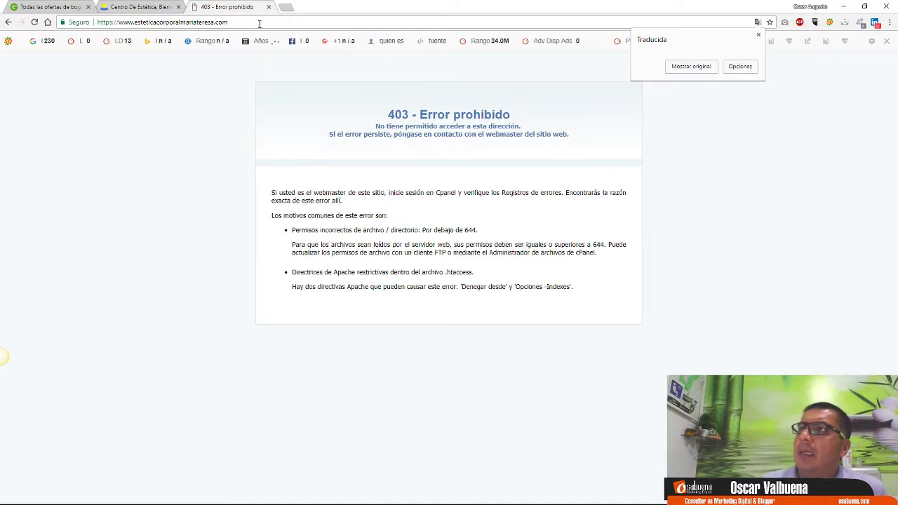
# Step: Examine the site's address and the text of its error page, highlighting both
pyautogui.click(260, 22)
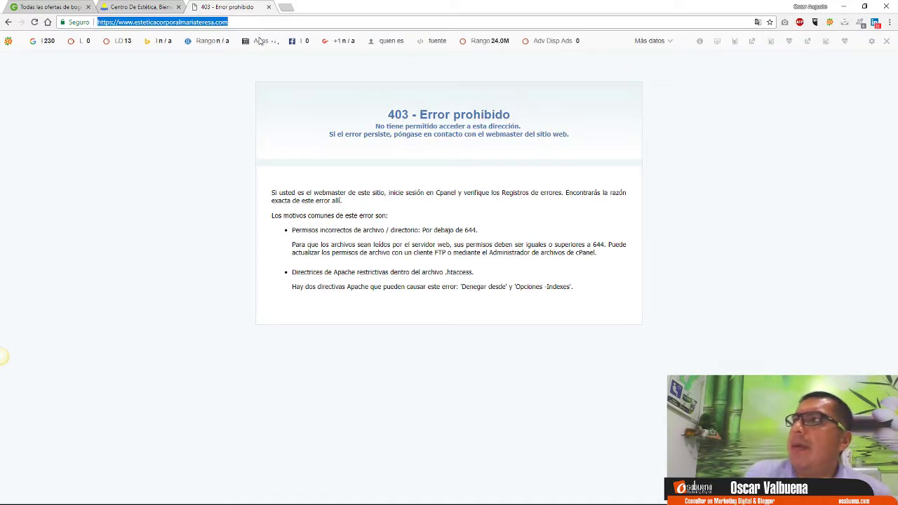
pyautogui.click(475, 178)
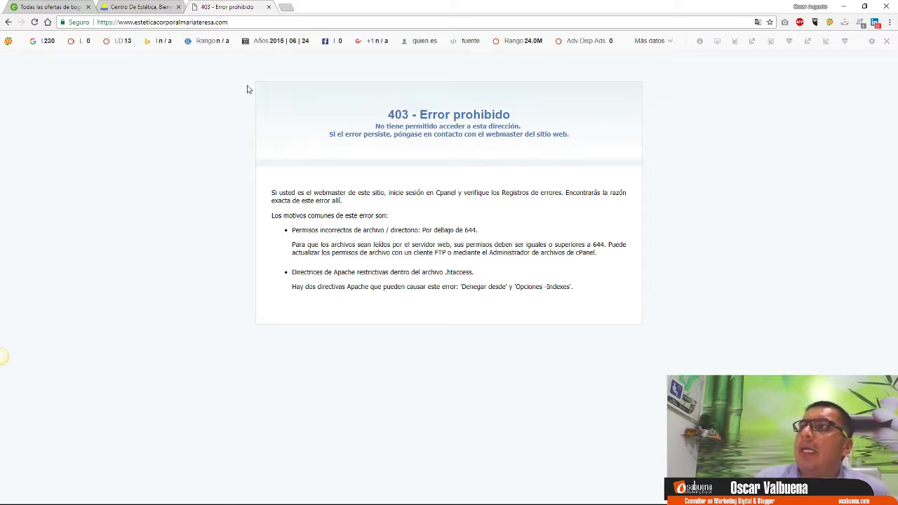
pyautogui.moveTo(354, 112); pyautogui.dragTo(629, 158)
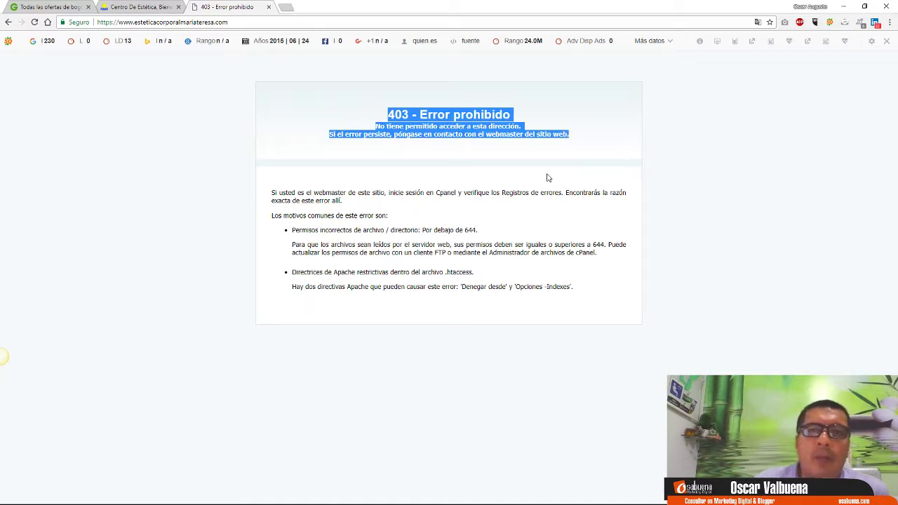
pyautogui.click(243, 21)
pyautogui.click(451, 162)
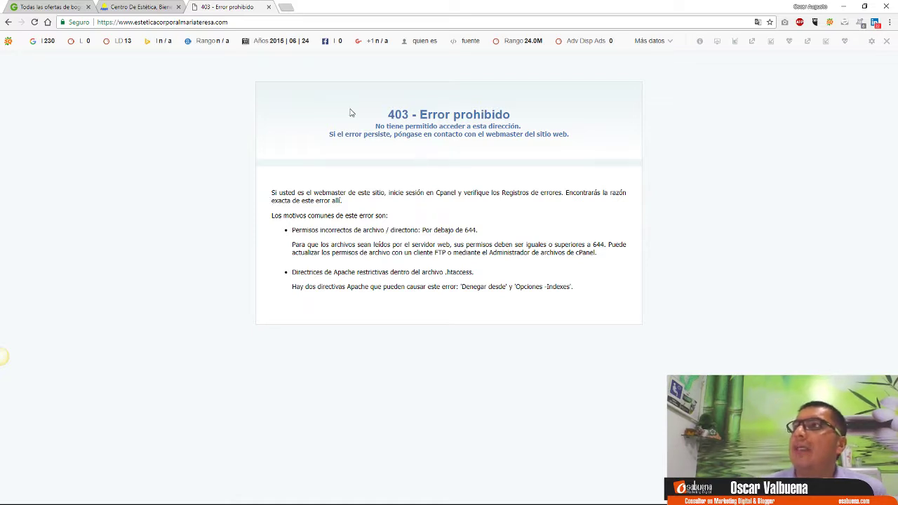
pyautogui.moveTo(346, 96); pyautogui.dragTo(612, 360)
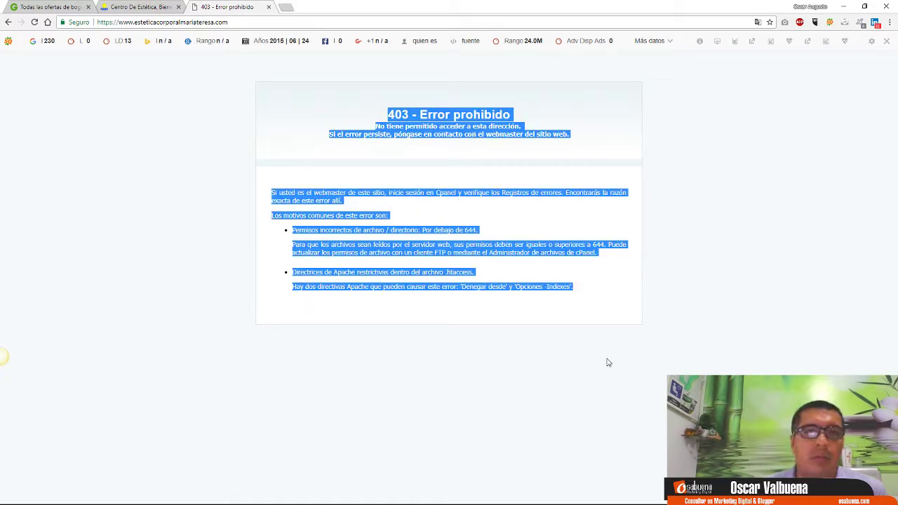
pyautogui.click(600, 361)
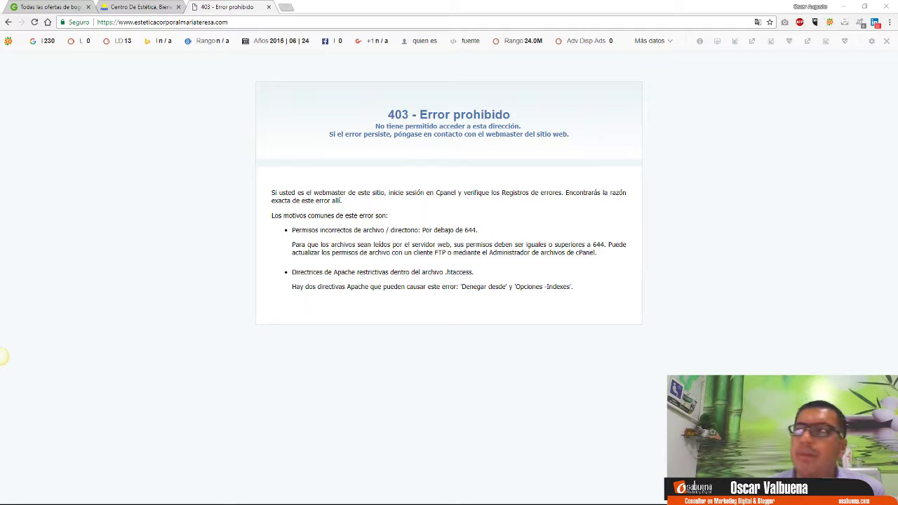
pyautogui.click(285, 8)
pyautogui.rightClick(287, 21)
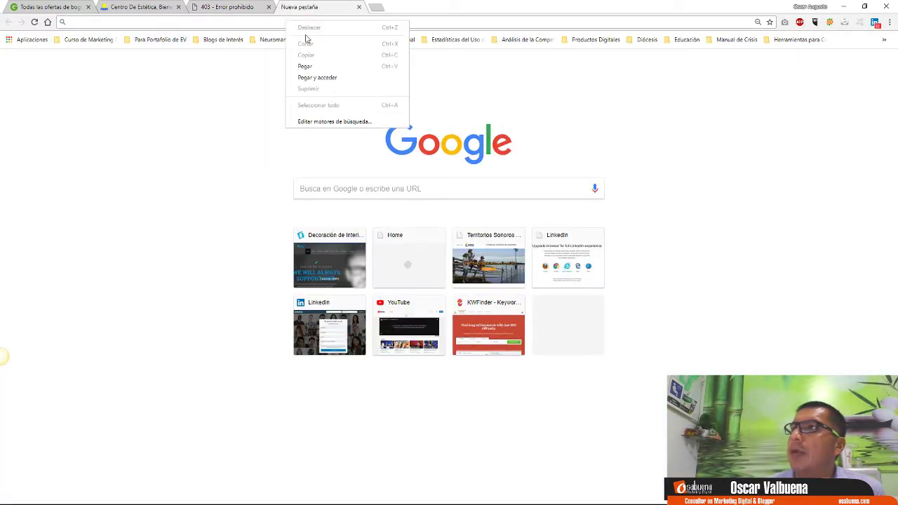
pyautogui.click(317, 77)
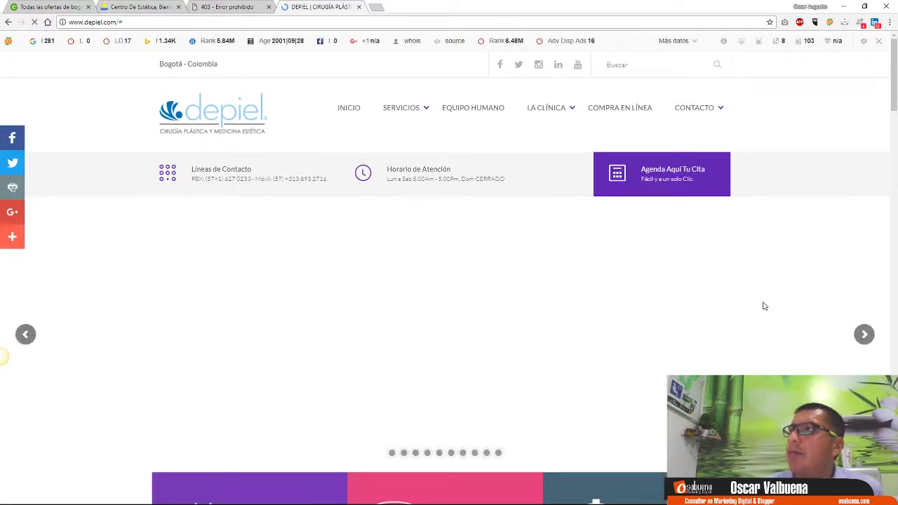
pyautogui.scroll(-2, 764, 306)
pyautogui.scroll(2, 768, 304)
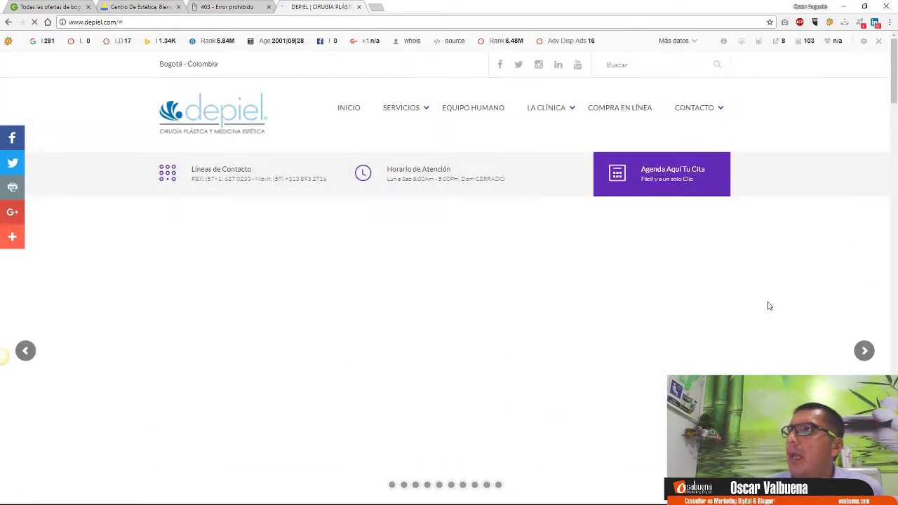
pyautogui.scroll(-2, 768, 301)
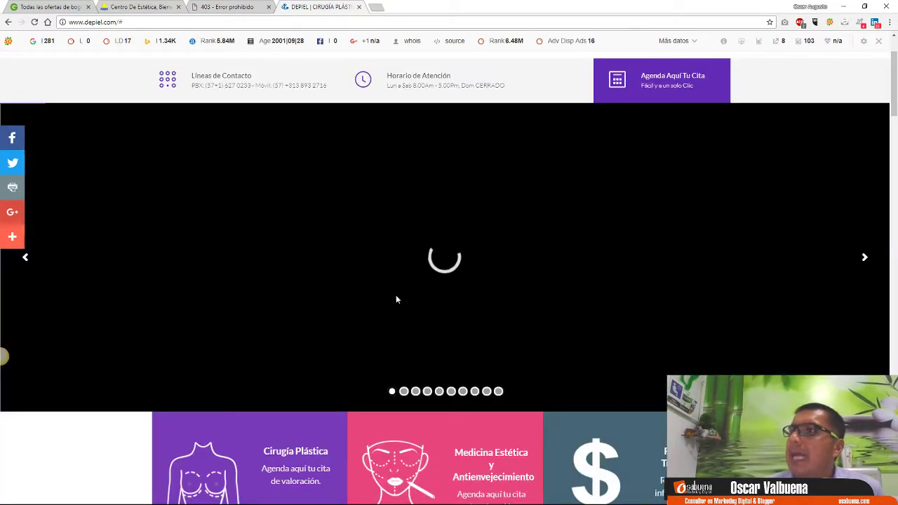
pyautogui.scroll(-3, 774, 293)
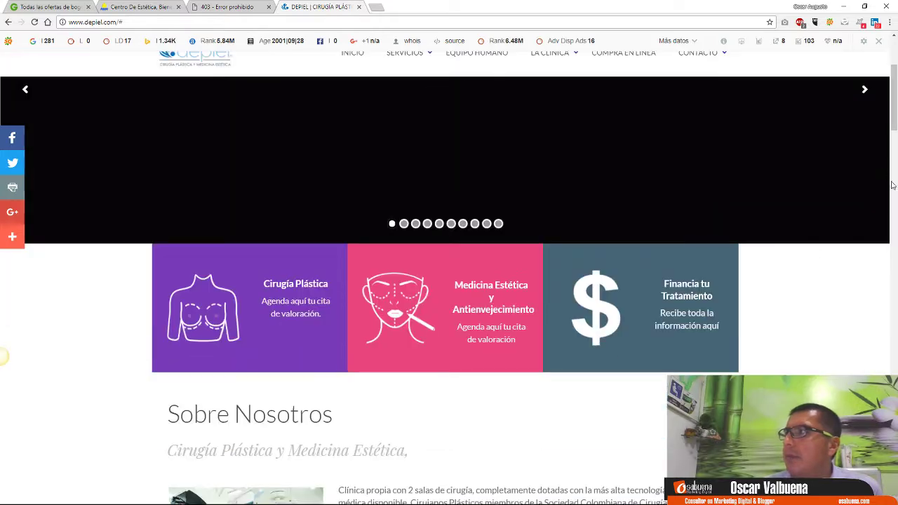
# Step: Advance Depiel's banner carousel to the 'Medicina Estética y Antienvejecimiento' slide, and close the Depiel and error-page tabs
pyautogui.scroll(4, 873, 181)
pyautogui.click(863, 304)
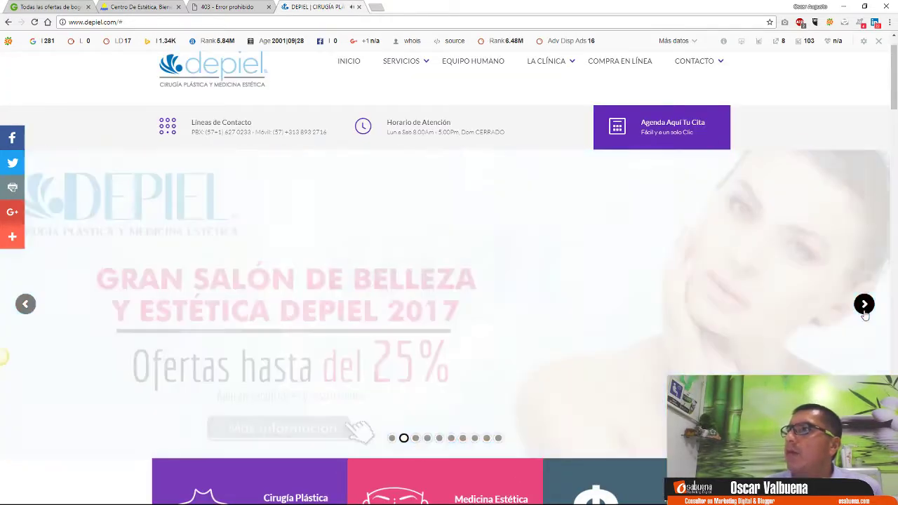
pyautogui.click(864, 307)
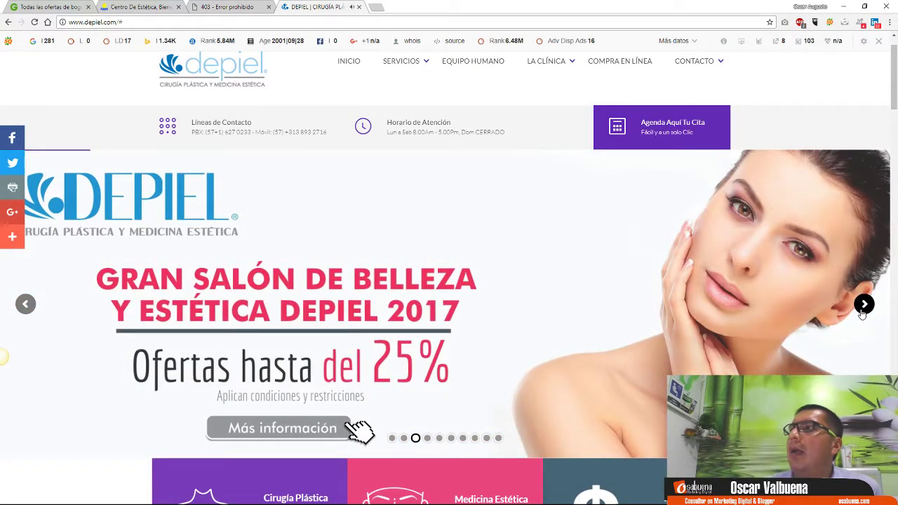
pyautogui.click(864, 306)
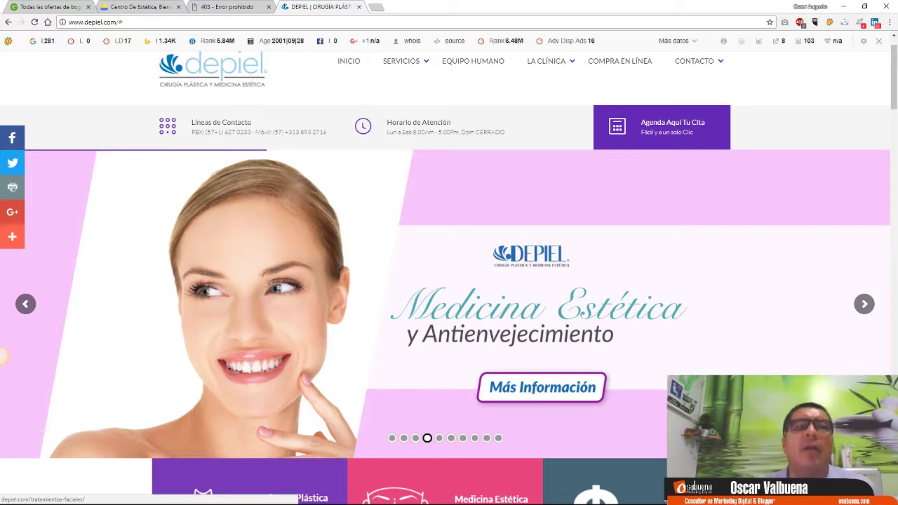
pyautogui.click(358, 7)
pyautogui.click(268, 7)
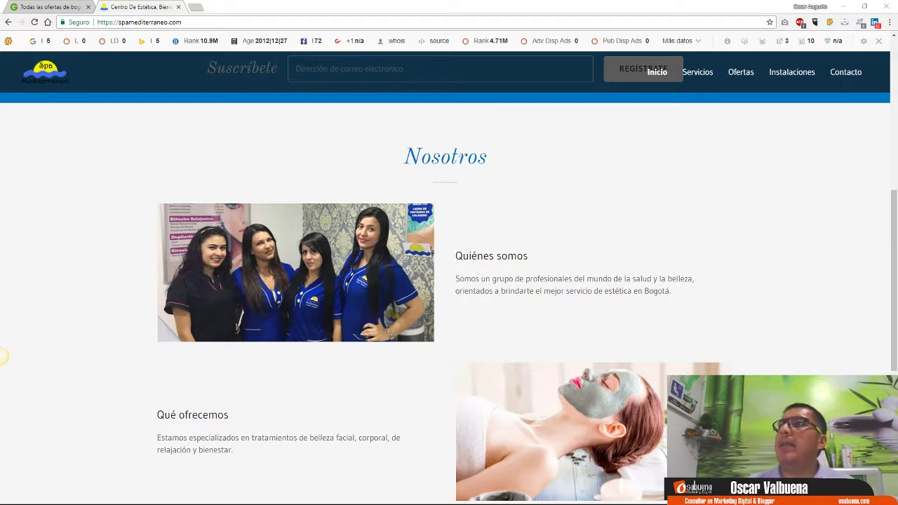
# Step: Load keywordtool.io in the browser tab that holds the Groupon results
pyautogui.click(81, 7)
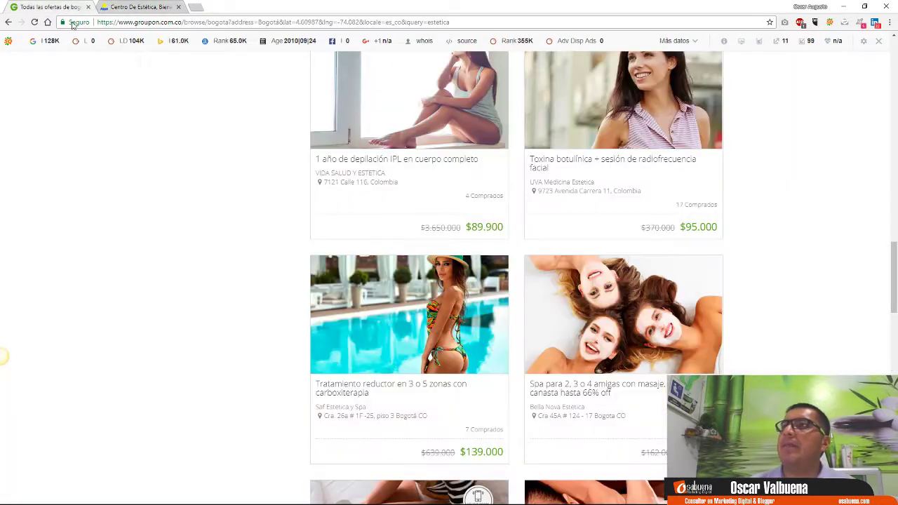
pyautogui.click(208, 23)
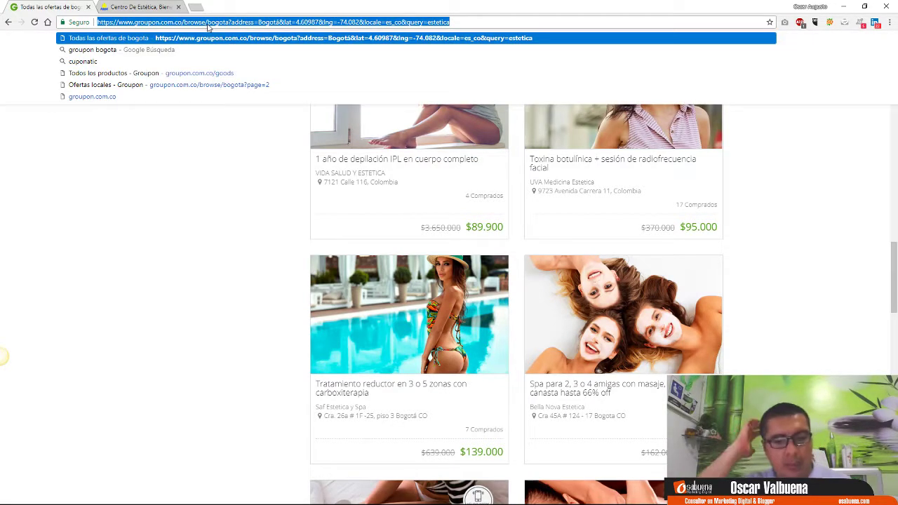
pyautogui.write('keywordtool.io')
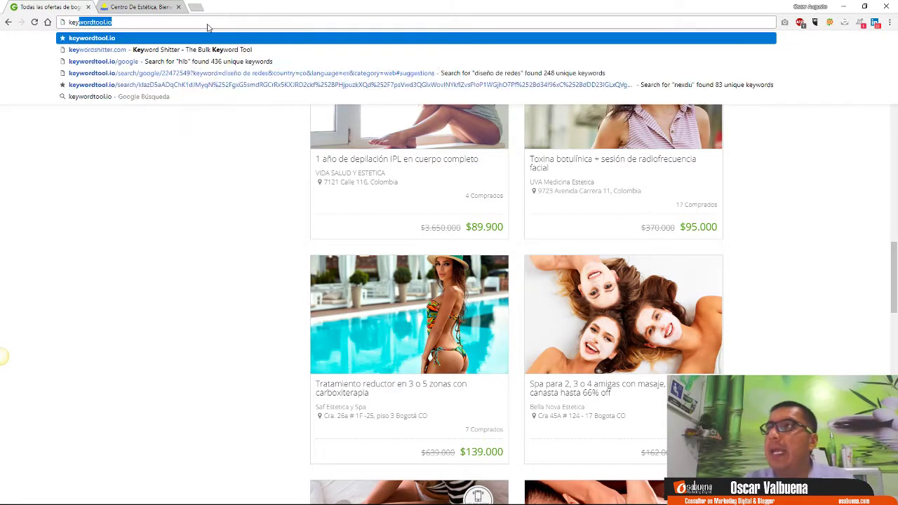
pyautogui.press('Return')
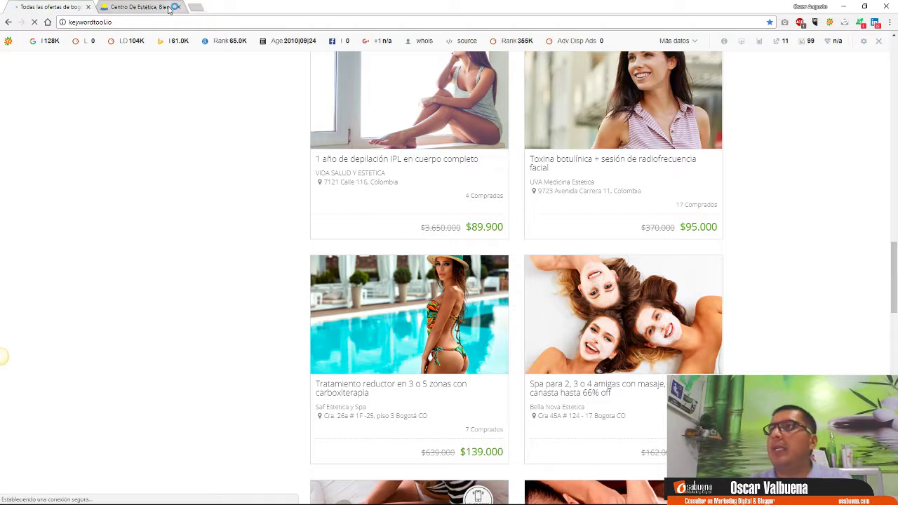
# Step: Highlight the Keyword Tool address and restore the translated page to its original language
pyautogui.click(150, 23)
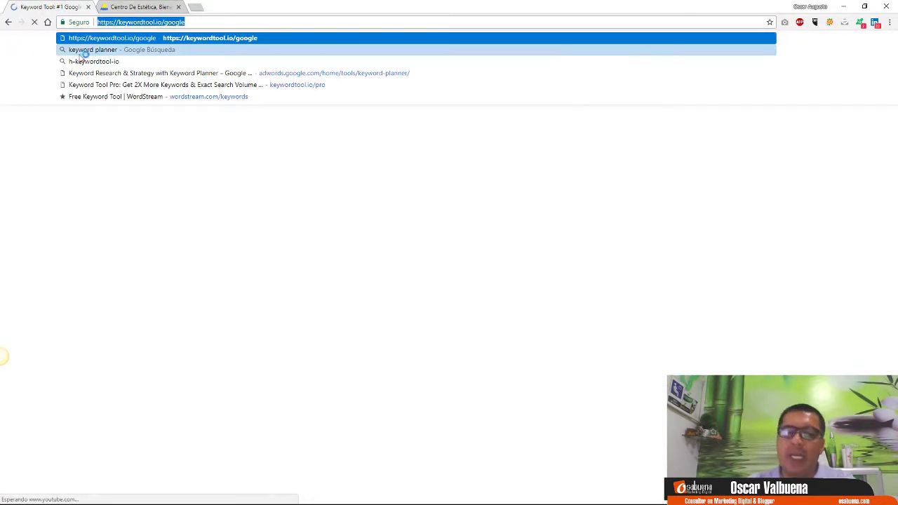
pyautogui.click(4, 356)
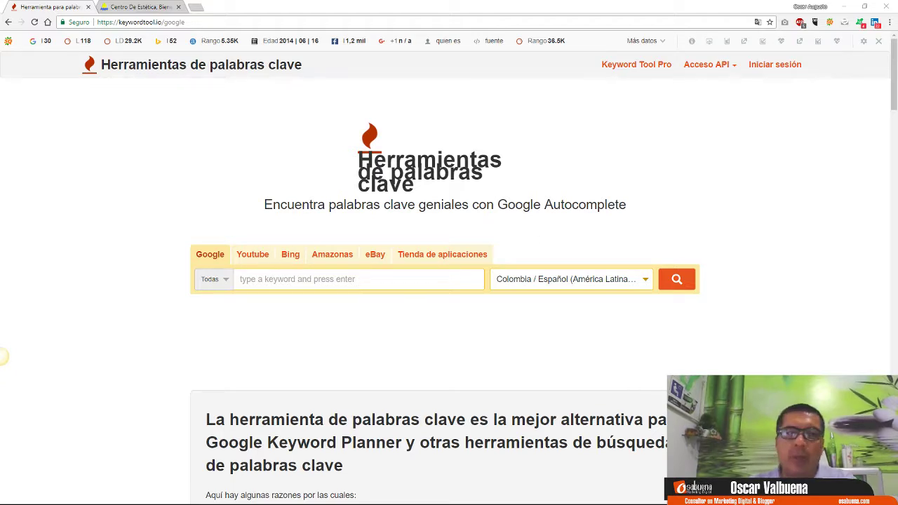
pyautogui.hotkey('ctrl', 'l')
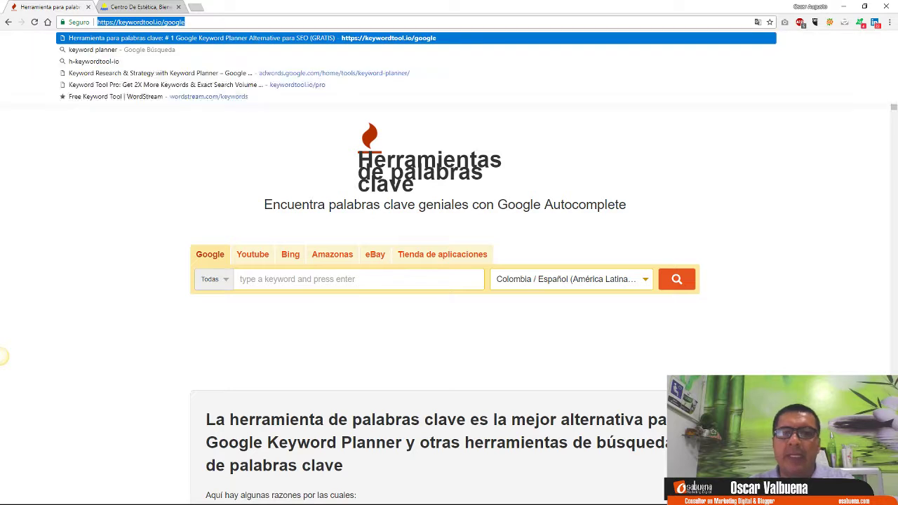
pyautogui.click(4, 356)
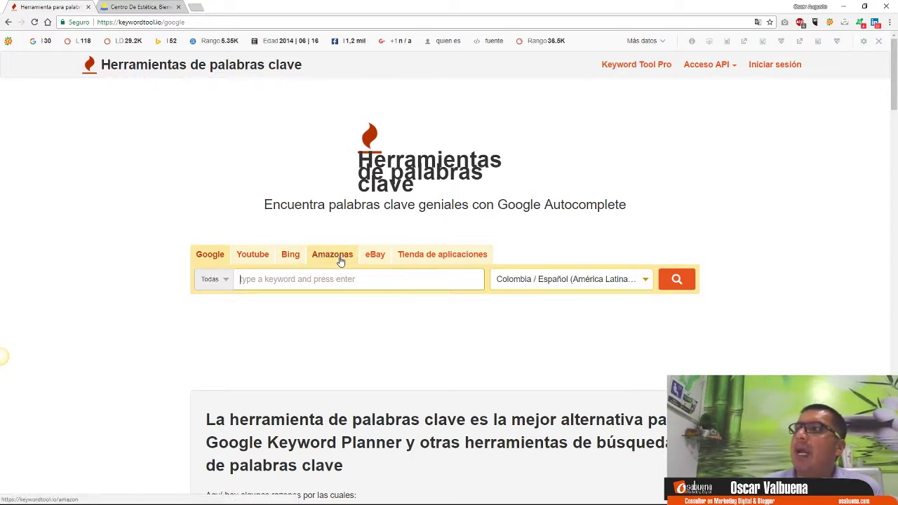
pyautogui.click(758, 23)
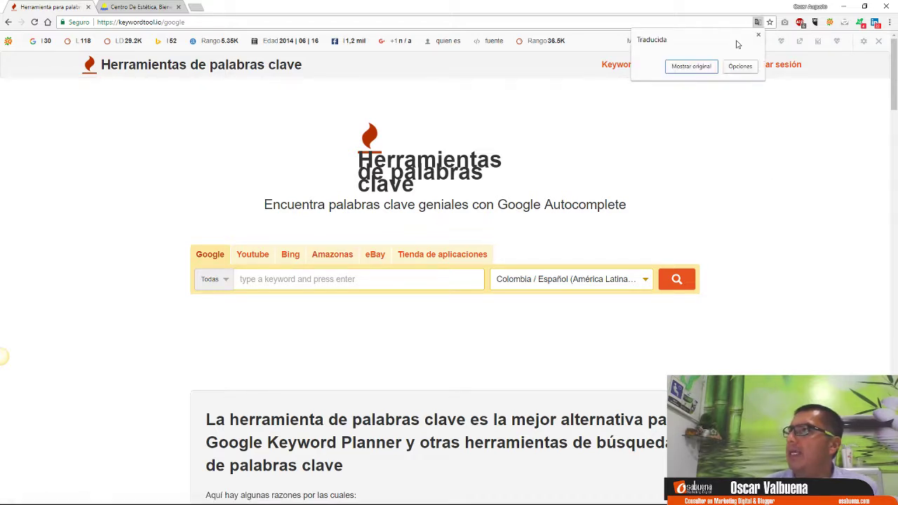
pyautogui.click(690, 66)
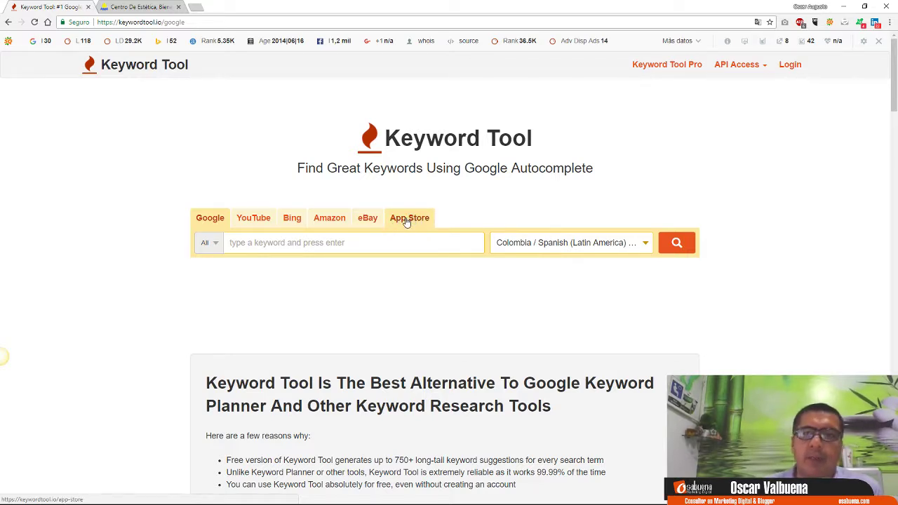
# Step: Enter 'centros de estetica' as the Google keyword and view the country and language options, keeping Colombia / Spanish (Latin America)
pyautogui.click(311, 243)
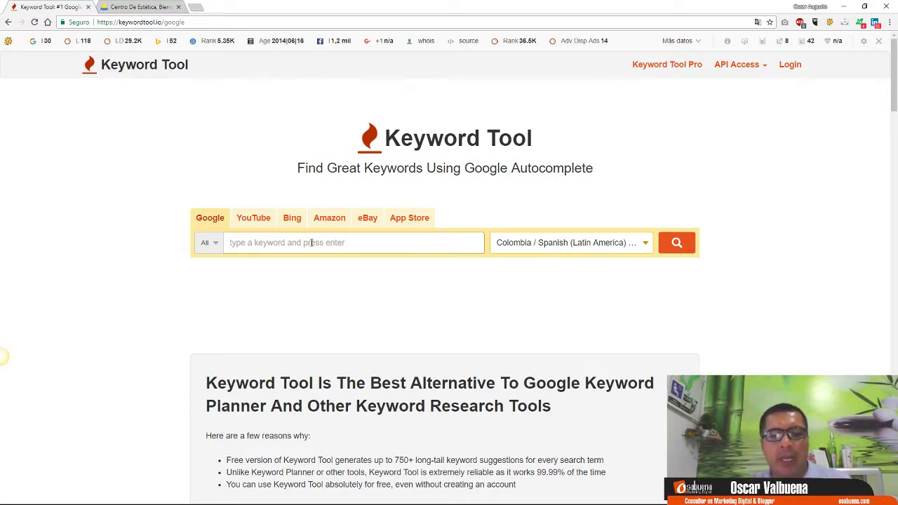
pyautogui.write('centros ')
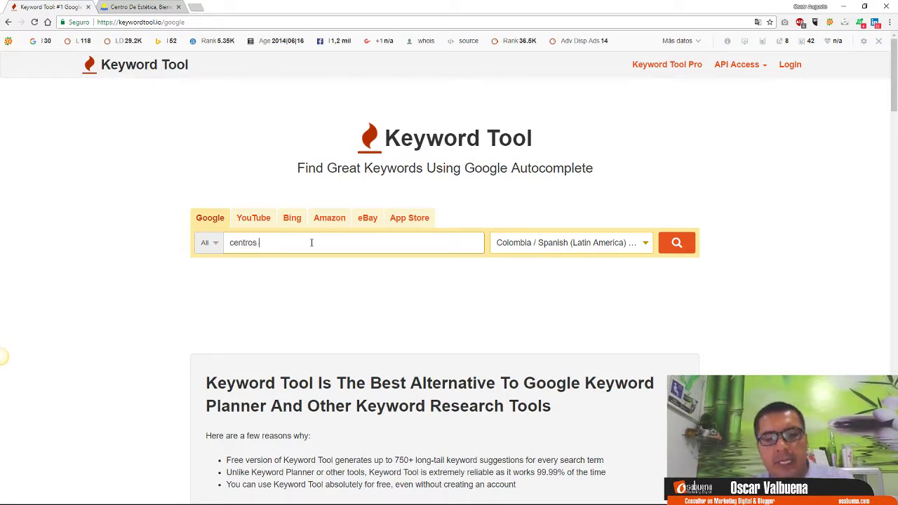
pyautogui.write('de estetica')
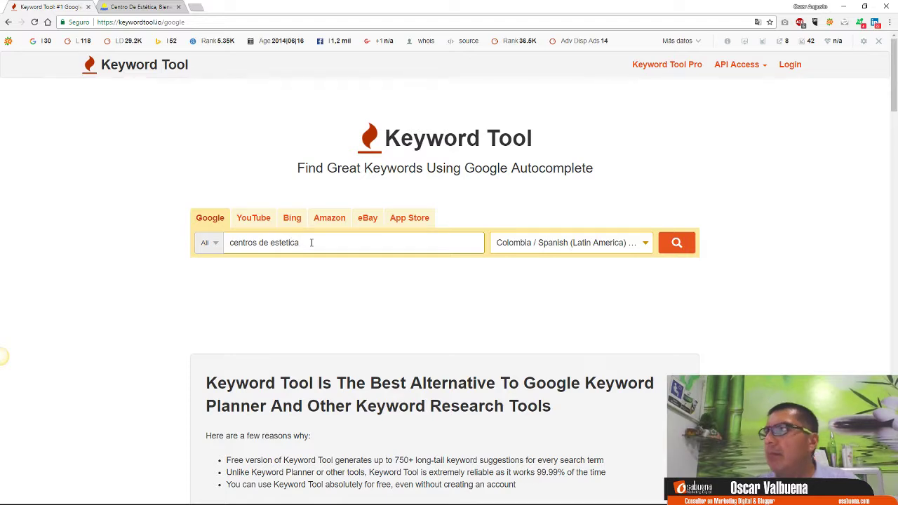
pyautogui.click(538, 253)
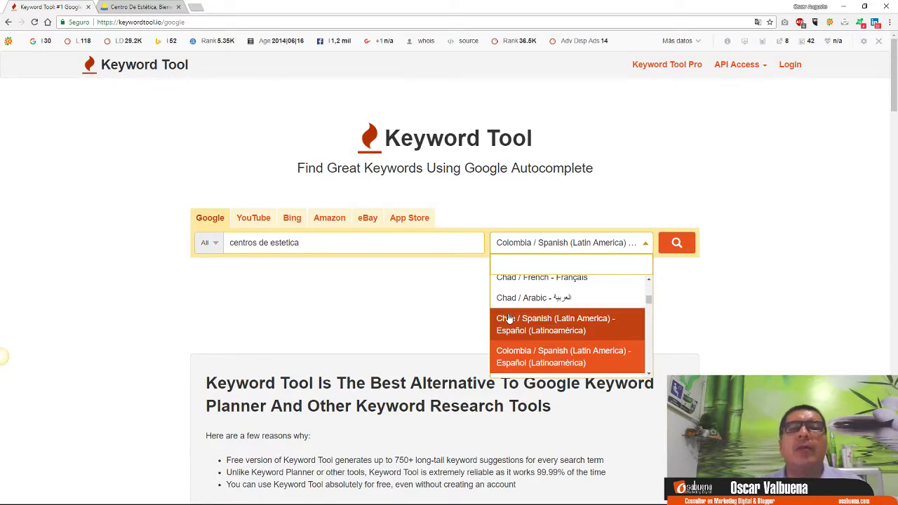
pyautogui.click(184, 137)
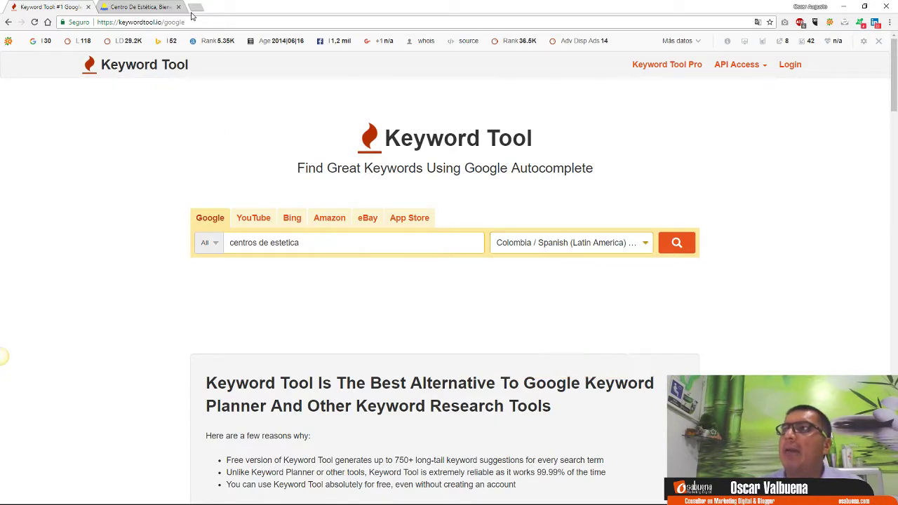
pyautogui.click(196, 7)
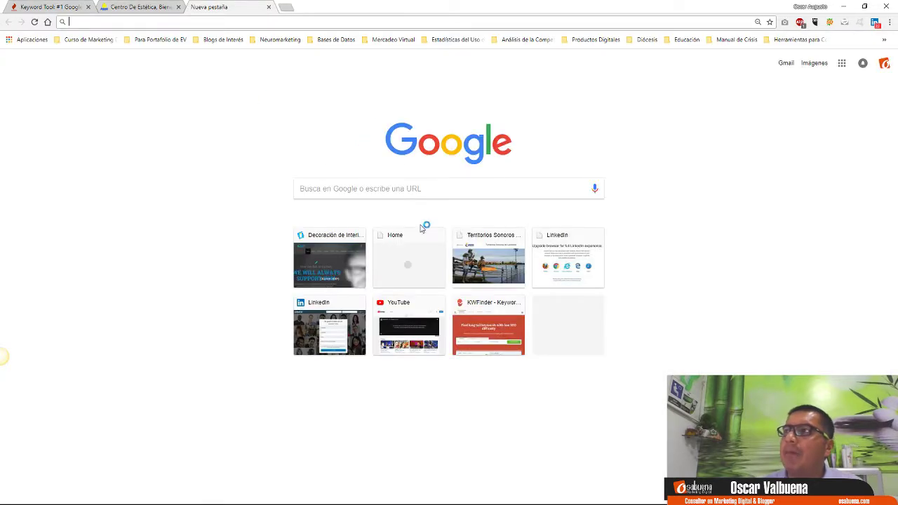
pyautogui.click(345, 189)
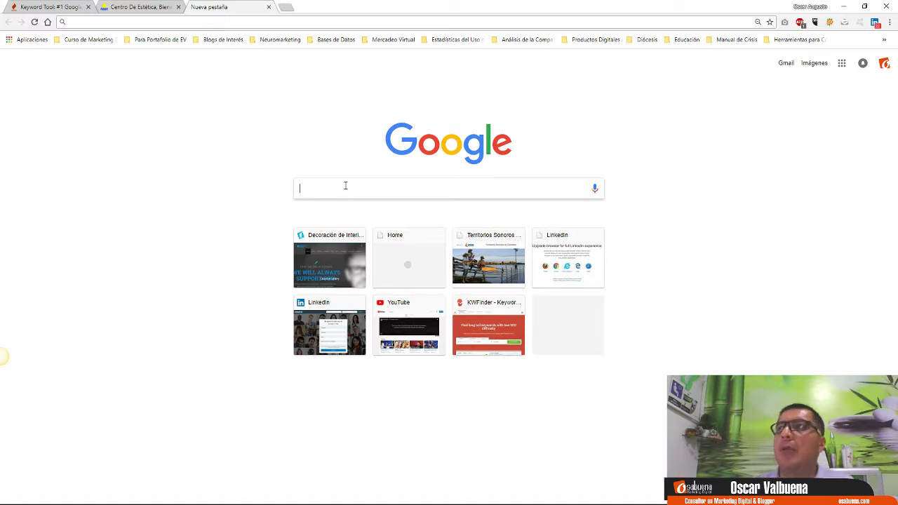
pyautogui.click(269, 8)
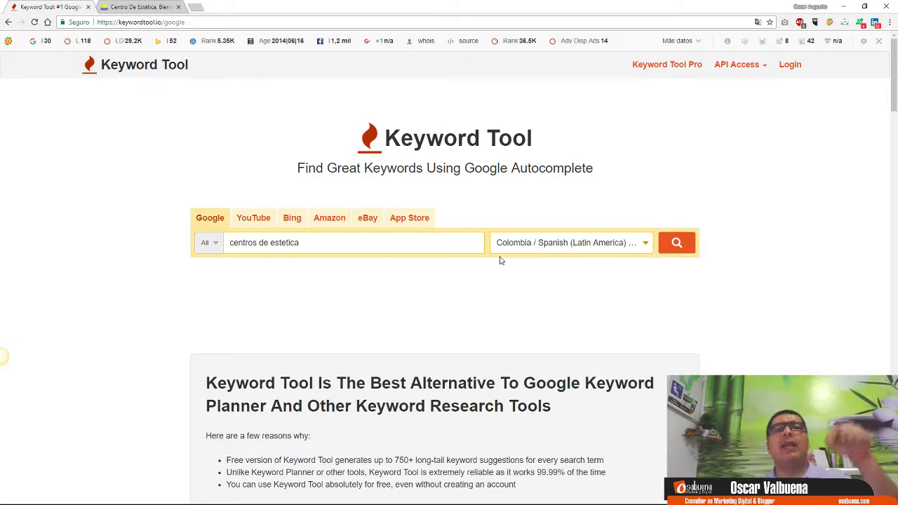
# Step: Run the 'centros de estetica' keyword search, highlight the number of unique keywords, and look through the suggestion list
pyautogui.click(682, 244)
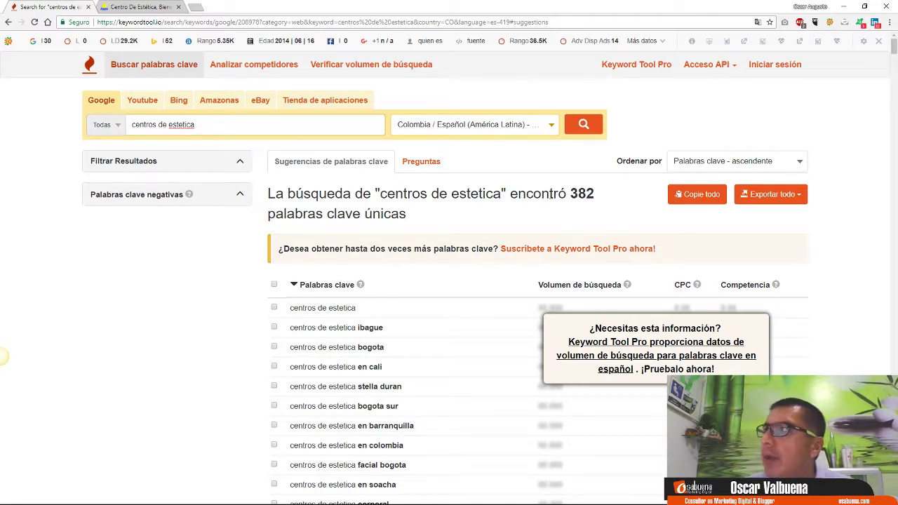
pyautogui.doubleClick(581, 194)
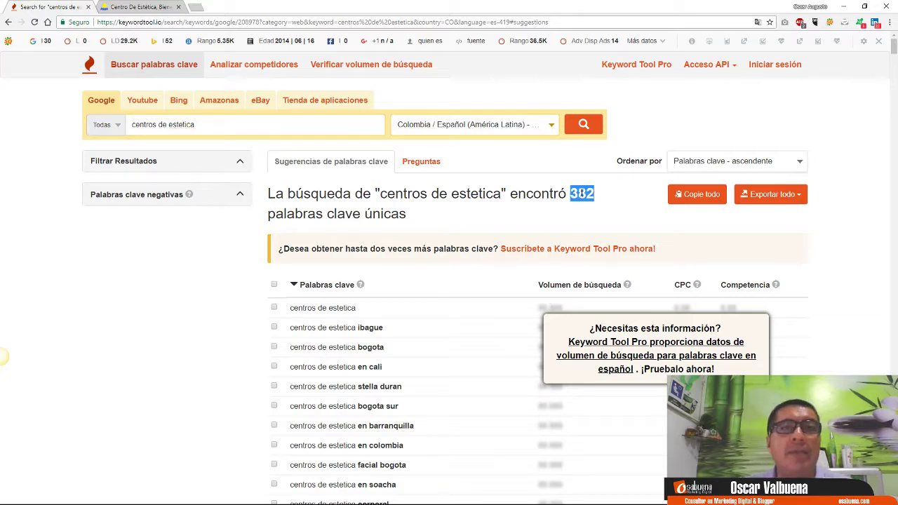
pyautogui.click(436, 277)
pyautogui.scroll(-3, 436, 279)
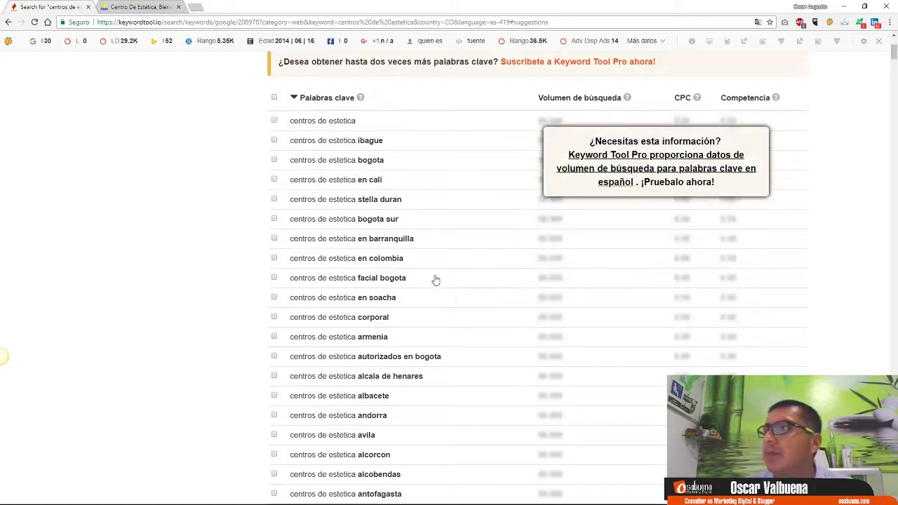
pyautogui.scroll(-1, 436, 279)
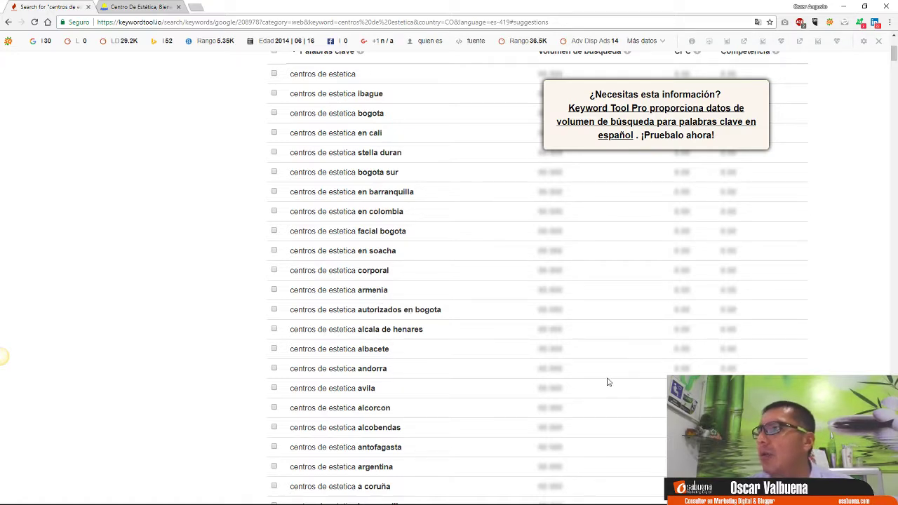
pyautogui.scroll(-6, 607, 377)
pyautogui.scroll(3, 585, 364)
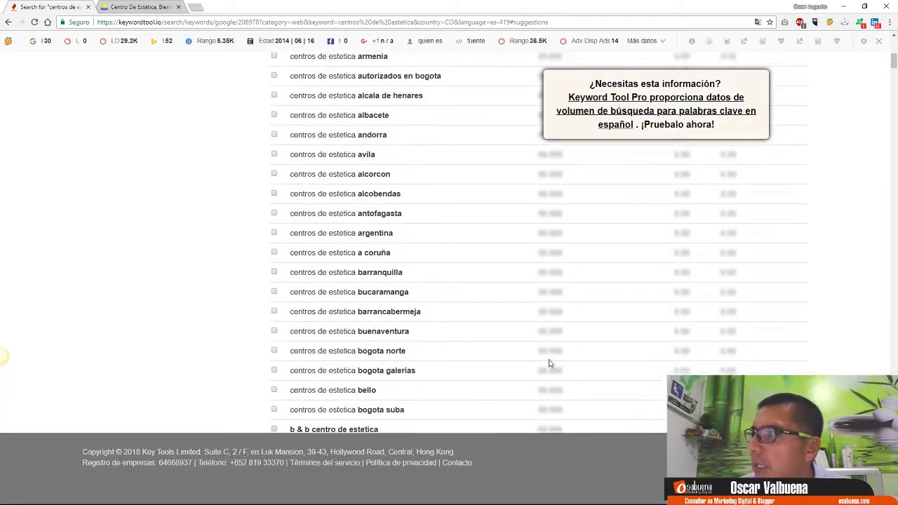
pyautogui.scroll(2, 550, 363)
pyautogui.scroll(3, 512, 357)
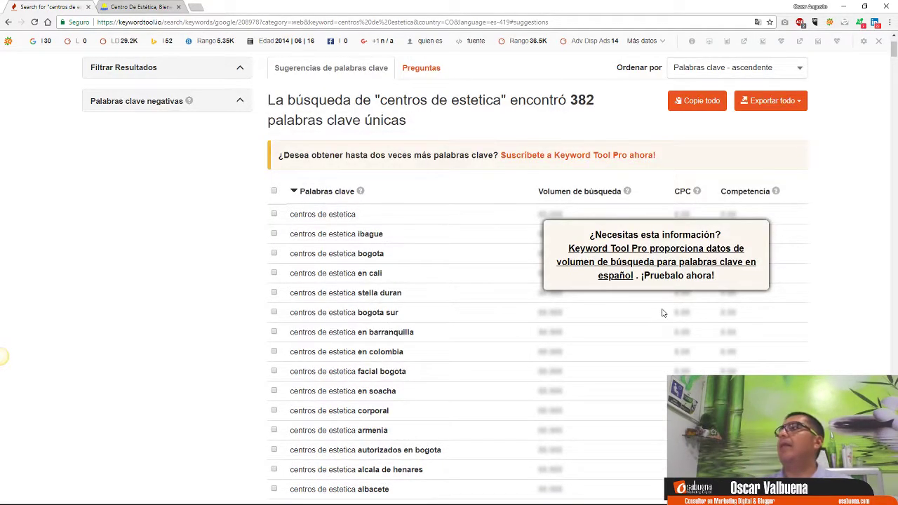
pyautogui.scroll(-1, 661, 312)
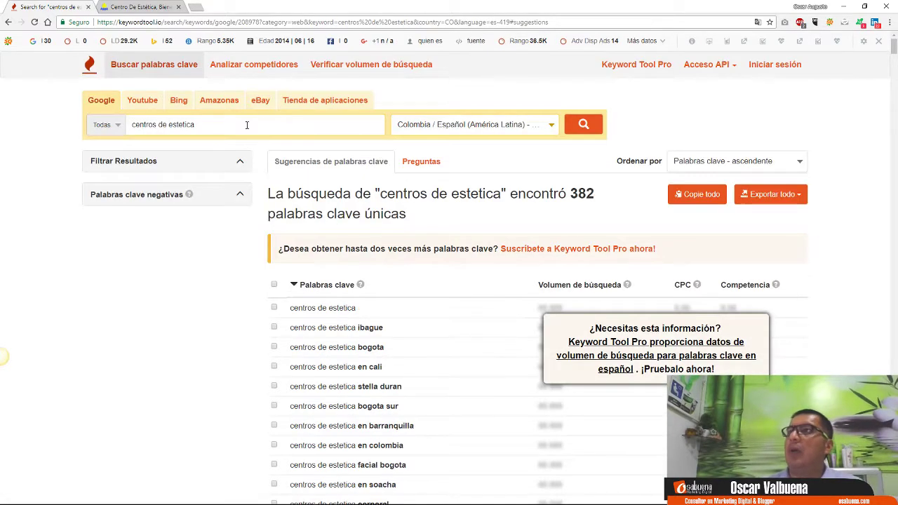
# Step: Replace the keyword with 'microdermoabracion' and search for its suggestions
pyautogui.moveTo(246, 120); pyautogui.dragTo(68, 127)
pyautogui.write('m')
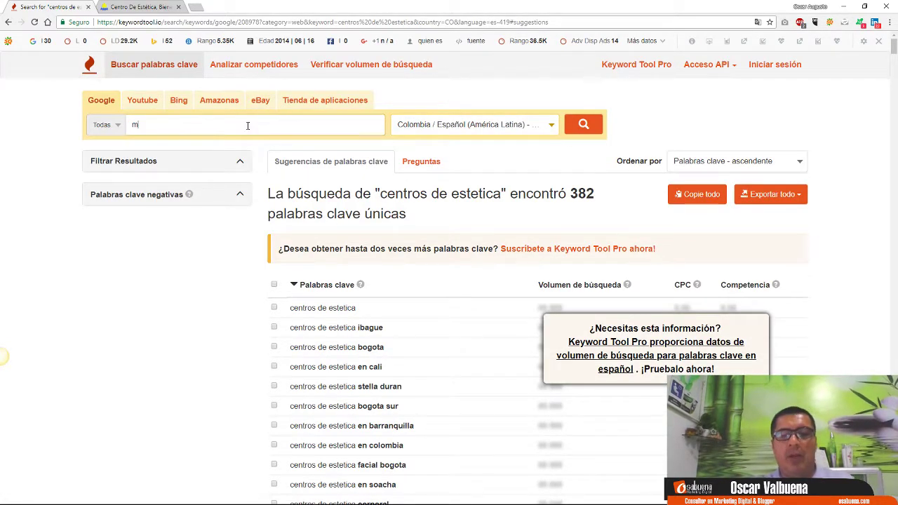
pyautogui.write('icrodermoabracion')
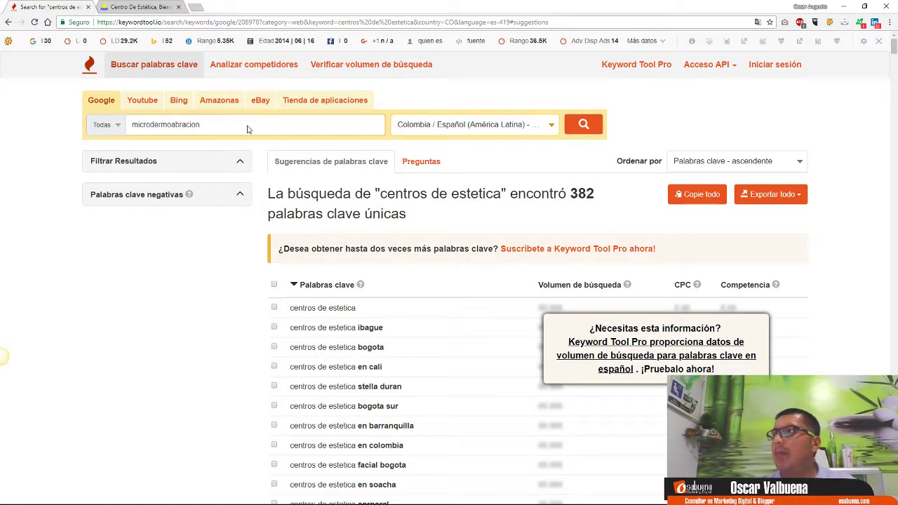
pyautogui.press('Return')
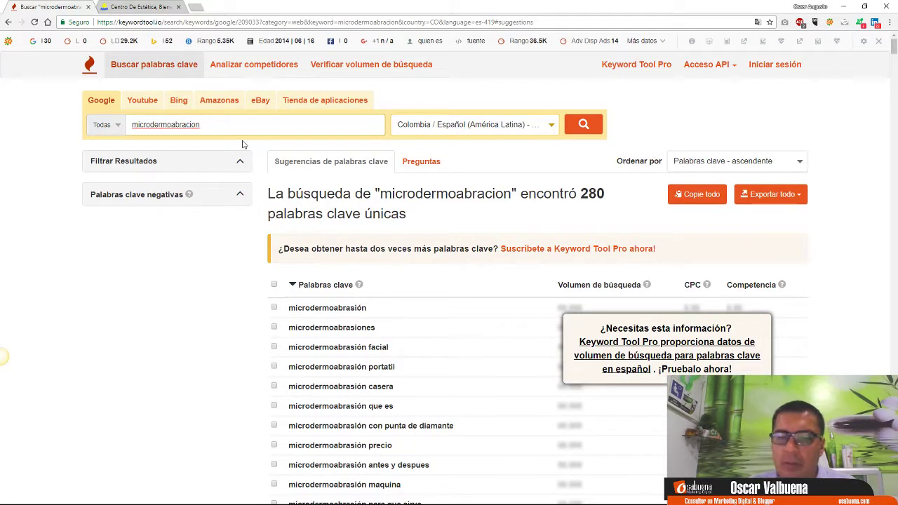
# Step: Correct the keyword's spelling to 'microdermoabrasion', run the search again and view its suggestions
pyautogui.press('BackSpace')
pyautogui.press('Return')
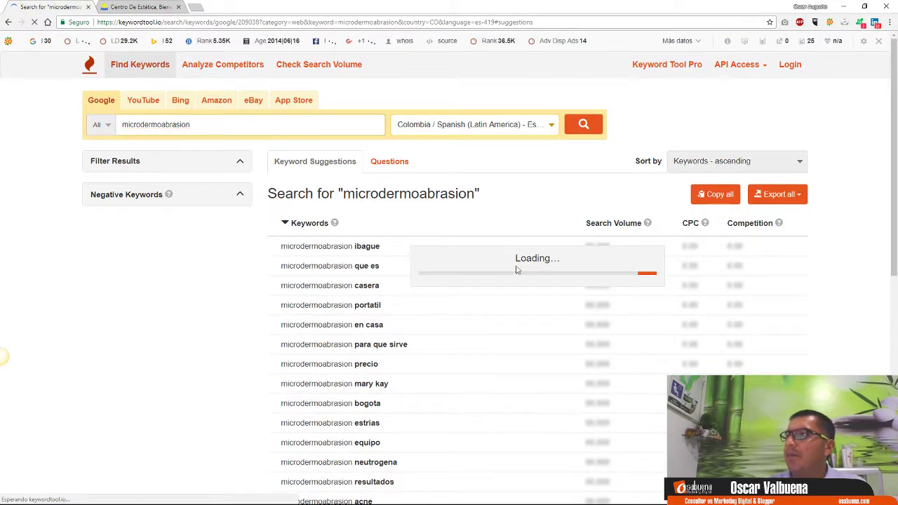
pyautogui.scroll(-1, 582, 347)
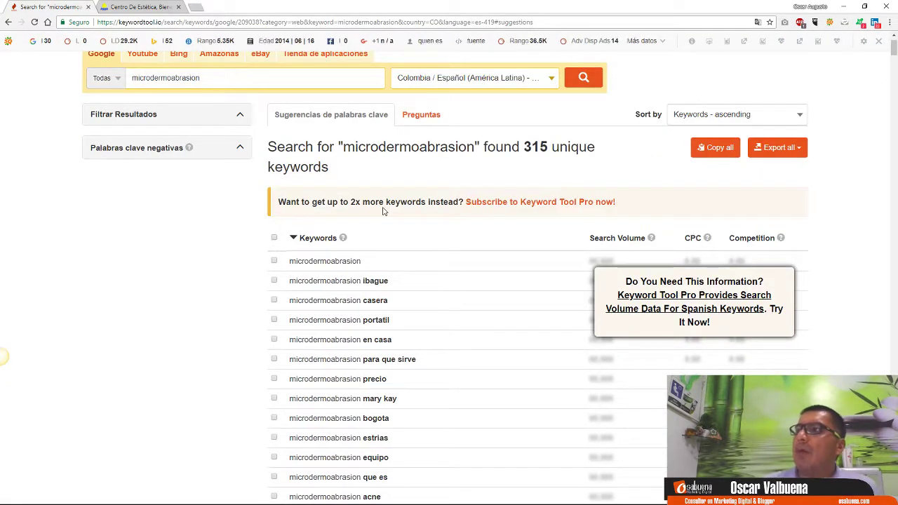
pyautogui.scroll(-1, 477, 355)
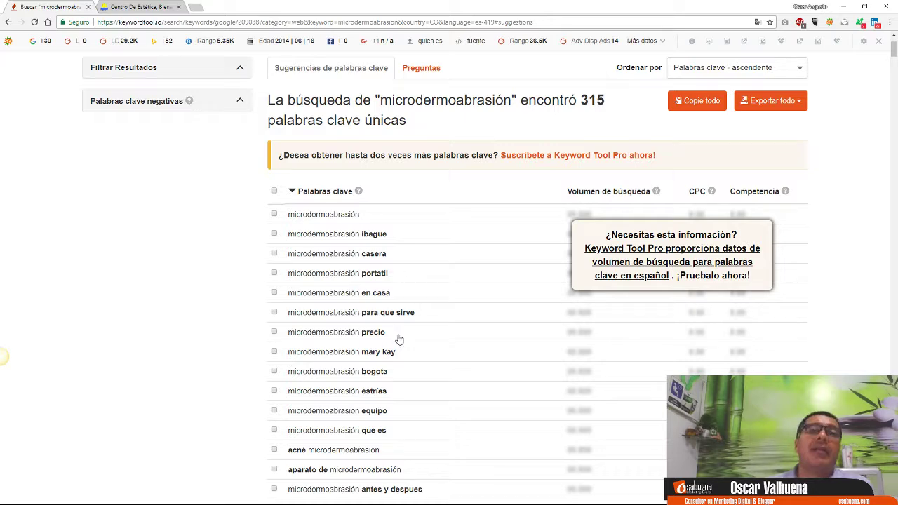
# Step: Copy the suggested keyword 'microdermoabrasión bogota' and search Google for it in a new browser tab
pyautogui.scroll(-2, 440, 364)
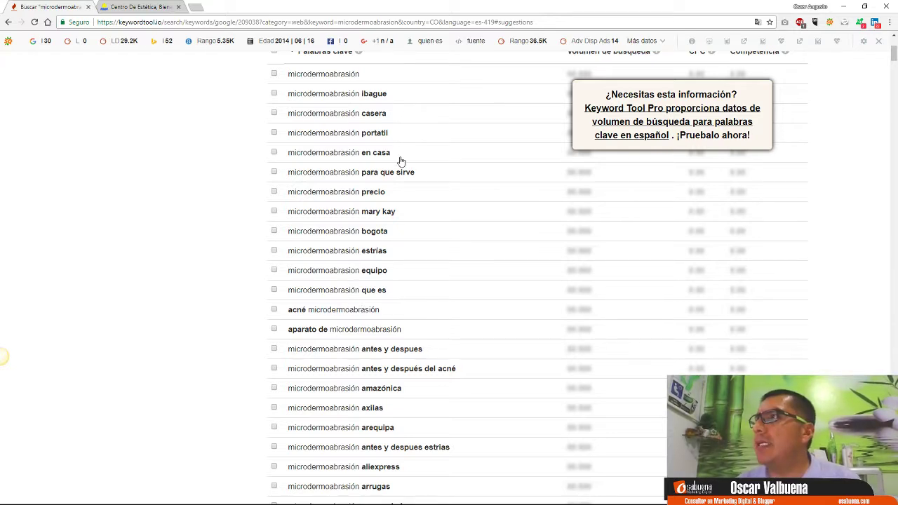
pyautogui.moveTo(401, 237); pyautogui.dragTo(274, 231)
pyautogui.hotkey('ctrl', 'c')
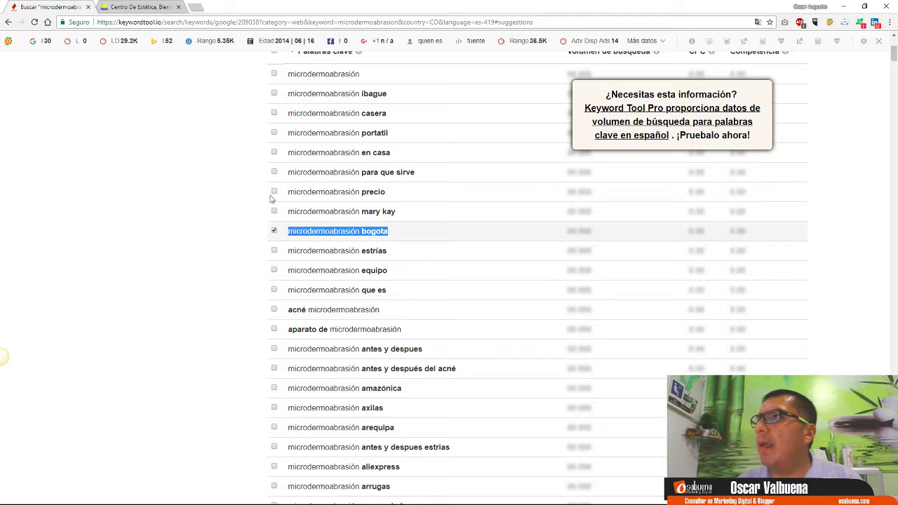
pyautogui.click(197, 7)
pyautogui.rightClick(211, 22)
pyautogui.click(247, 78)
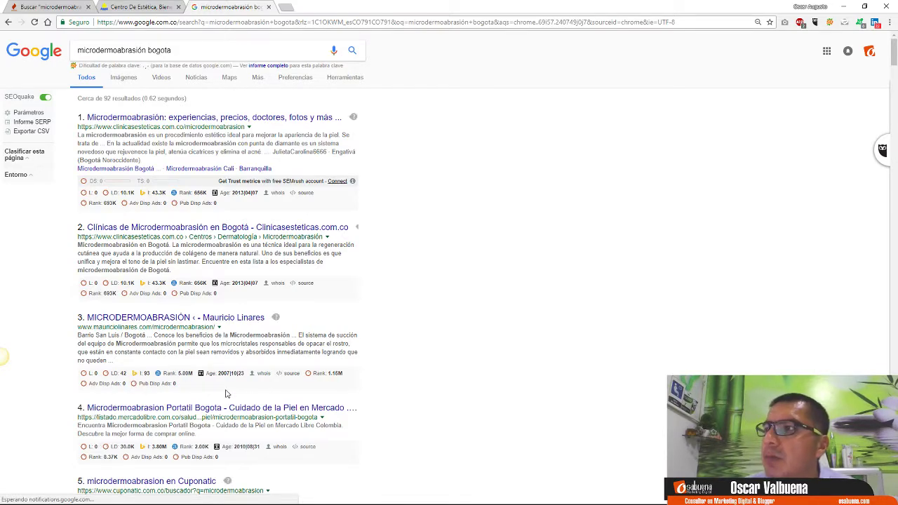
# Step: Examine which sites rank on the first page of Google results for 'microdermoabrasión bogota'
pyautogui.scroll(-2, 148, 294)
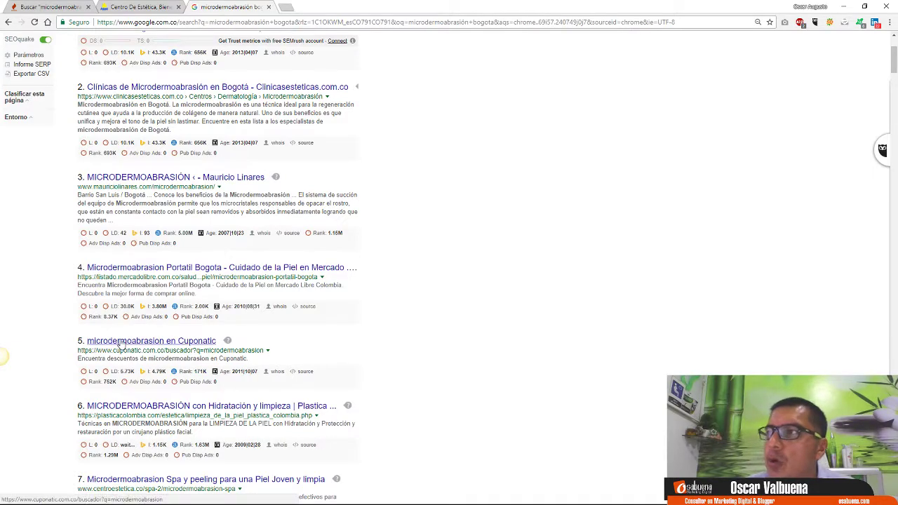
pyautogui.scroll(-1, 452, 421)
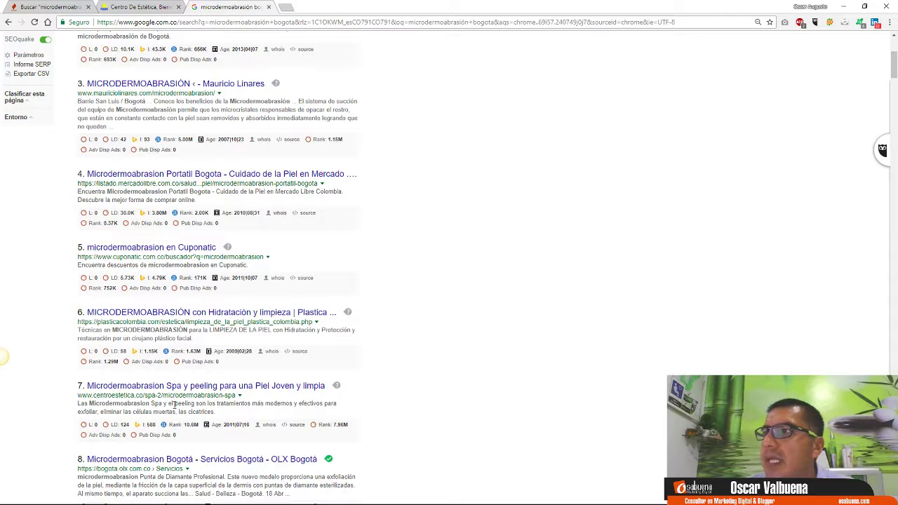
pyautogui.scroll(-1, 149, 455)
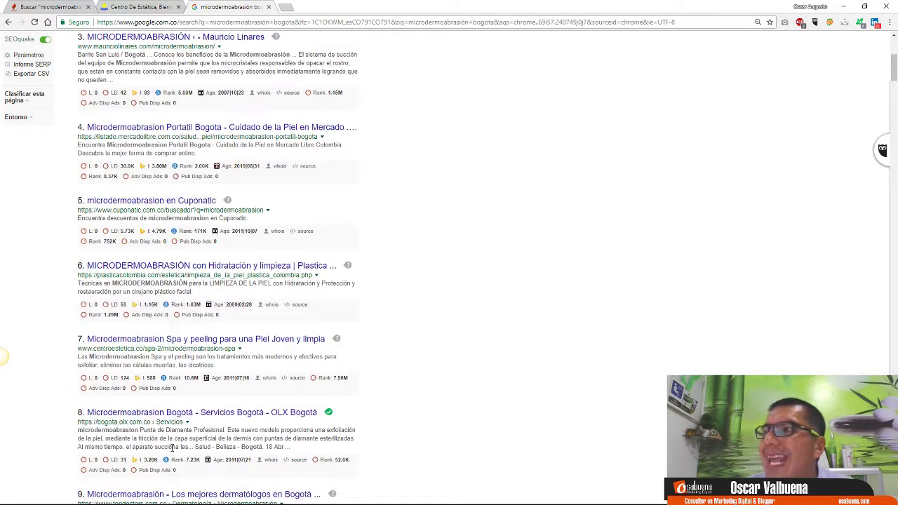
pyautogui.scroll(-2, 172, 447)
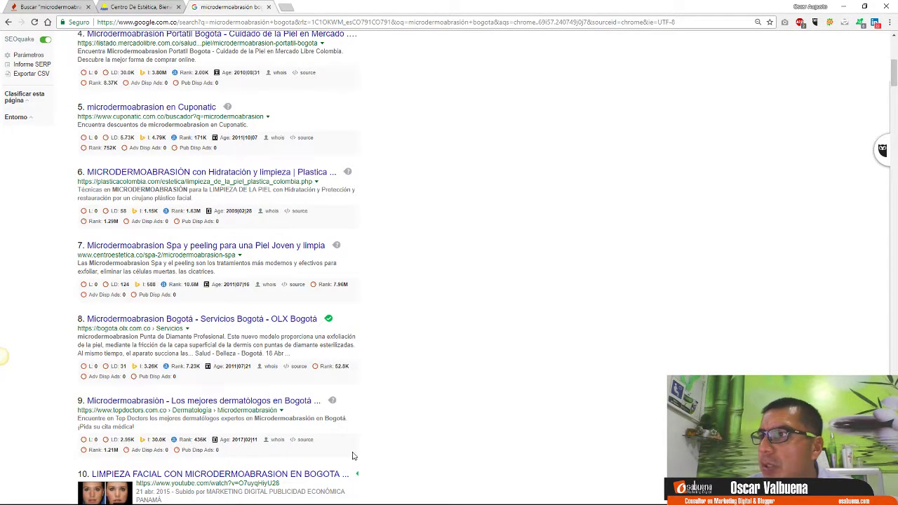
pyautogui.scroll(-3, 409, 427)
pyautogui.scroll(7, 486, 394)
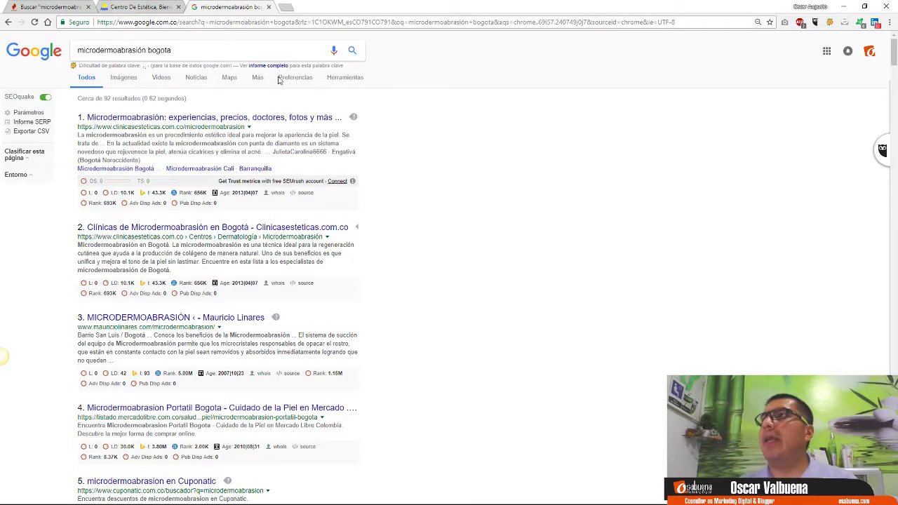
# Step: Load kwfinder.com in the browser tab that holds the Spa Mediterráneo website
pyautogui.click(140, 7)
pyautogui.click(157, 22)
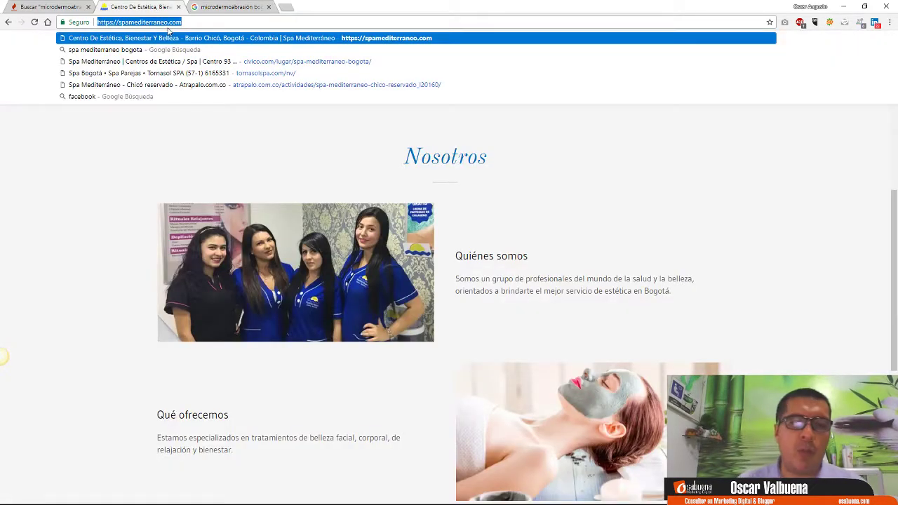
pyautogui.write('kwfi')
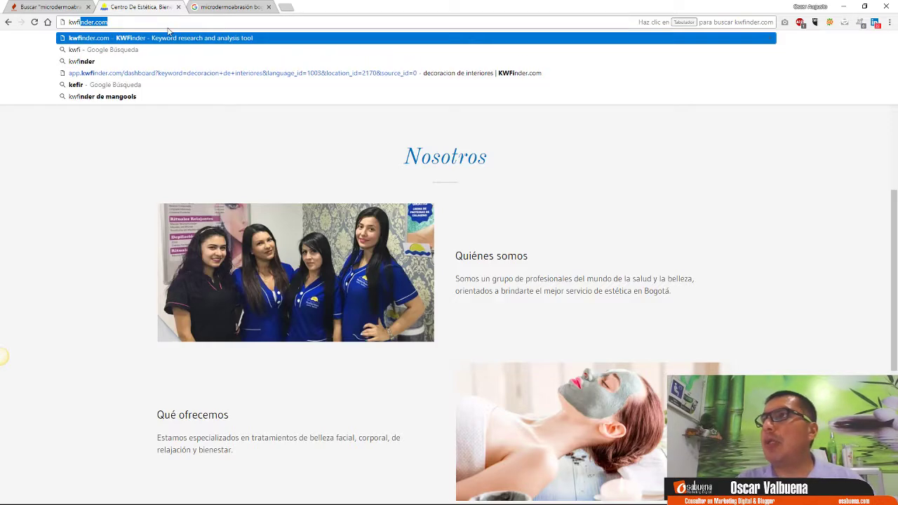
pyautogui.press('Return')
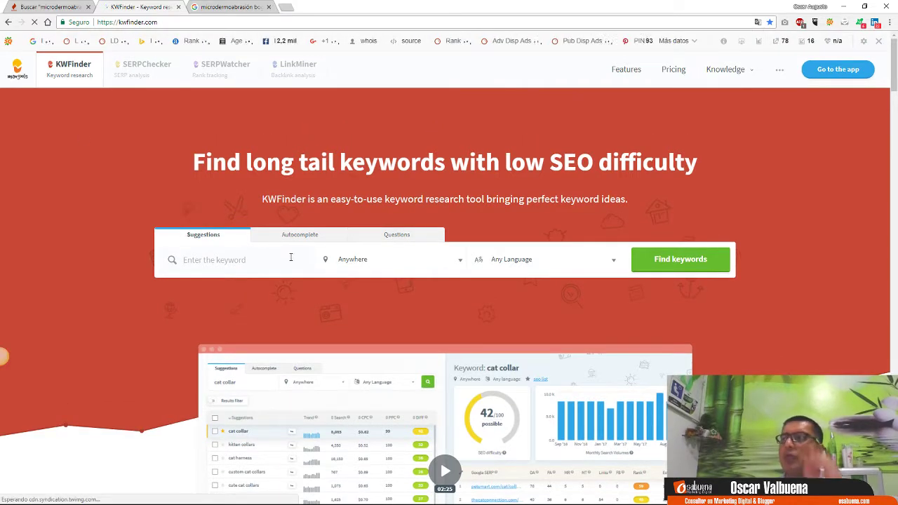
# Step: Paste 'microdermoabrasión bogota' as the KWFinder keyword and switch the search type to Questions
pyautogui.click(274, 261)
pyautogui.hotkey('ctrl', 'v')
pyautogui.click(373, 261)
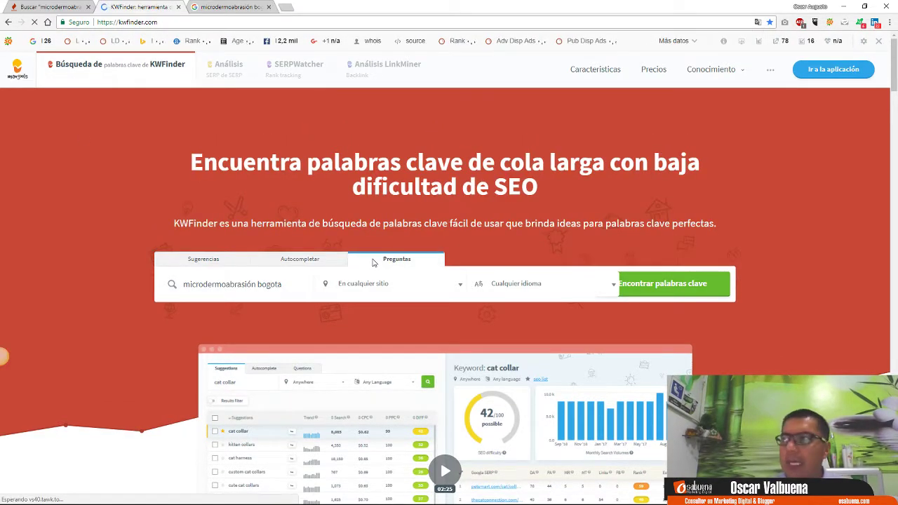
# Step: Show the KWFinder page in its original language and set the search location to Colombia
pyautogui.click(757, 22)
pyautogui.click(691, 66)
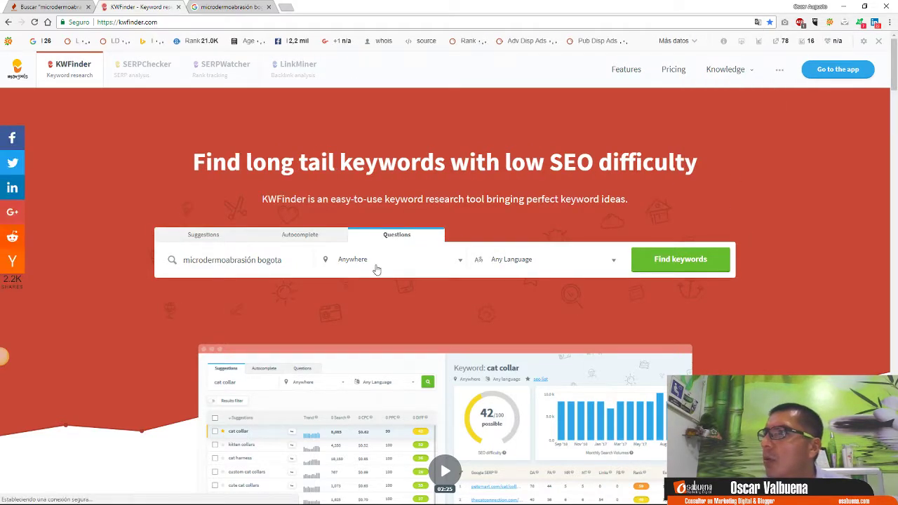
pyautogui.click(382, 266)
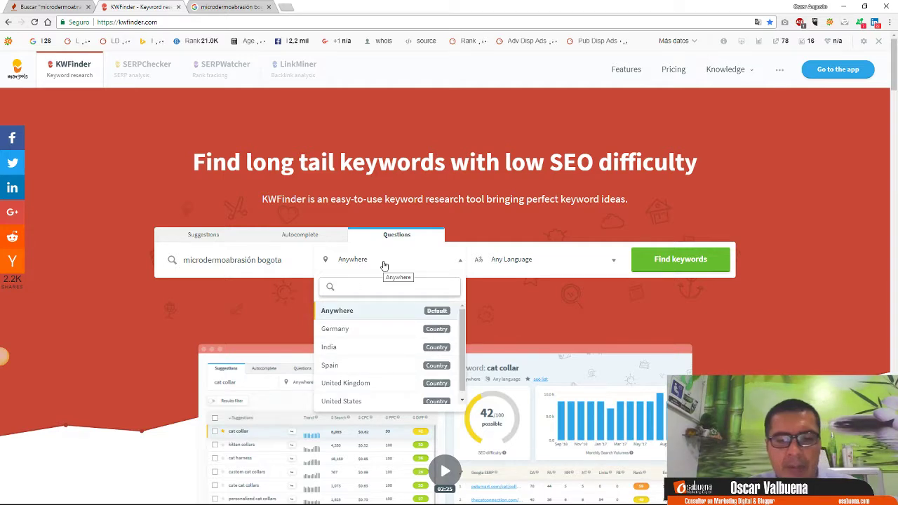
pyautogui.write('col')
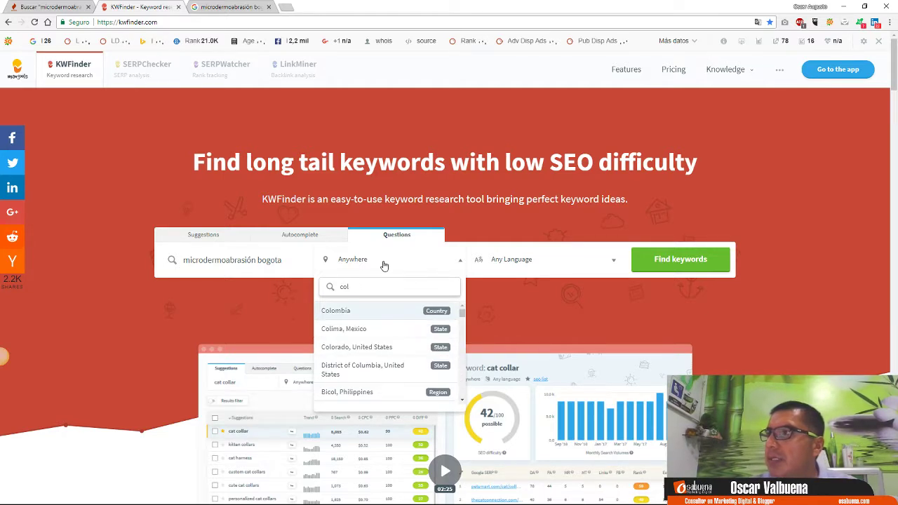
pyautogui.click(382, 314)
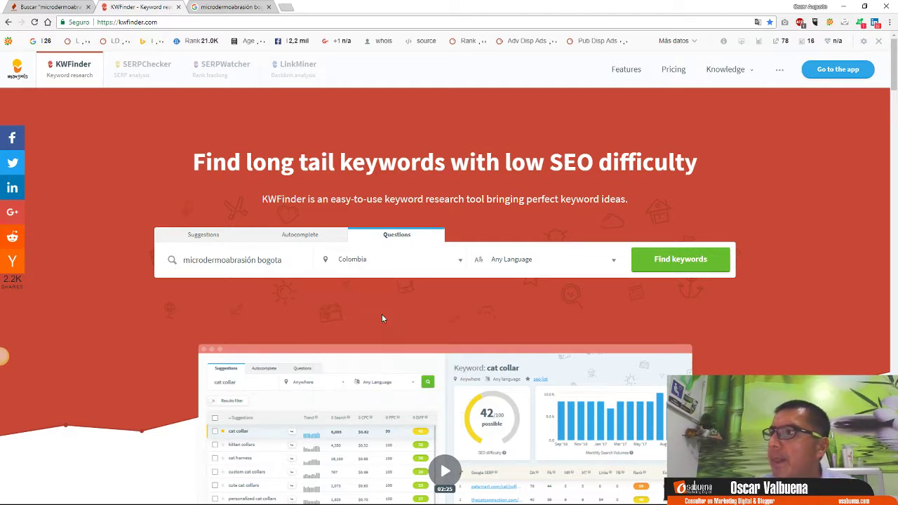
# Step: Set the search language to Spanish and find keywords for 'microdermoabrasión bogota'
pyautogui.click(554, 265)
pyautogui.write('sp')
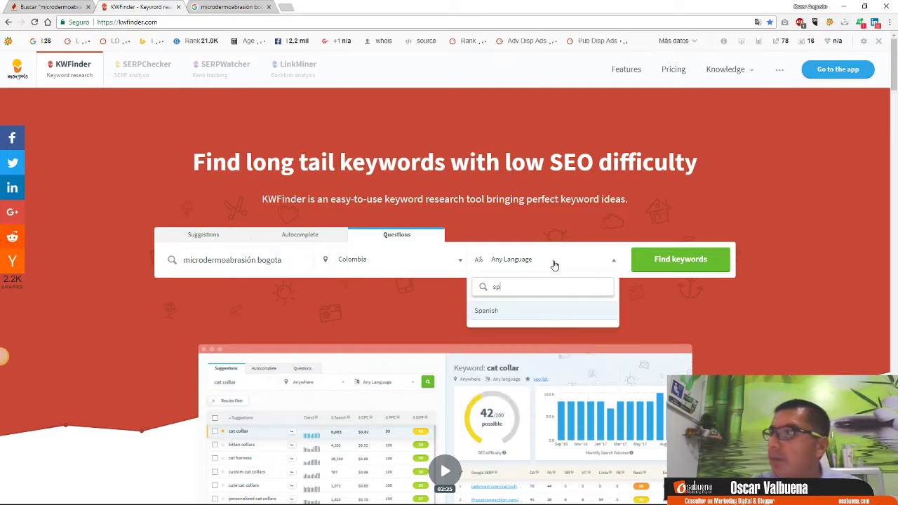
pyautogui.write('an')
pyautogui.click(554, 311)
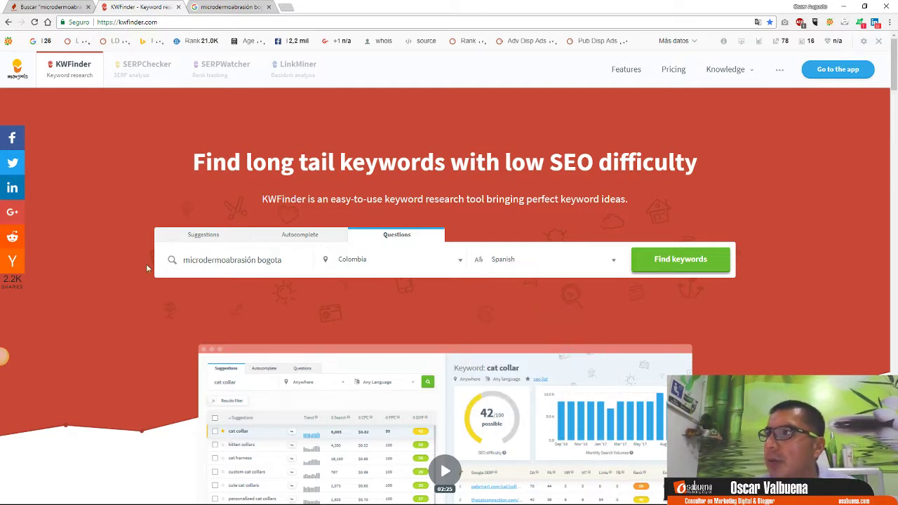
pyautogui.click(672, 261)
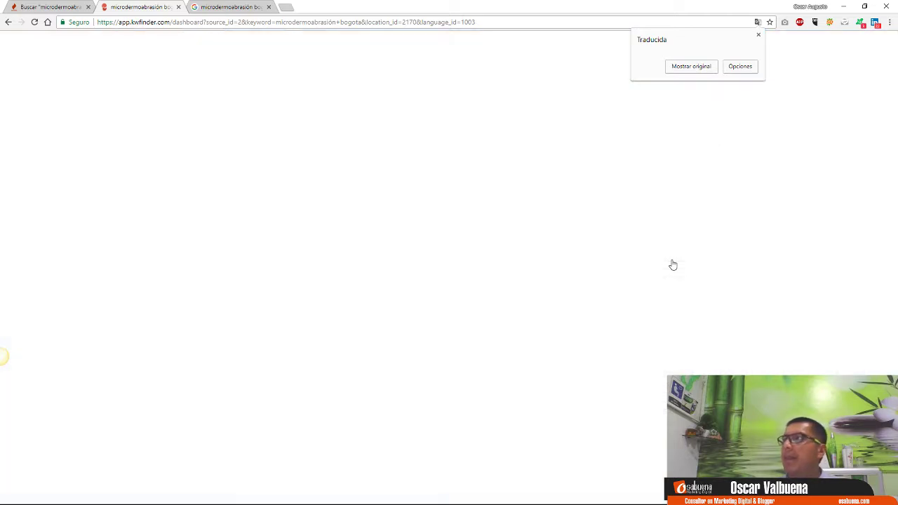
# Step: Restore the blank KWFinder results page to its original language and reload it
pyautogui.click(758, 35)
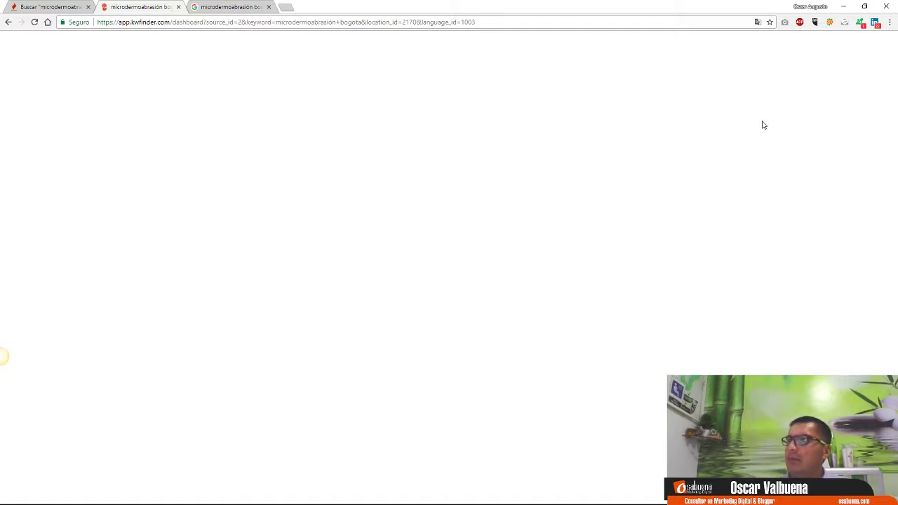
pyautogui.click(757, 23)
pyautogui.click(712, 66)
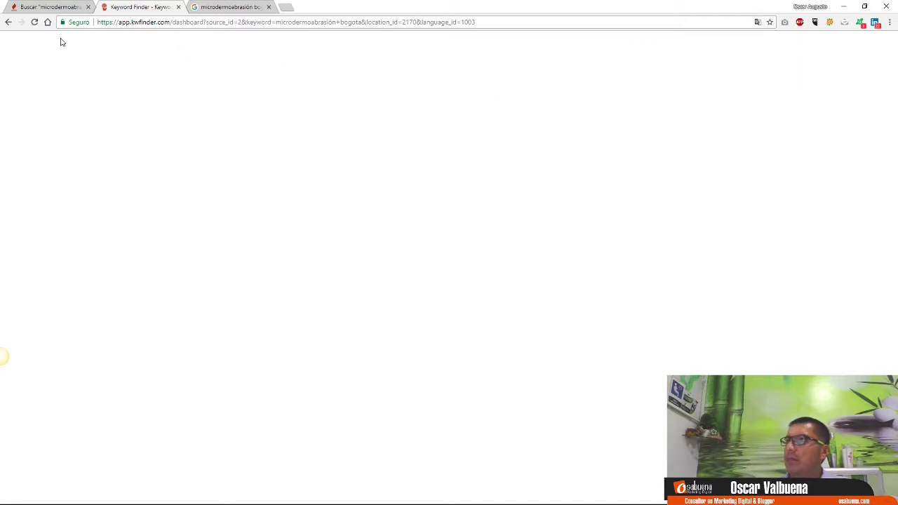
pyautogui.click(35, 21)
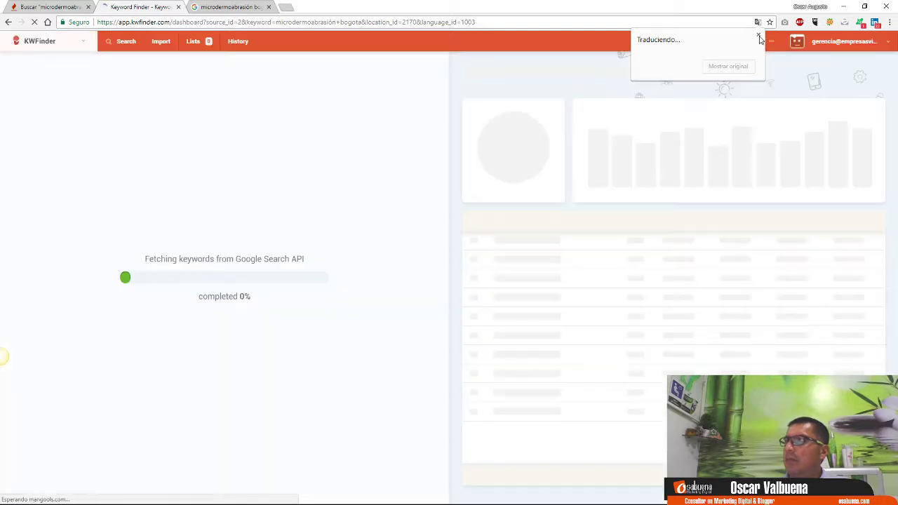
# Step: Stop the browser from translating the KWFinder dashboard through the translation options
pyautogui.click(759, 36)
pyautogui.click(704, 66)
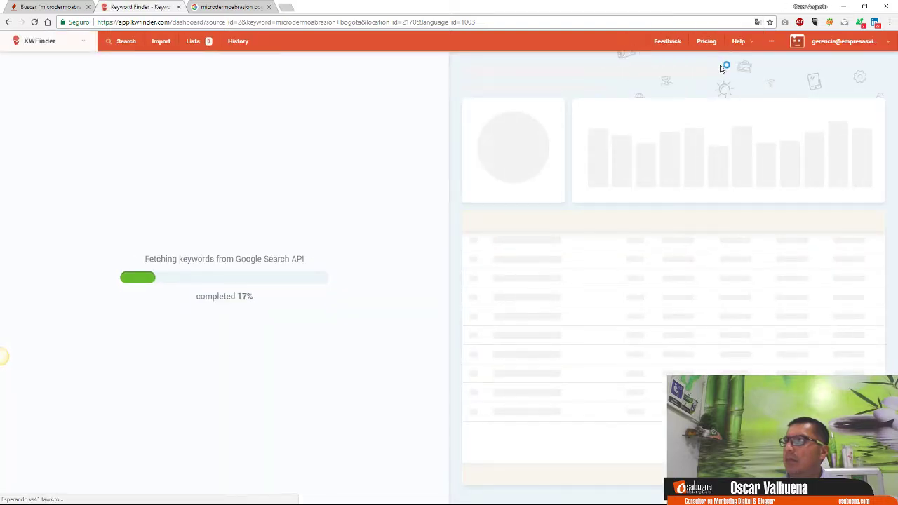
pyautogui.click(757, 22)
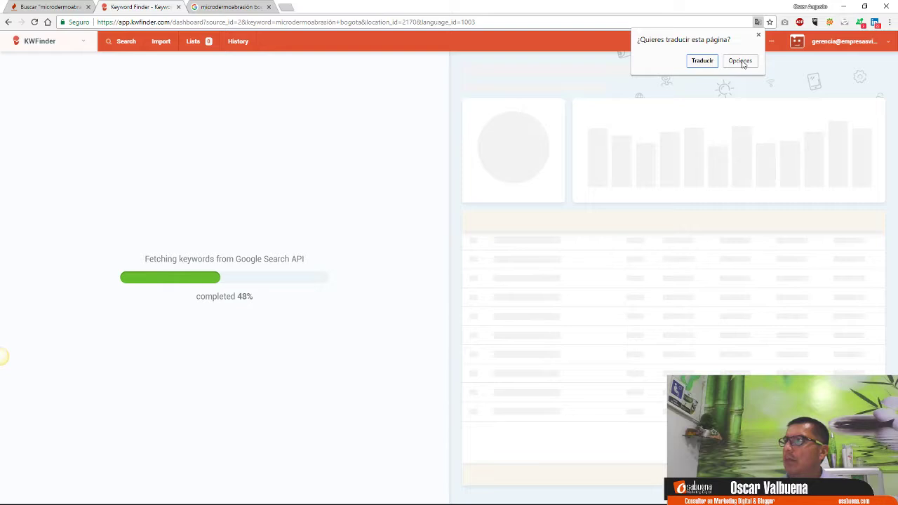
pyautogui.click(742, 62)
pyautogui.click(736, 86)
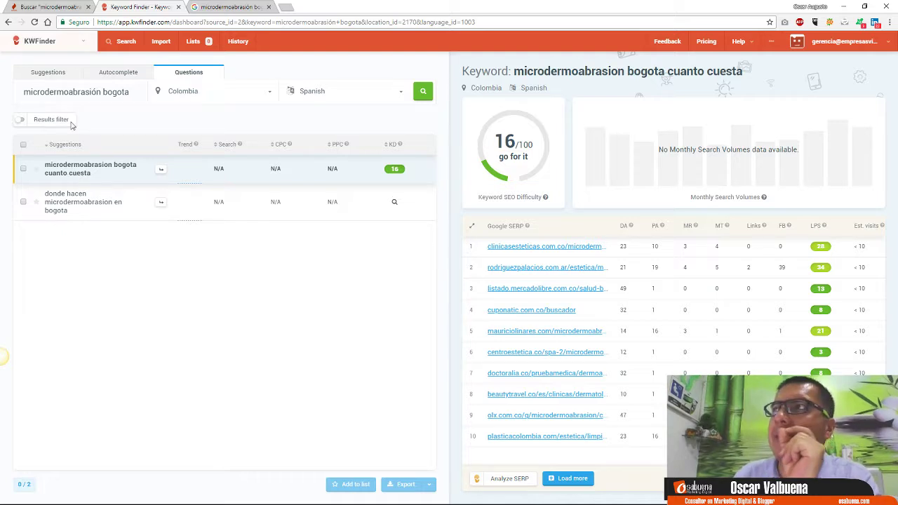
# Step: Search KWFinder for questions about 'centro de estetica' and look through the list of suggested questions
pyautogui.tripleClick(130, 94)
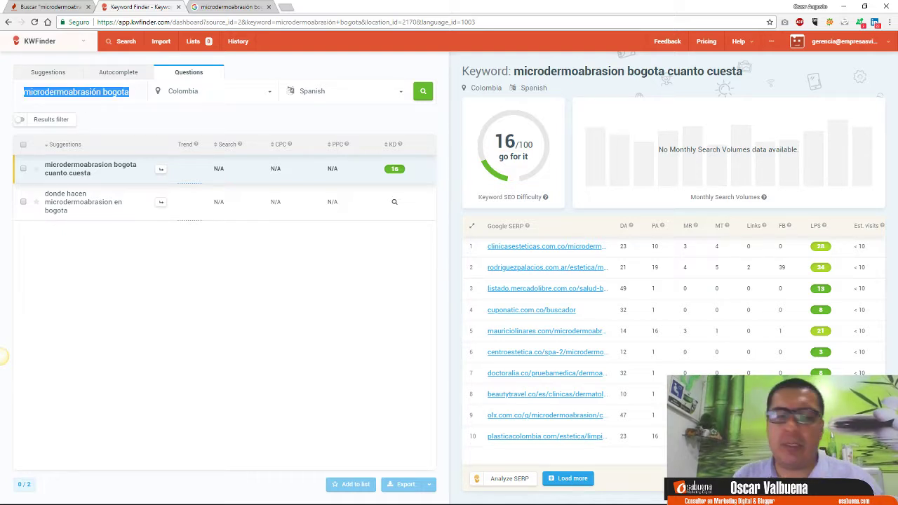
pyautogui.write('centr')
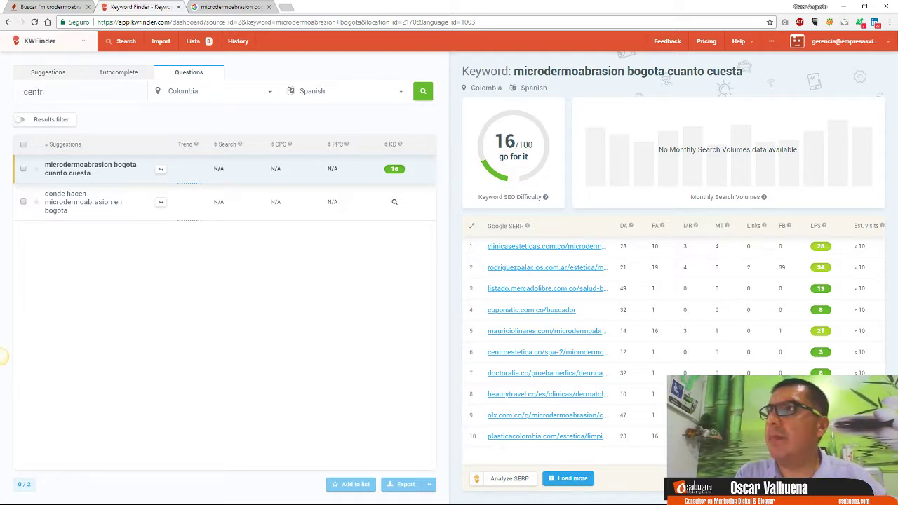
pyautogui.write('e de estetica')
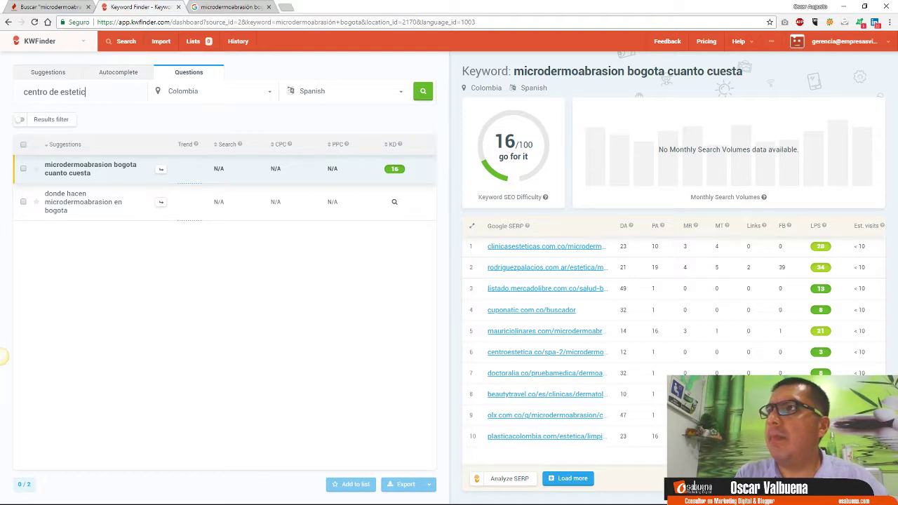
pyautogui.press('Return')
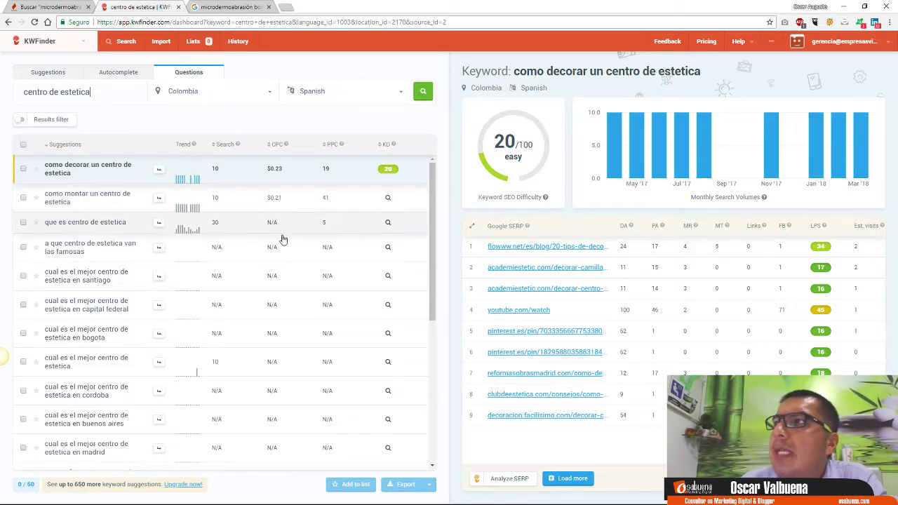
pyautogui.scroll(-6, 283, 232)
pyautogui.scroll(5, 284, 225)
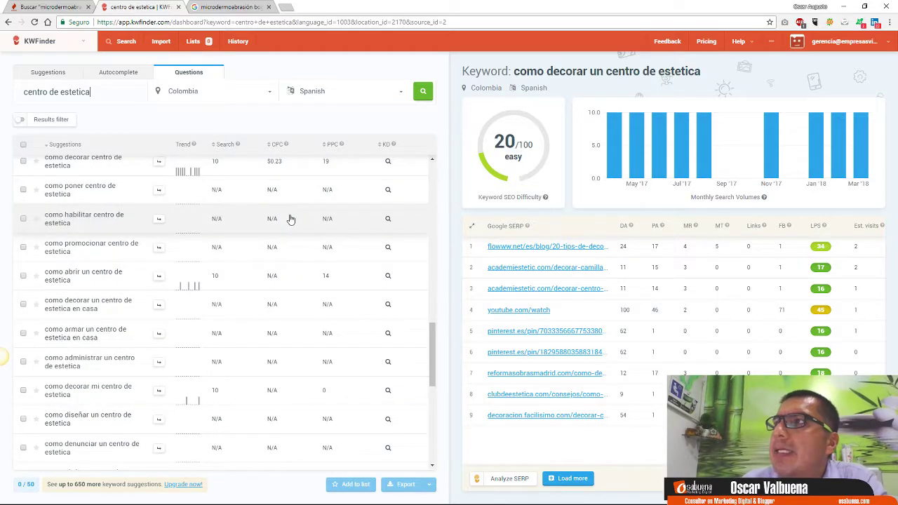
pyautogui.scroll(1, 289, 220)
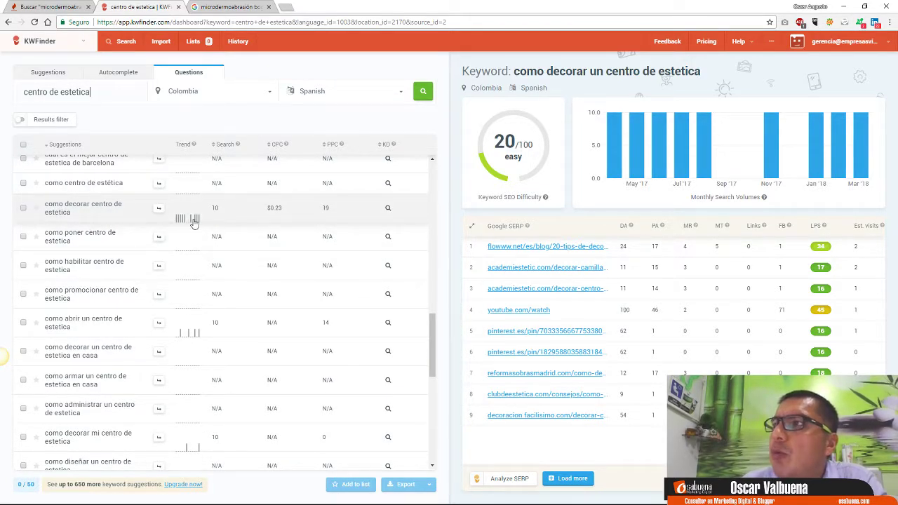
pyautogui.scroll(-2, 224, 337)
pyautogui.scroll(-2, 224, 336)
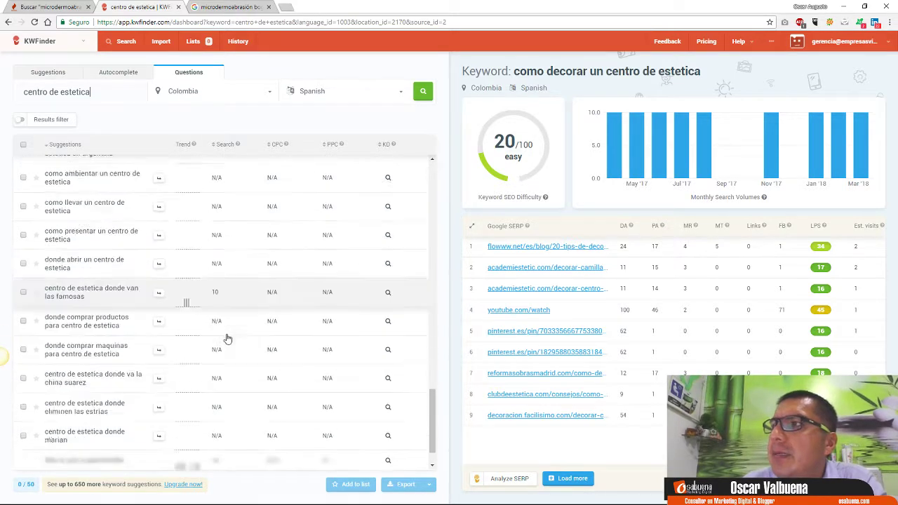
pyautogui.scroll(10, 232, 325)
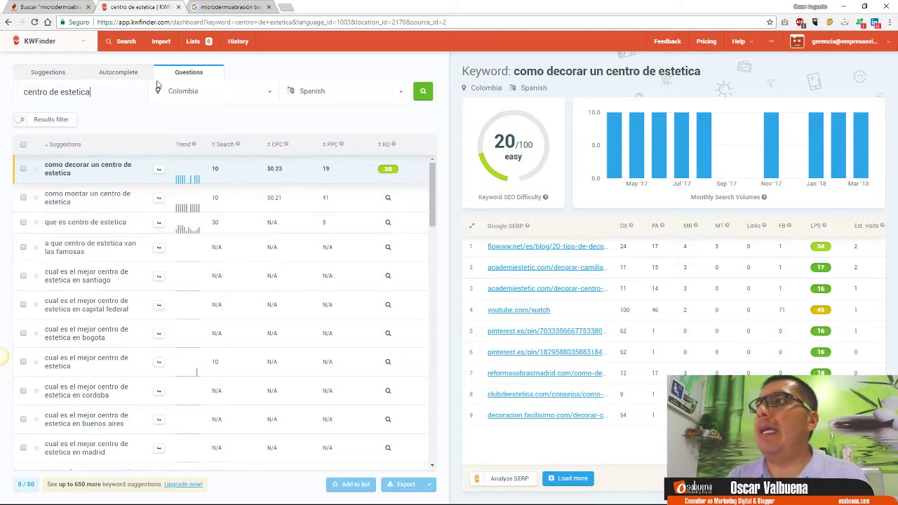
# Step: Search KWFinder for questions about 'trataiento facial' and look through the suggestions
pyautogui.tripleClick(104, 94)
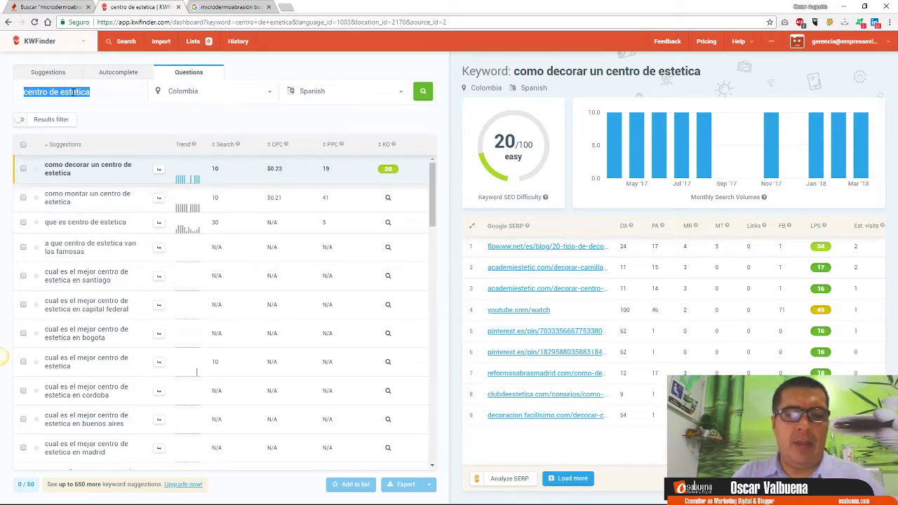
pyautogui.write('tratamento facial')
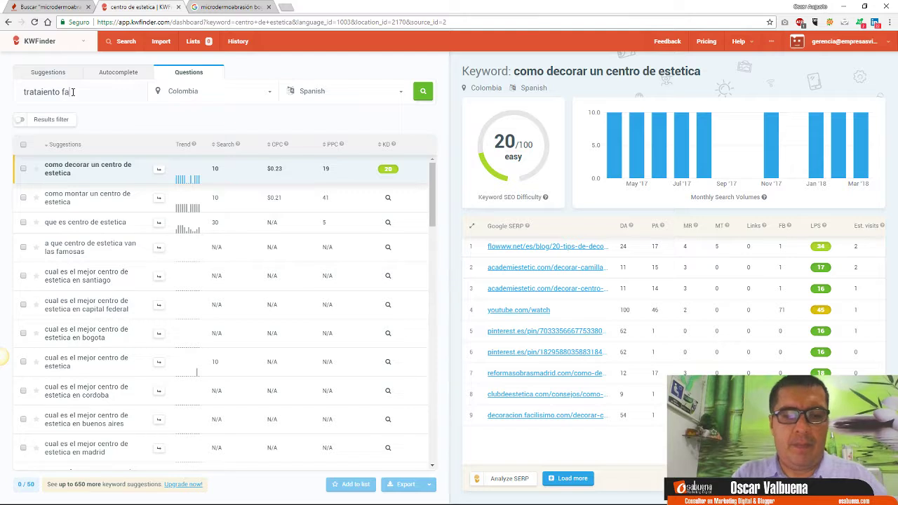
pyautogui.press('Return')
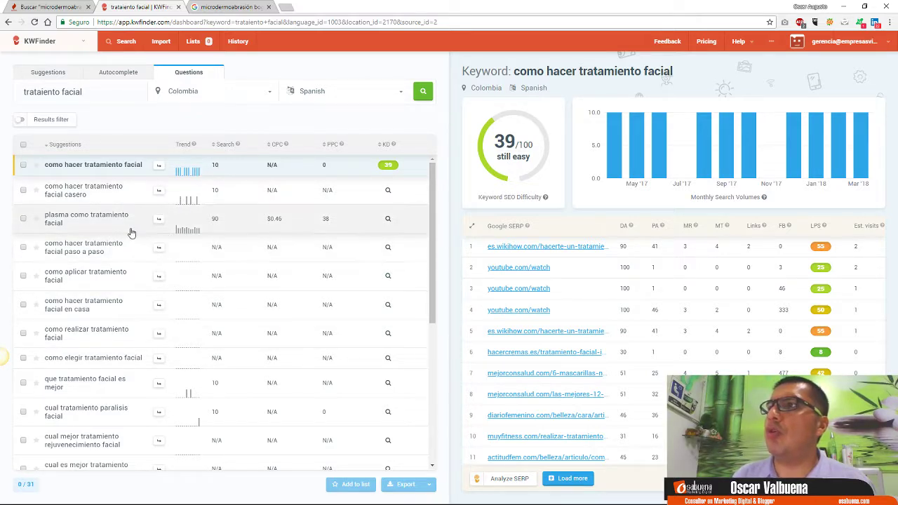
pyautogui.scroll(-3, 333, 337)
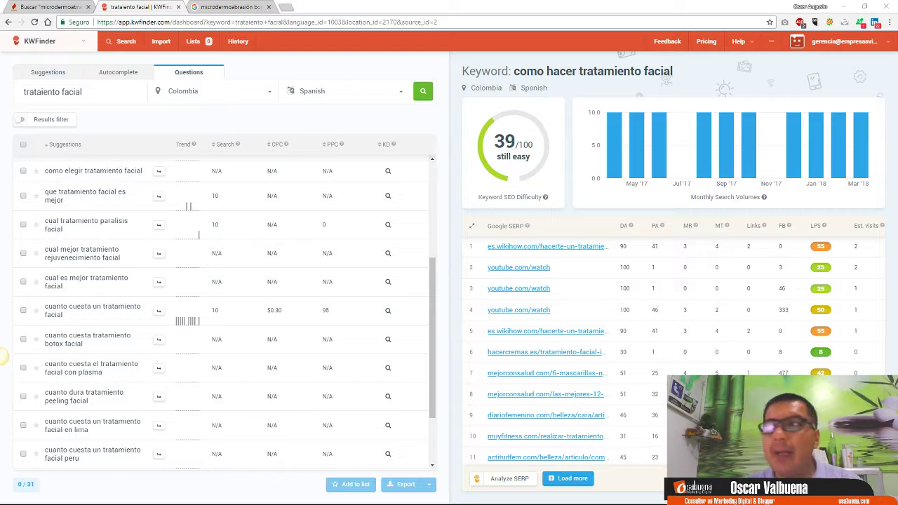
# Step: Load the copied address of Elena del Mar's Salud blog category in a new browser tab
pyautogui.click(285, 9)
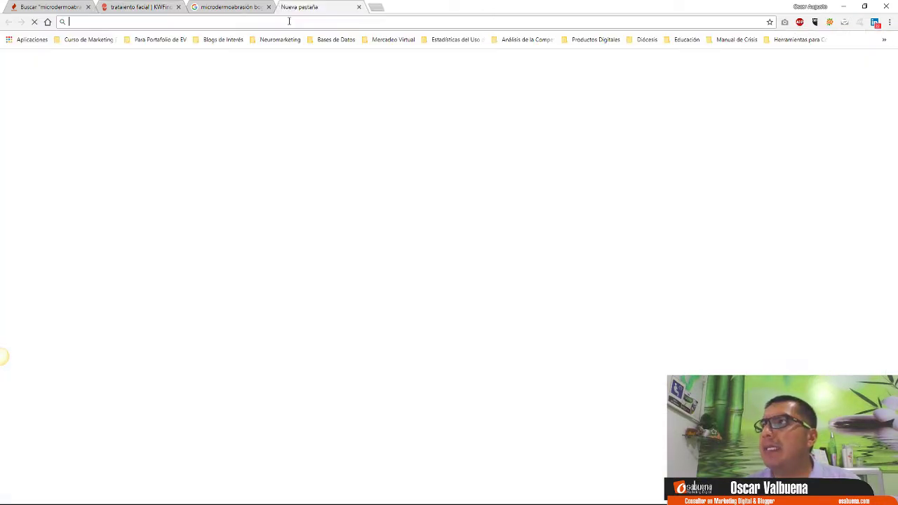
pyautogui.rightClick(289, 21)
pyautogui.click(329, 77)
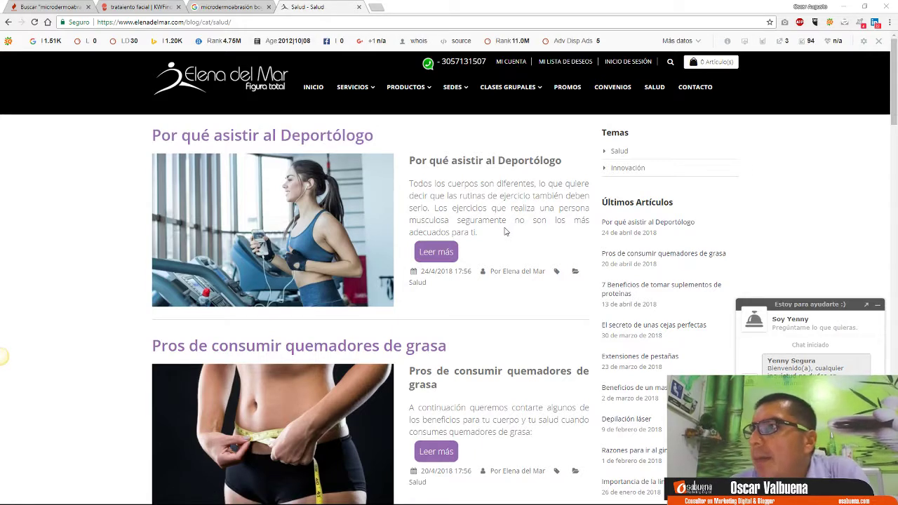
# Step: Examine the article titles and summaries on Elena del Mar's Salud blog, highlighting 'Pros de consumir quemadores de grasa'
pyautogui.scroll(-3, 247, 351)
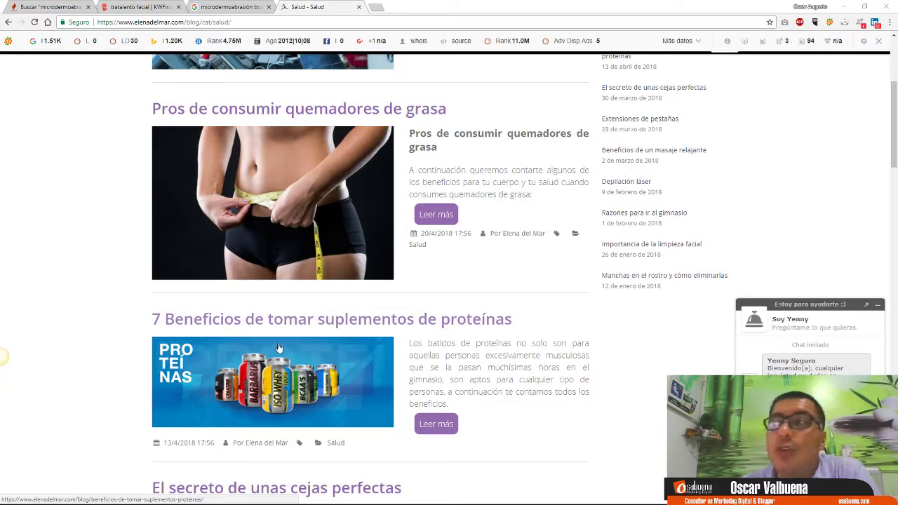
pyautogui.scroll(1, 392, 379)
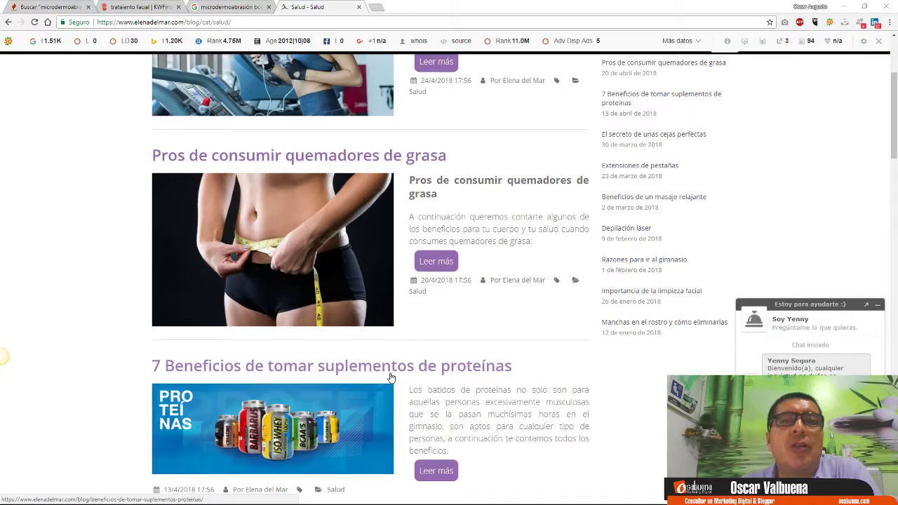
pyautogui.moveTo(474, 148); pyautogui.dragTo(150, 168)
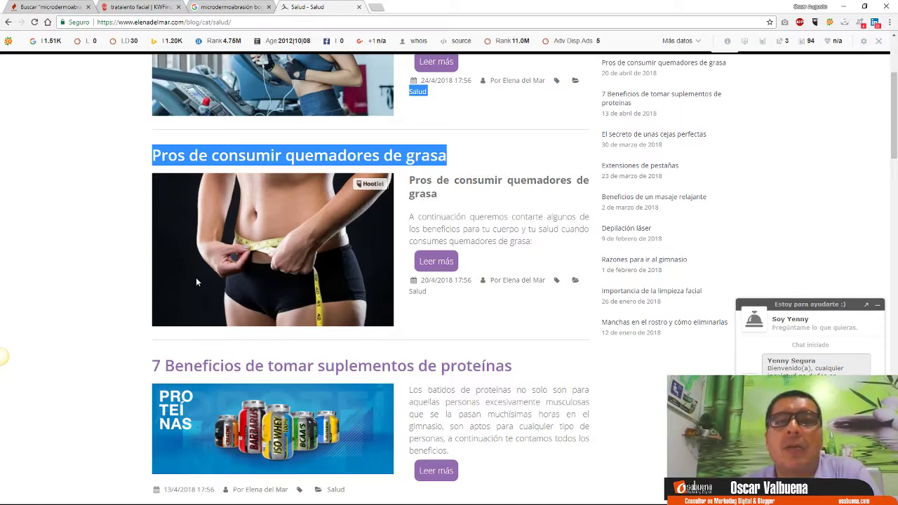
pyautogui.click(513, 262)
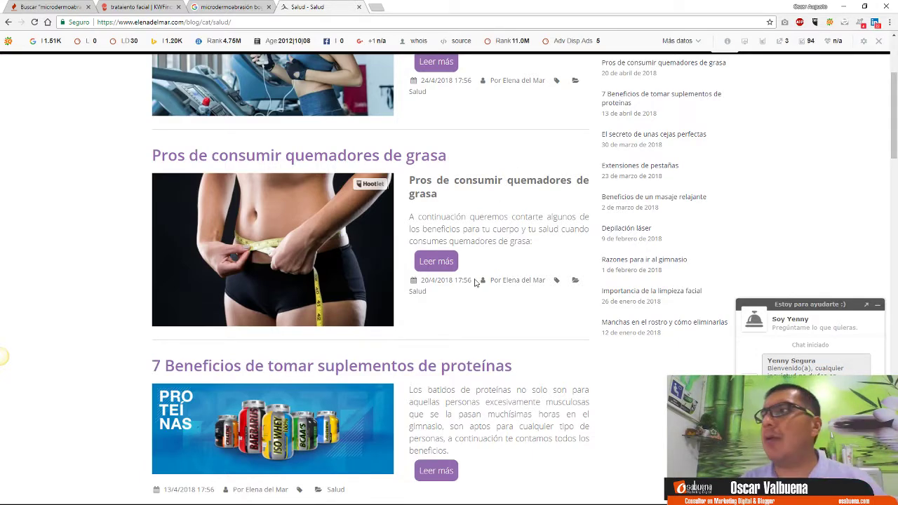
pyautogui.scroll(-6, 470, 302)
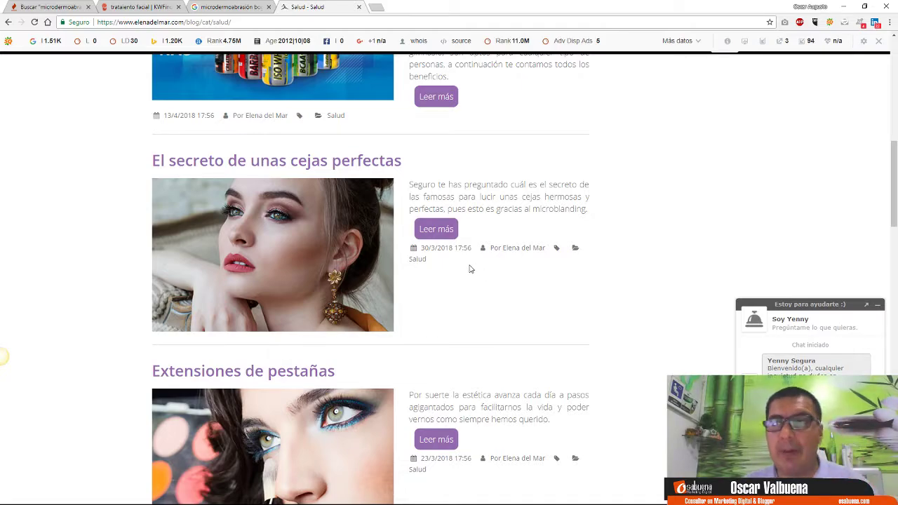
pyautogui.scroll(-3, 475, 297)
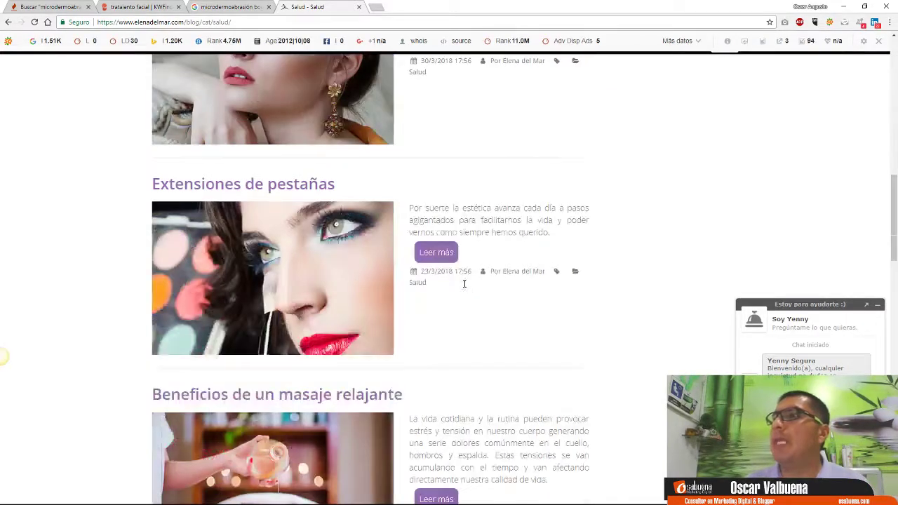
pyautogui.scroll(-4, 373, 305)
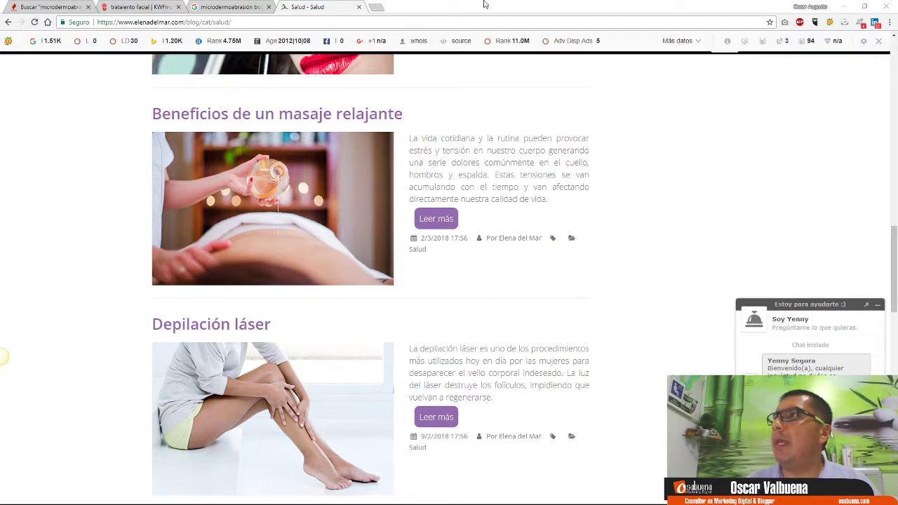
# Step: Load the copied addresses of Inláser's Promociones y Tips de Belleza page and Presenza's ácido hialurónico article in separate new tabs
pyautogui.click(377, 7)
pyautogui.rightClick(381, 22)
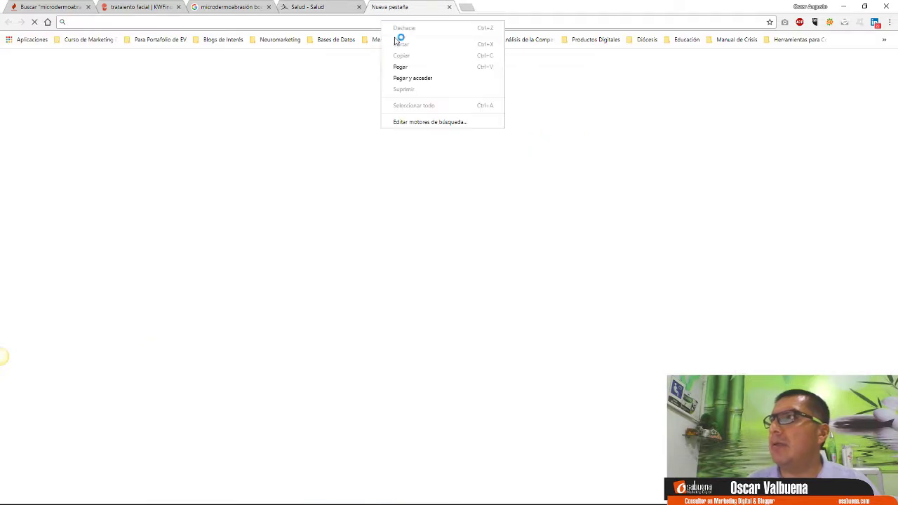
pyautogui.click(412, 78)
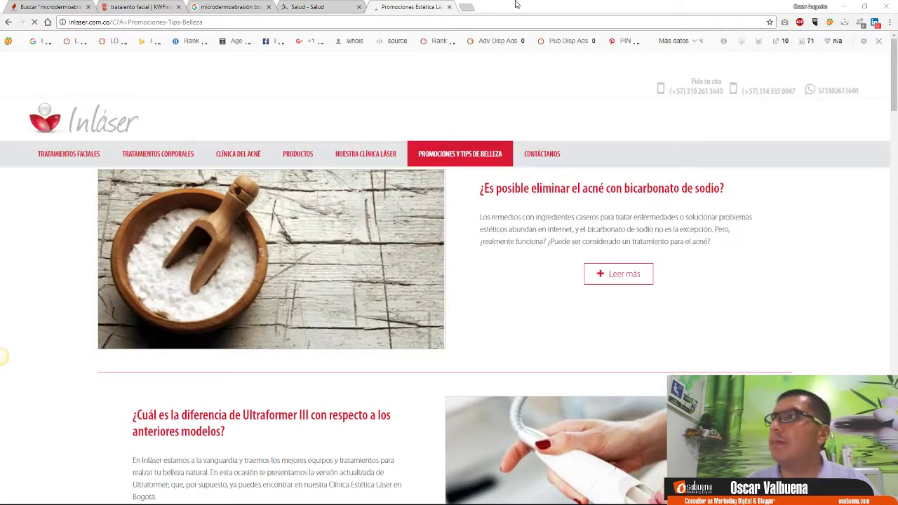
pyautogui.click(467, 7)
pyautogui.rightClick(473, 22)
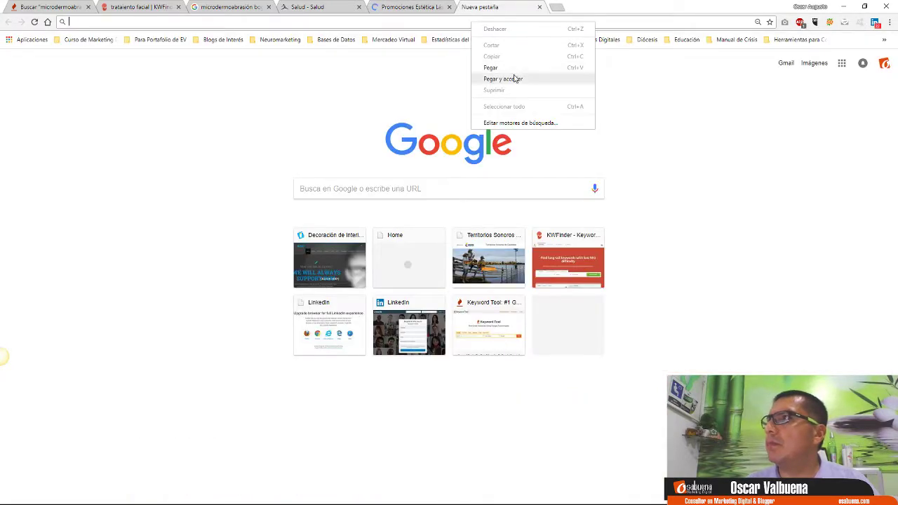
pyautogui.click(516, 78)
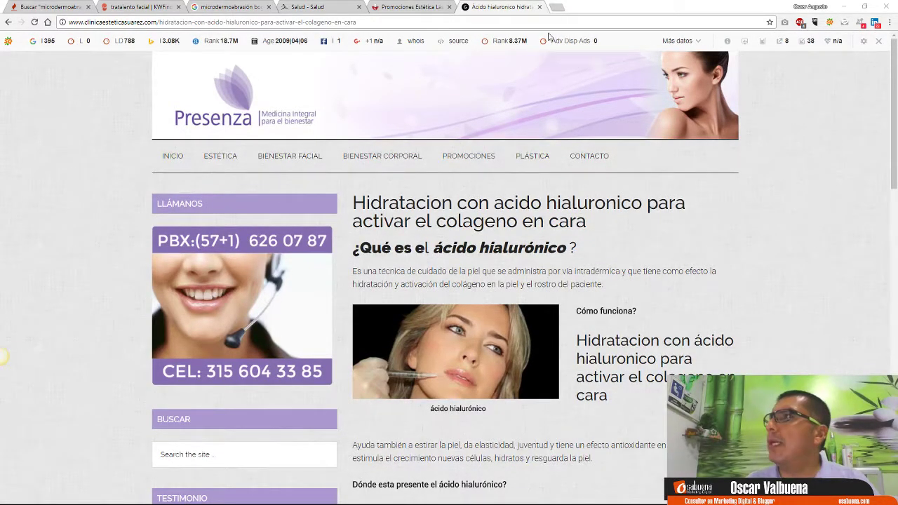
# Step: Load the copied addresses of ICCEstético's Consejos de Depilación Láser page and Alba Serrano's Artículos page in separate new tabs
pyautogui.click(556, 7)
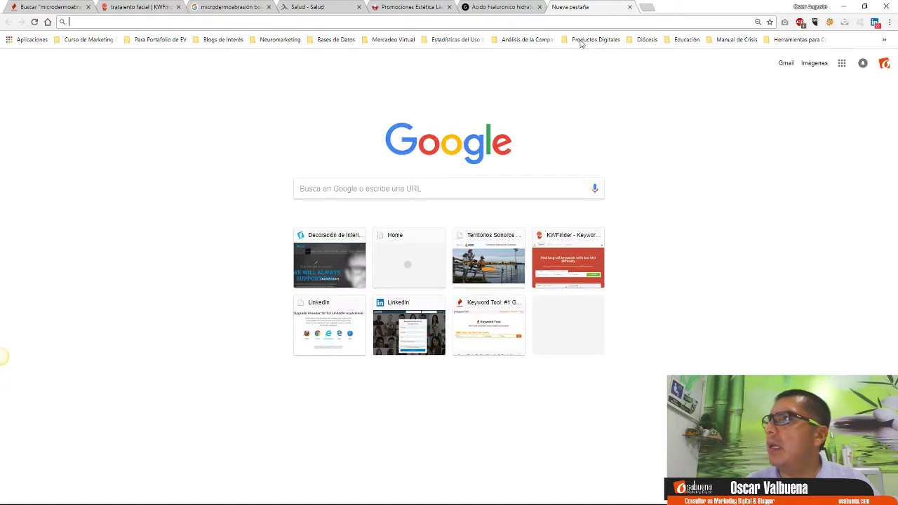
pyautogui.rightClick(585, 21)
pyautogui.click(614, 79)
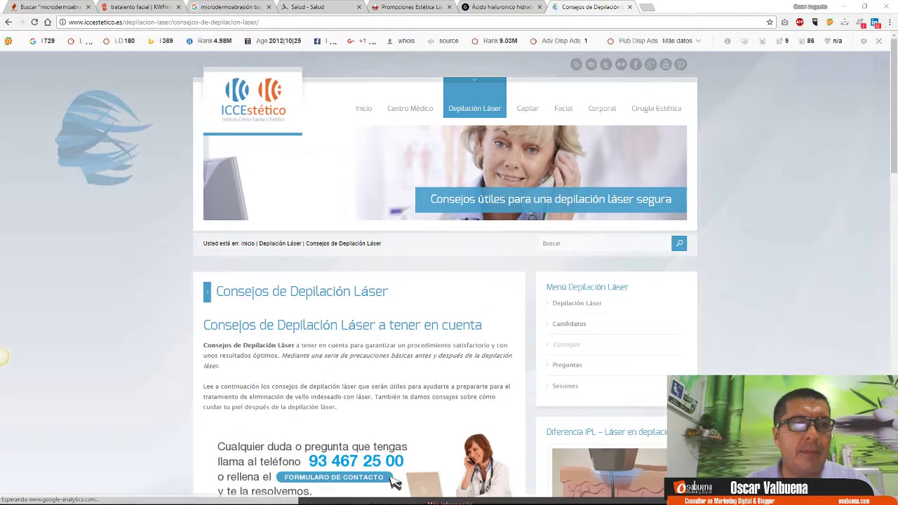
pyautogui.click(646, 7)
pyautogui.rightClick(650, 21)
pyautogui.click(680, 76)
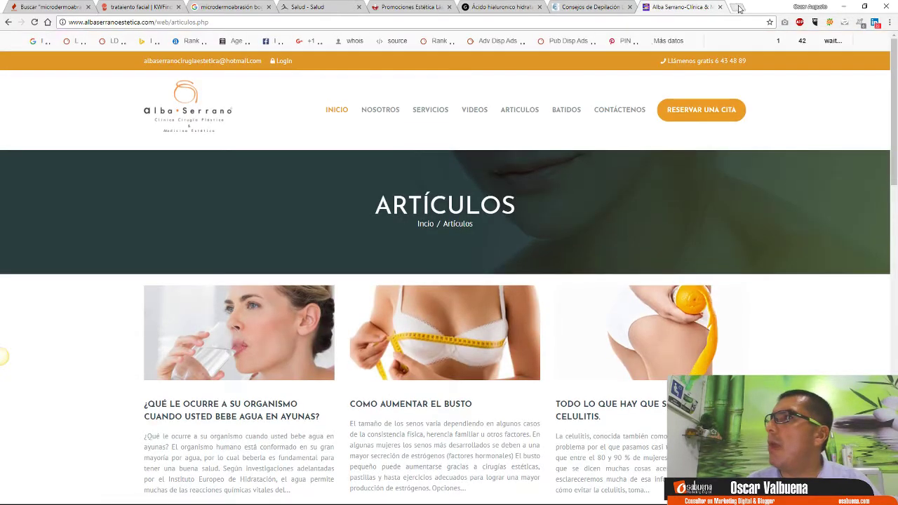
pyautogui.click(736, 7)
pyautogui.rightClick(735, 22)
pyautogui.click(750, 71)
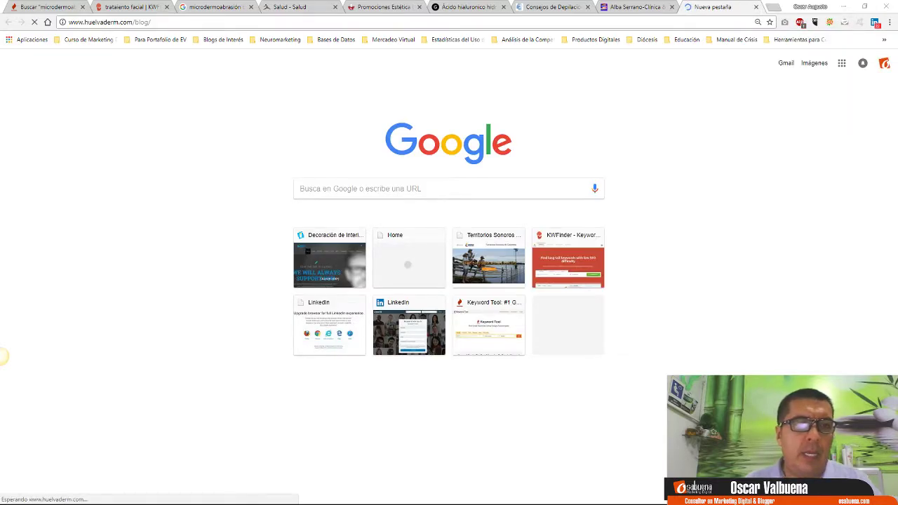
pyautogui.click(774, 7)
pyautogui.rightClick(740, 23)
pyautogui.click(765, 83)
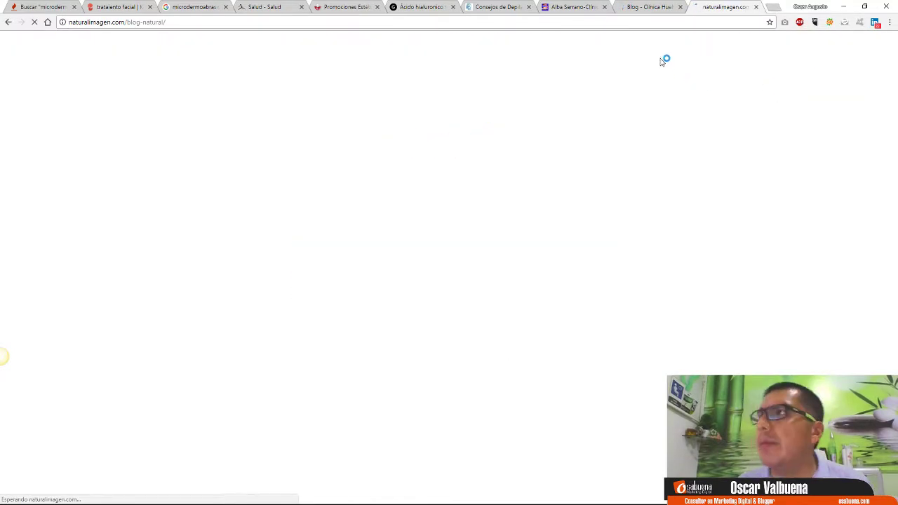
# Step: Close the Elena del Mar blog tab and open Inláser's full article '¿Es posible eliminar el acné con bicarbonato de sodio?'
pyautogui.click(264, 6)
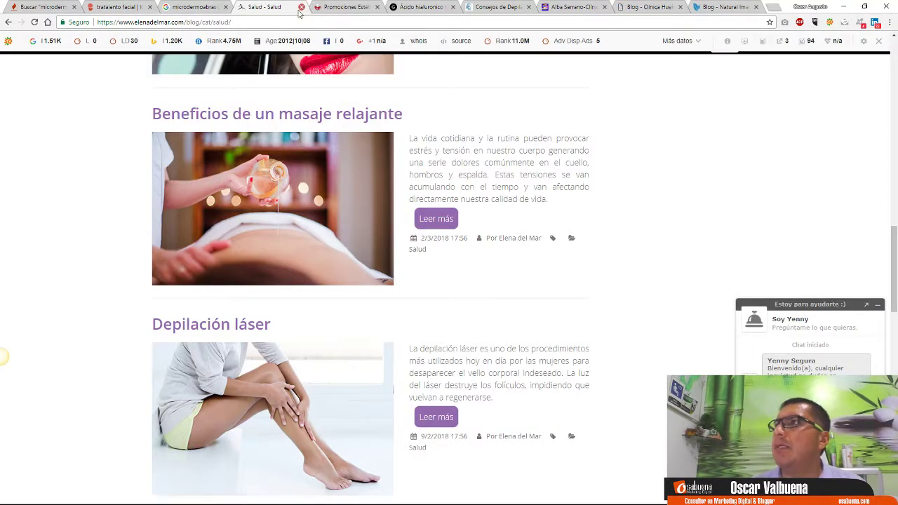
pyautogui.click(301, 7)
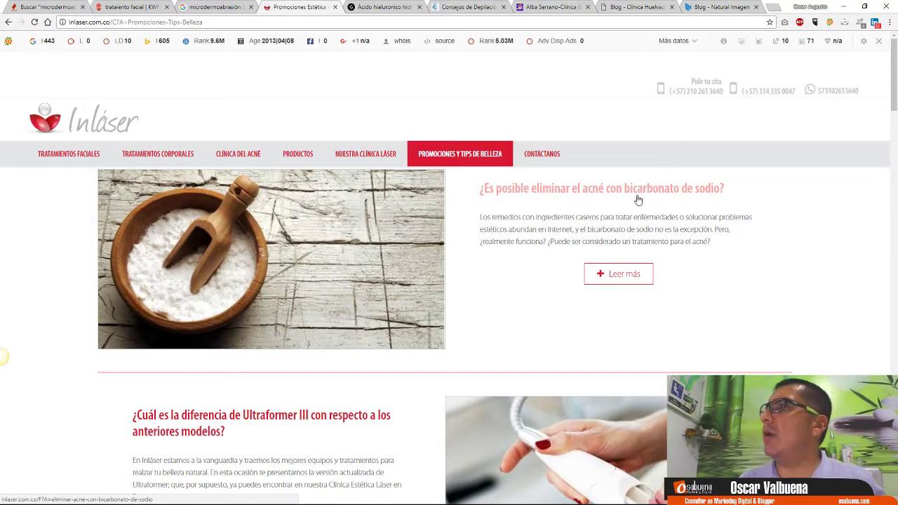
pyautogui.click(622, 280)
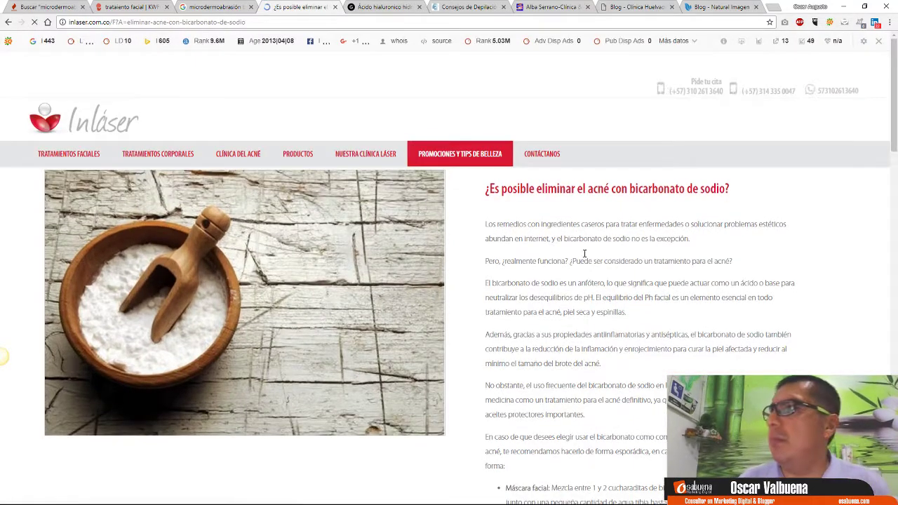
# Step: Examine the structure of Inláser's bicarbonate article, highlighting its explanatory paragraphs and the closing link to 'Tratamientos contra el Acné'
pyautogui.scroll(-7, 586, 259)
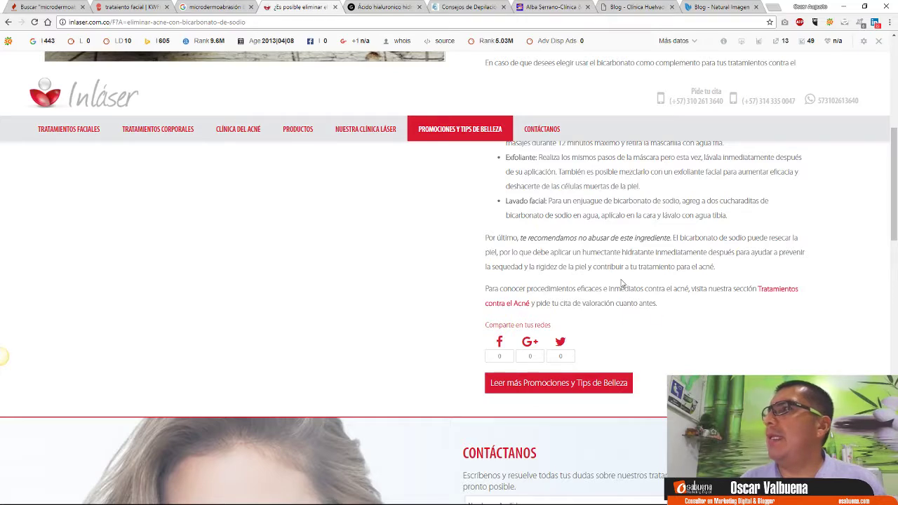
pyautogui.scroll(3, 621, 283)
pyautogui.scroll(-3, 638, 307)
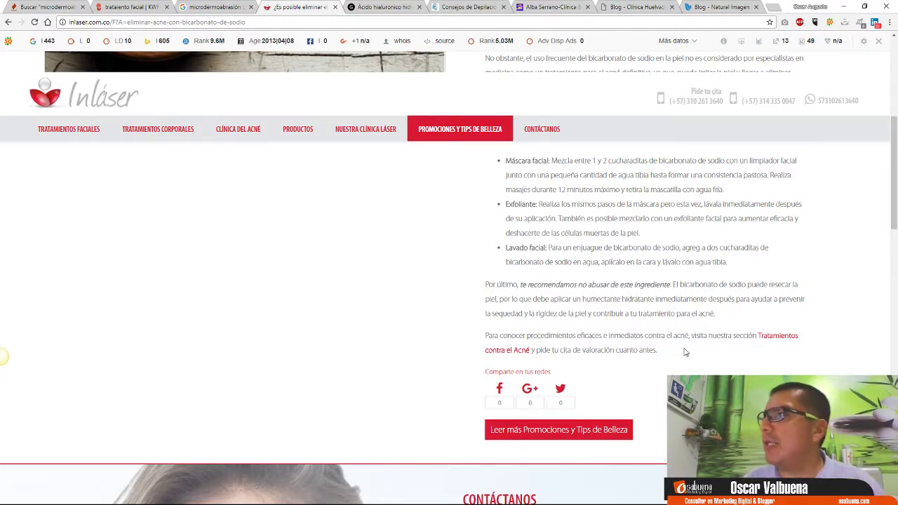
pyautogui.moveTo(742, 340); pyautogui.dragTo(658, 356)
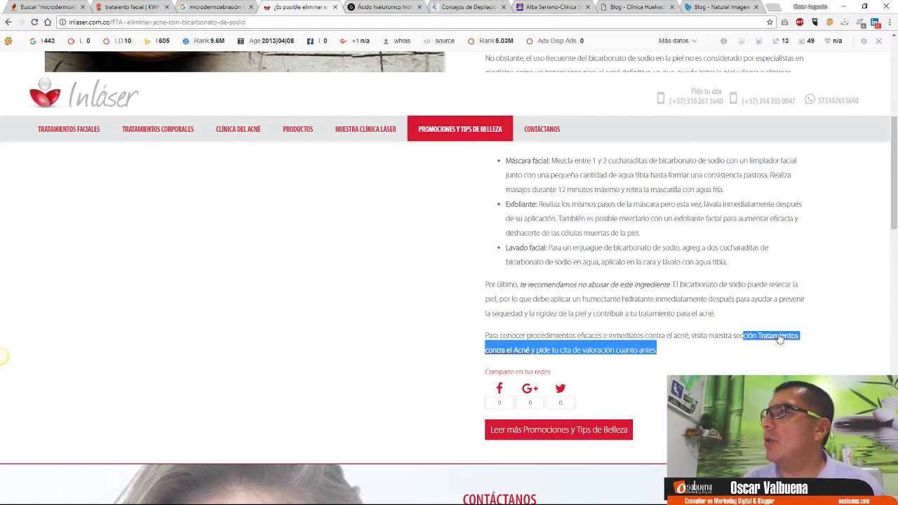
pyautogui.click(659, 364)
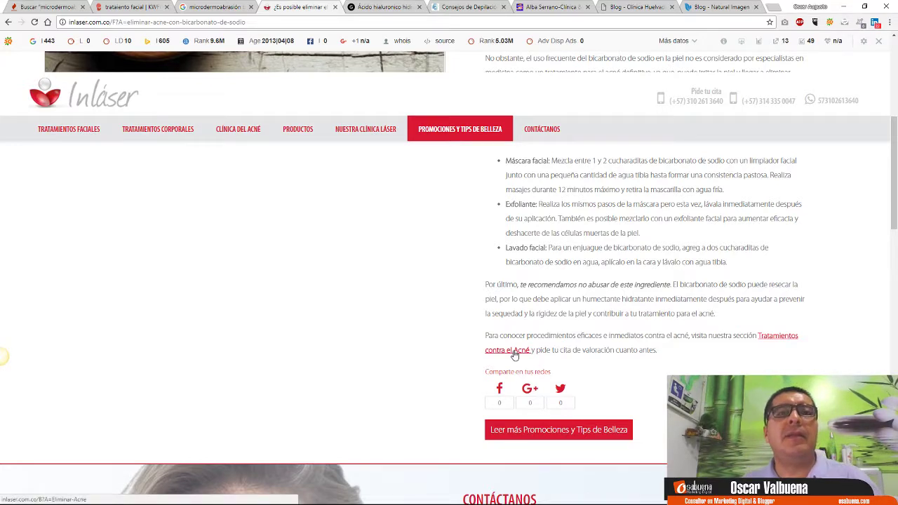
pyautogui.scroll(15, 516, 355)
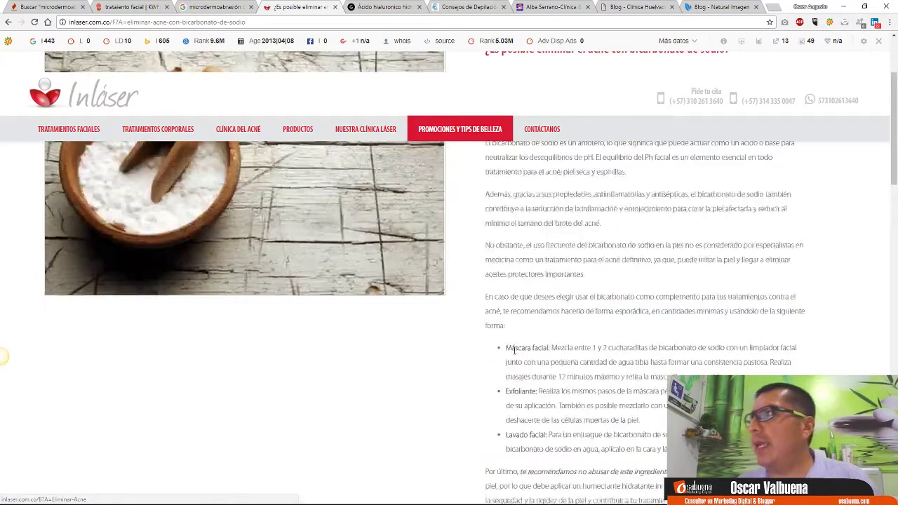
pyautogui.moveTo(491, 224); pyautogui.dragTo(608, 440)
pyautogui.scroll(-3, 601, 420)
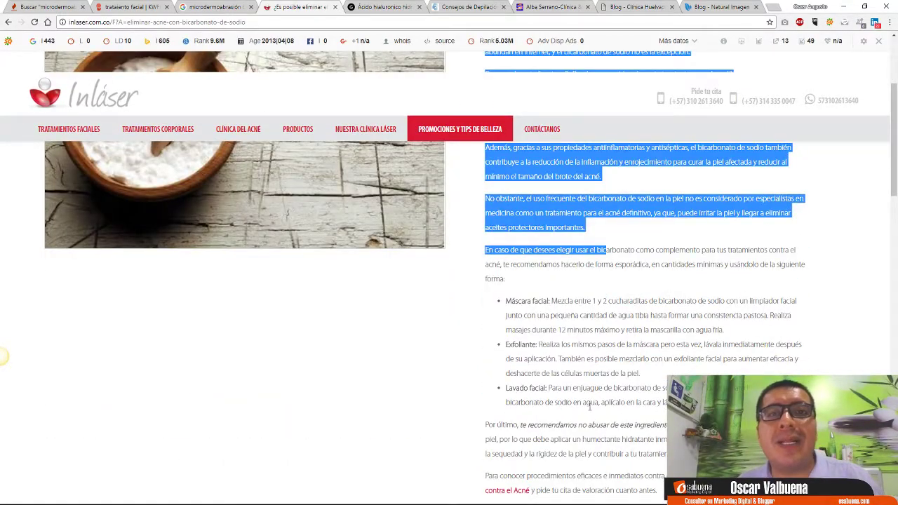
pyautogui.scroll(-2, 589, 406)
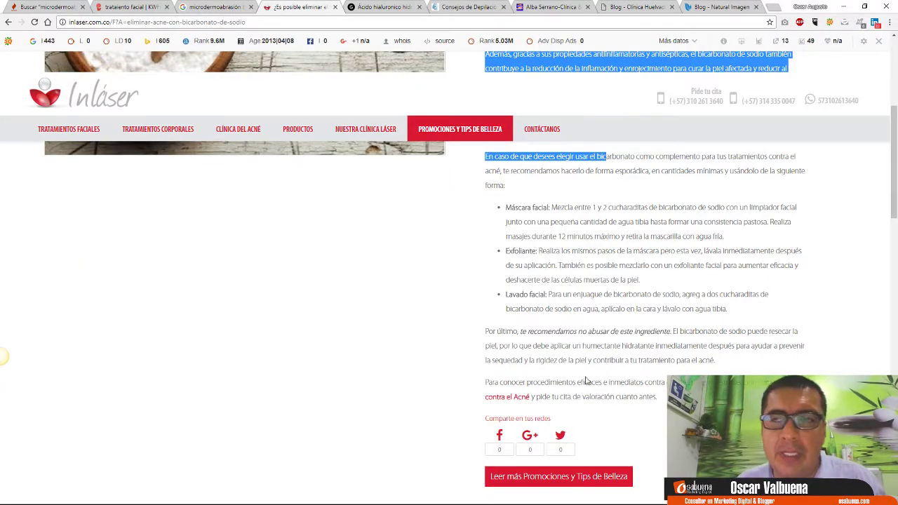
pyautogui.scroll(-2, 591, 362)
# Step: Review the linked 'Tratamientos contra el Acné' page down to its contact form and close both Inláser tabs
pyautogui.click(779, 291)
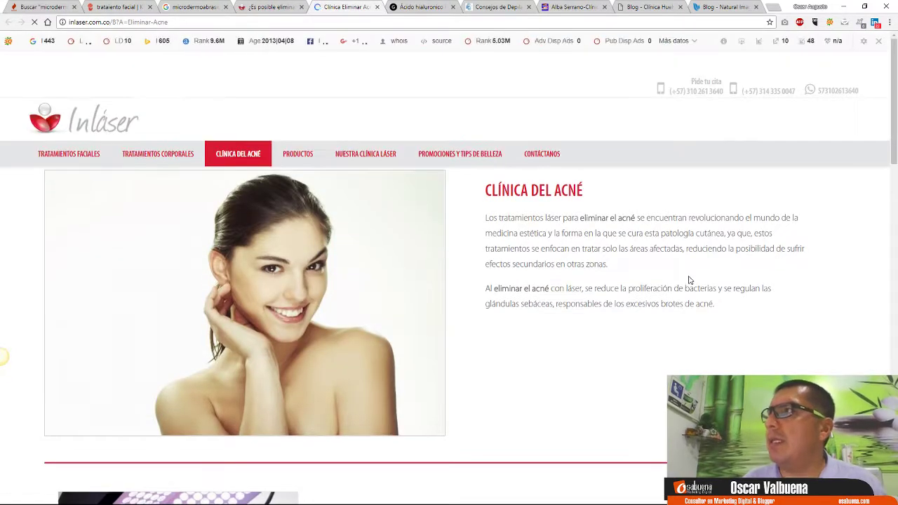
pyautogui.scroll(-4, 690, 282)
pyautogui.scroll(-4, 689, 282)
pyautogui.scroll(-3, 690, 286)
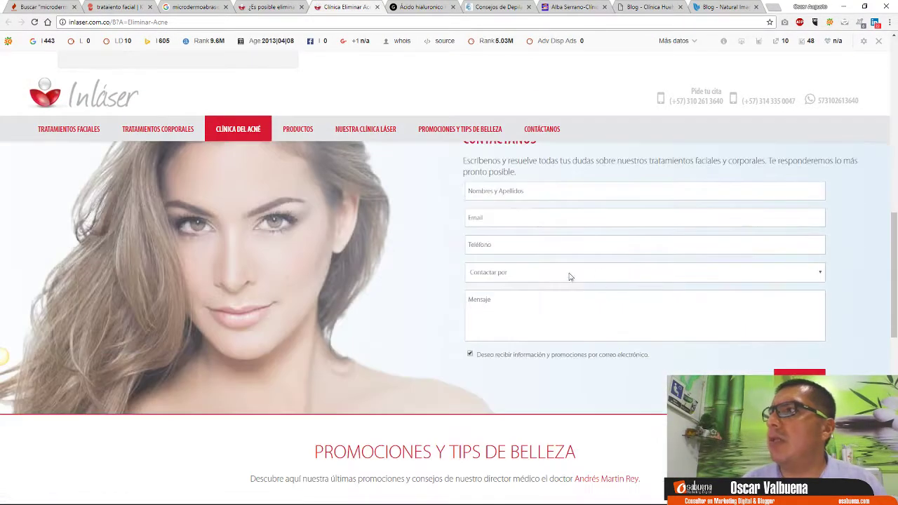
pyautogui.click(540, 191)
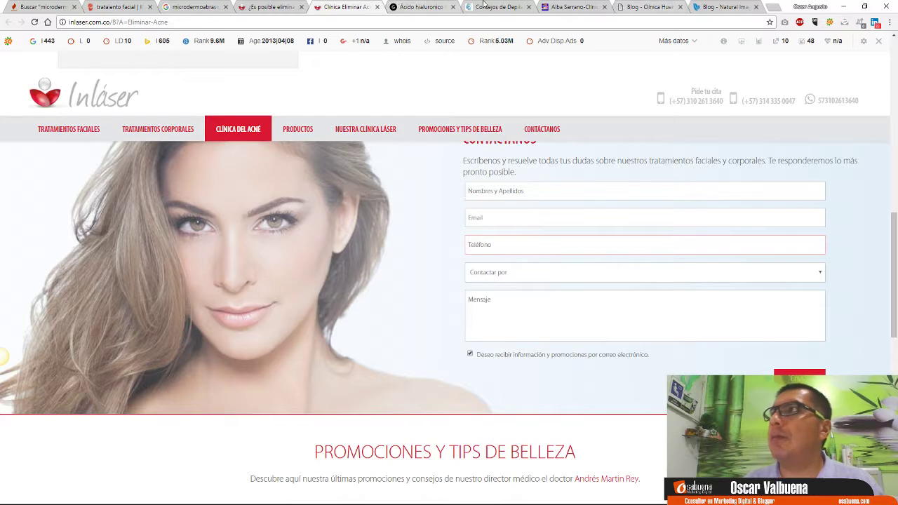
pyautogui.click(377, 7)
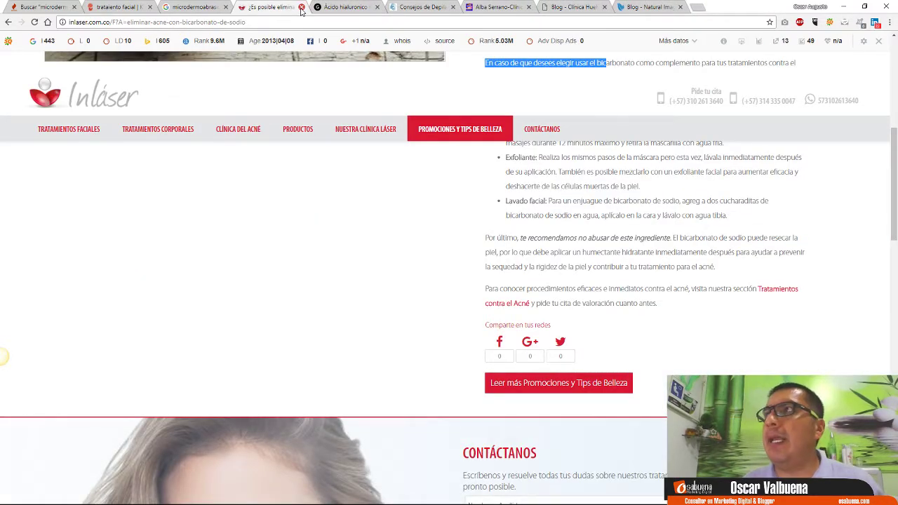
pyautogui.click(302, 7)
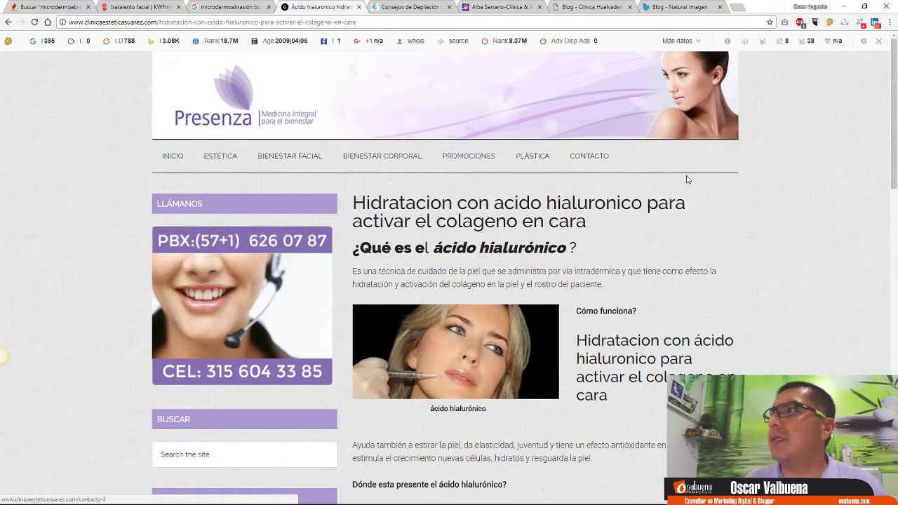
# Step: Examine the opening of Presenza's hyaluronic acid article, highlighting its title, the '¿Qué es el ácido hialurónico?' definition and the 'Cómo funciona?' section
pyautogui.scroll(-2, 736, 310)
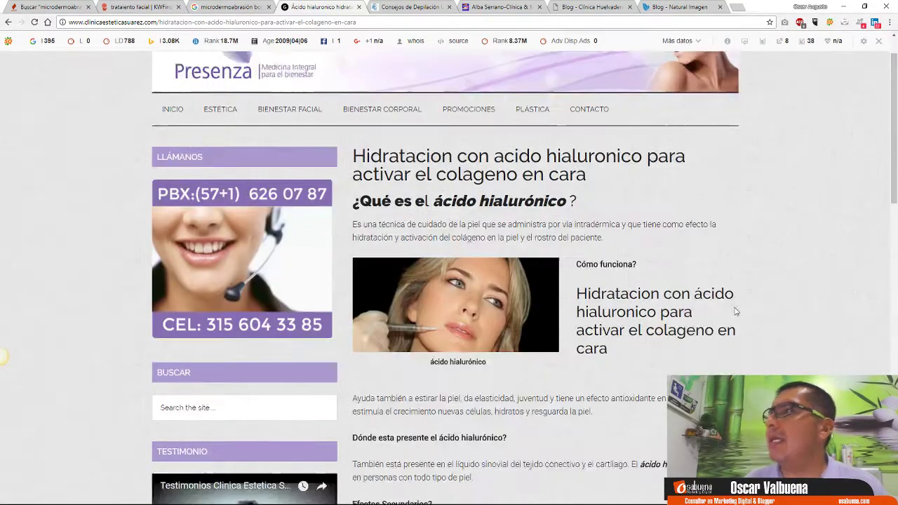
pyautogui.moveTo(356, 110); pyautogui.dragTo(599, 172)
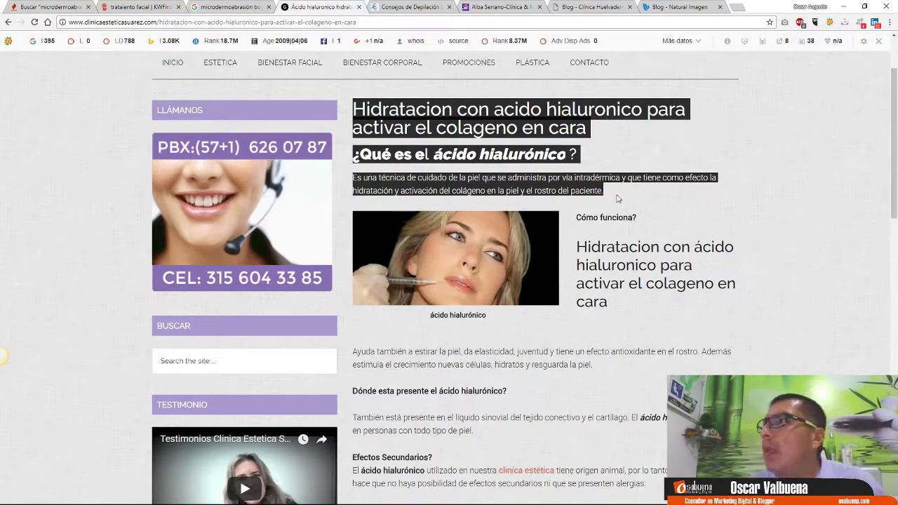
pyautogui.click(519, 154)
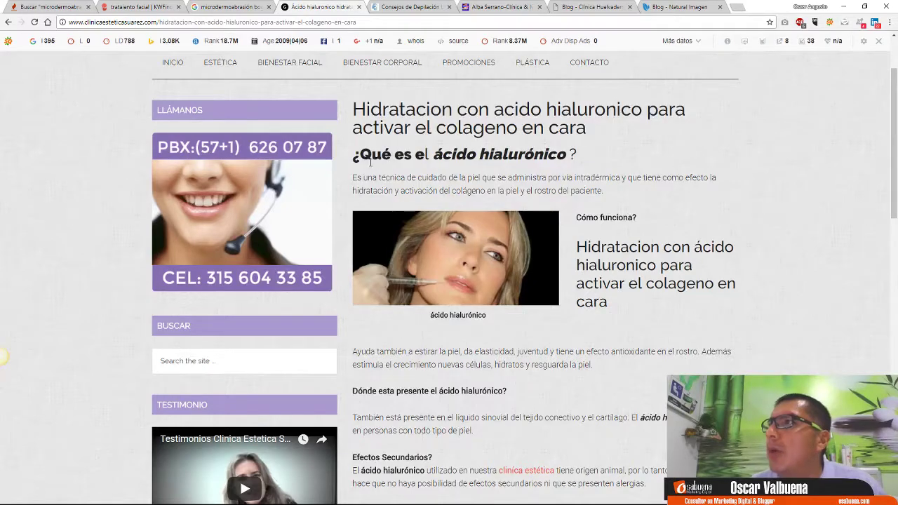
pyautogui.moveTo(387, 160); pyautogui.dragTo(654, 254)
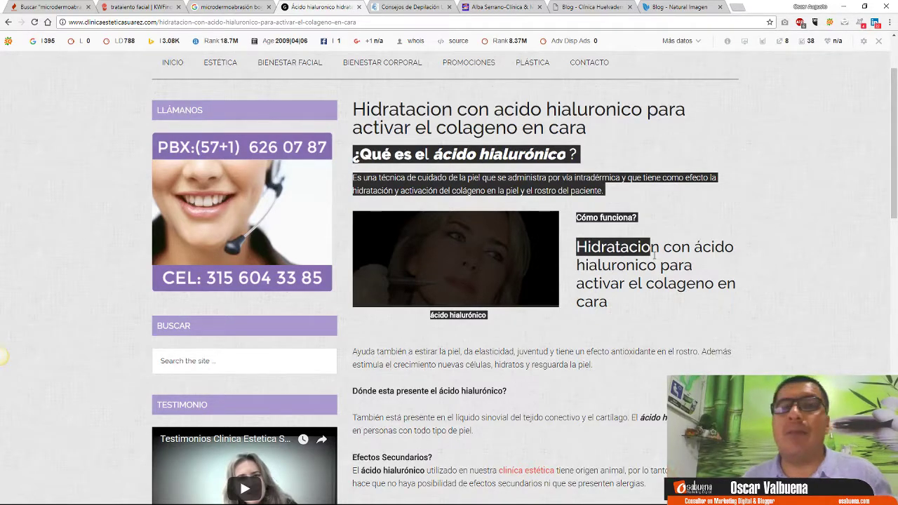
pyautogui.click(750, 307)
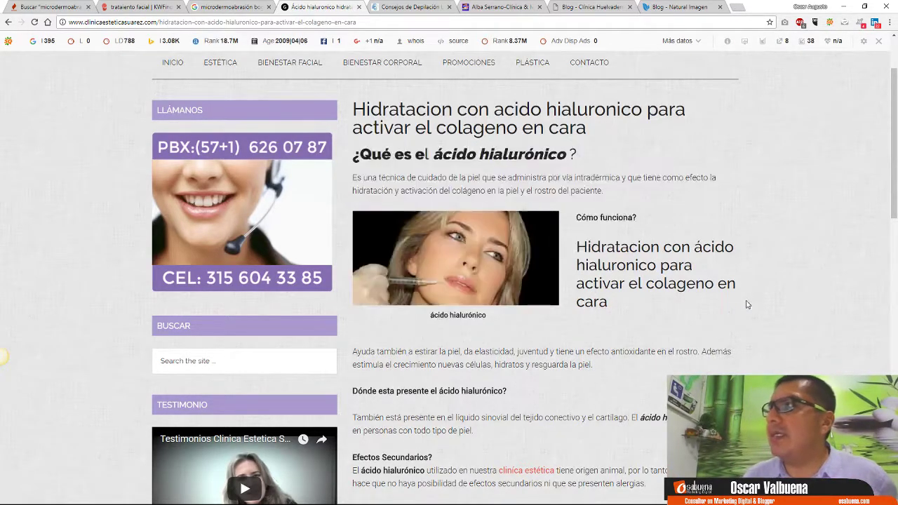
pyautogui.moveTo(409, 191); pyautogui.dragTo(505, 191)
pyautogui.moveTo(569, 217); pyautogui.dragTo(603, 305)
# Step: Examine the remaining question sections of the hyaluronic acid article, highlighting them up to '¿Qué debo hacer?', and the appointment form below
pyautogui.scroll(-5, 601, 312)
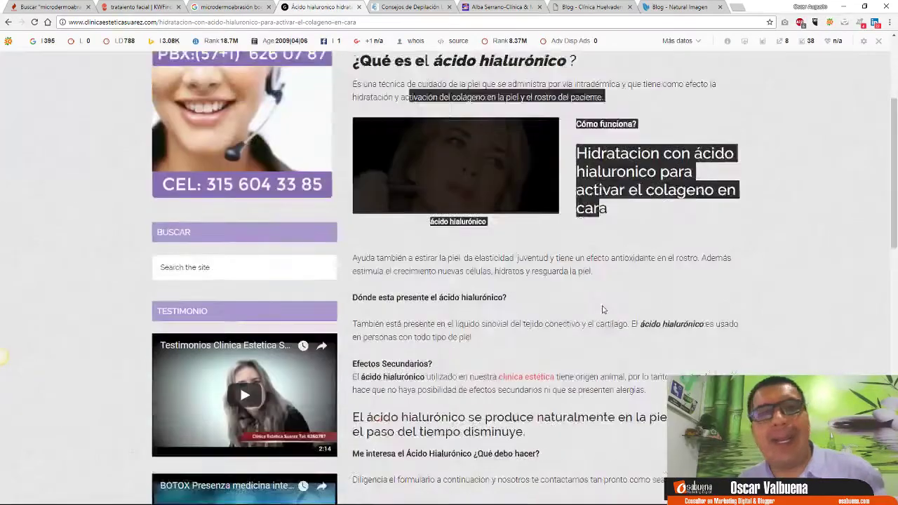
pyautogui.scroll(-3, 601, 312)
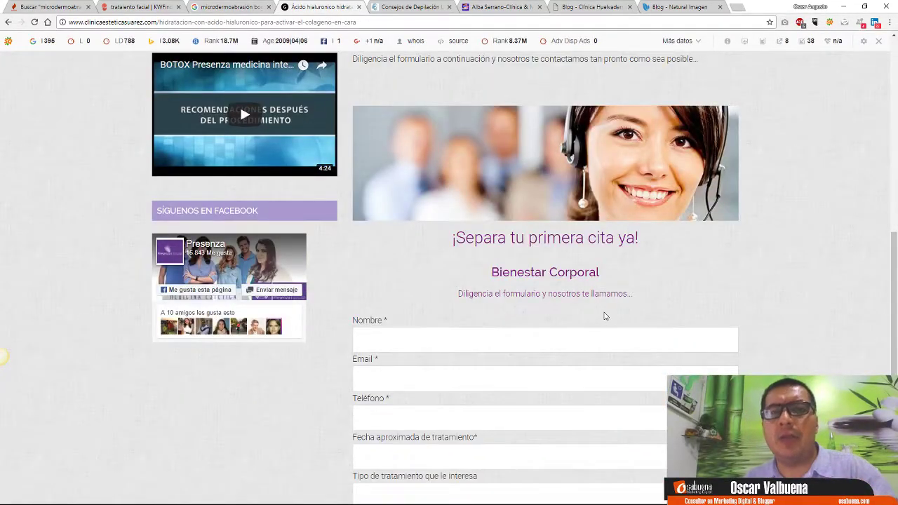
pyautogui.scroll(3, 607, 314)
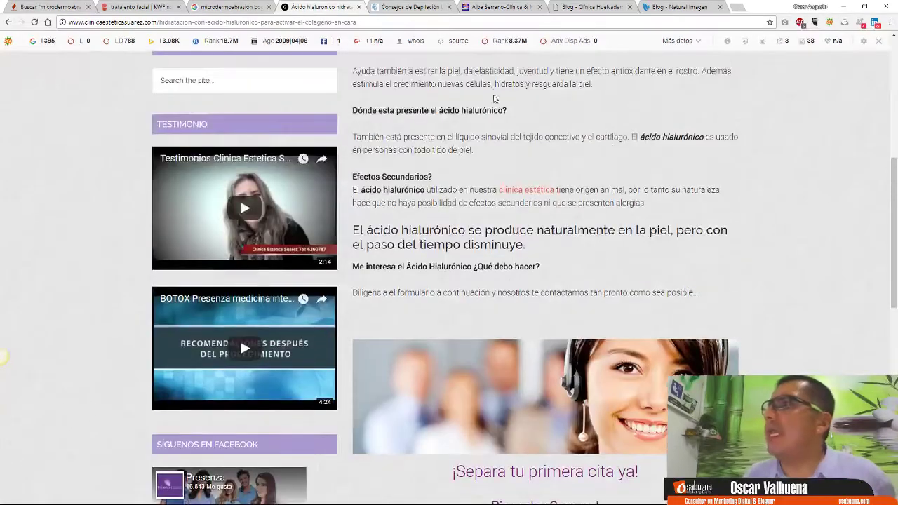
pyautogui.moveTo(528, 177); pyautogui.dragTo(575, 268)
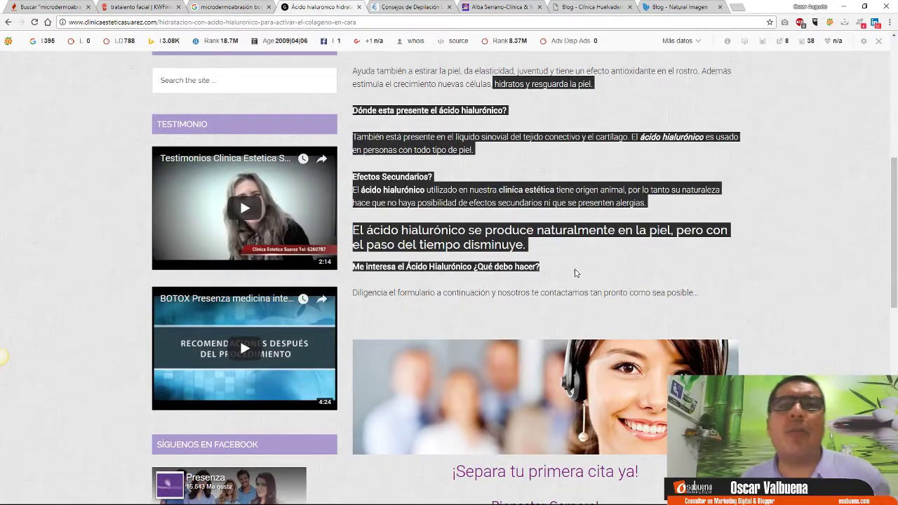
pyautogui.scroll(-1, 576, 277)
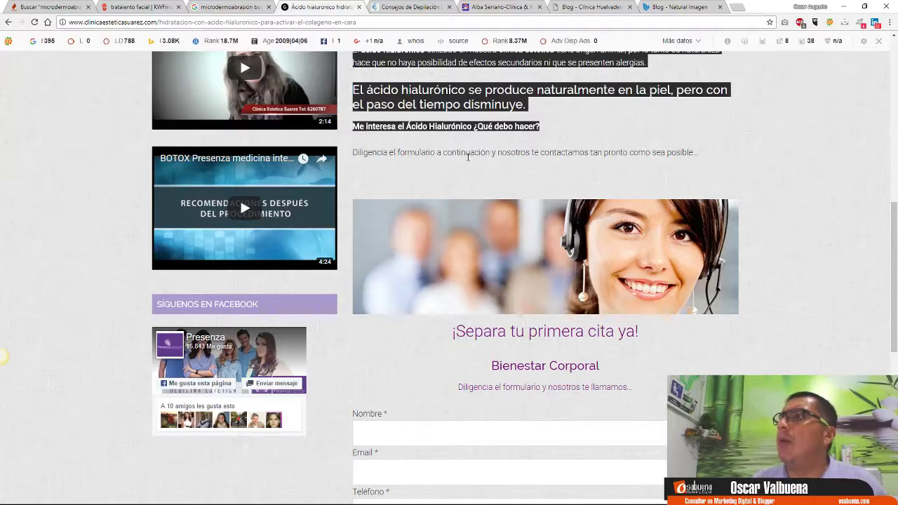
pyautogui.click(467, 157)
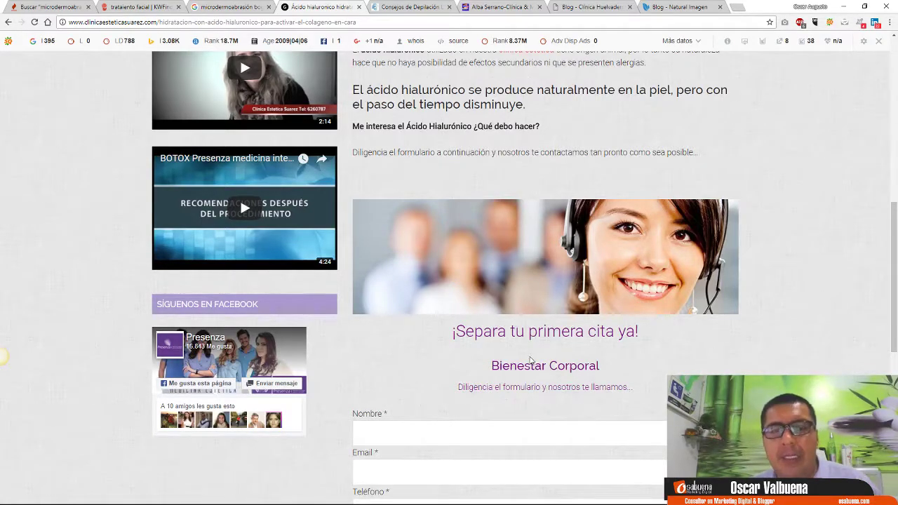
# Step: Return to the start of Presenza's hyaluronic acid article and close its tab
pyautogui.scroll(3, 533, 359)
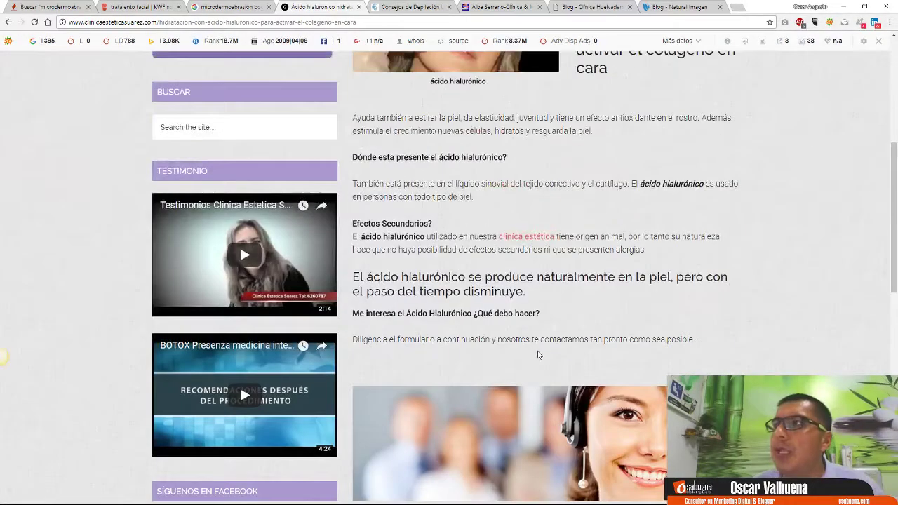
pyautogui.scroll(5, 537, 355)
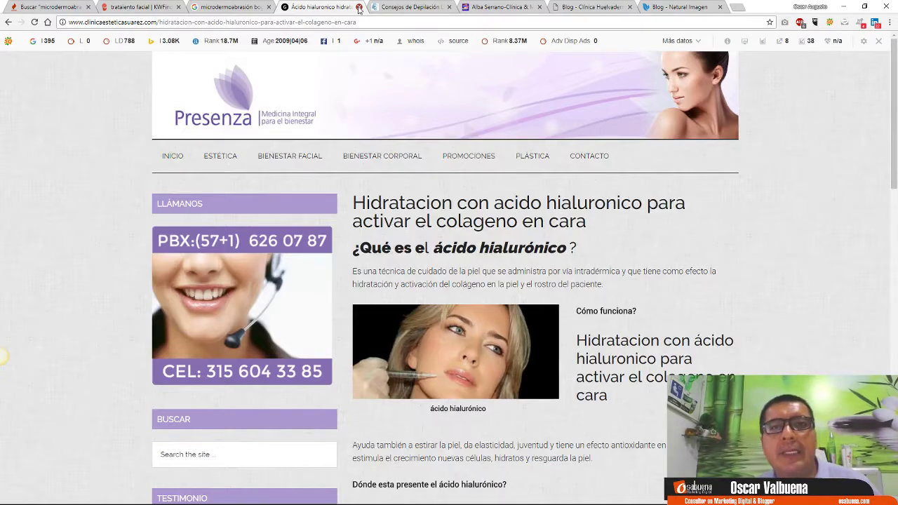
pyautogui.click(358, 7)
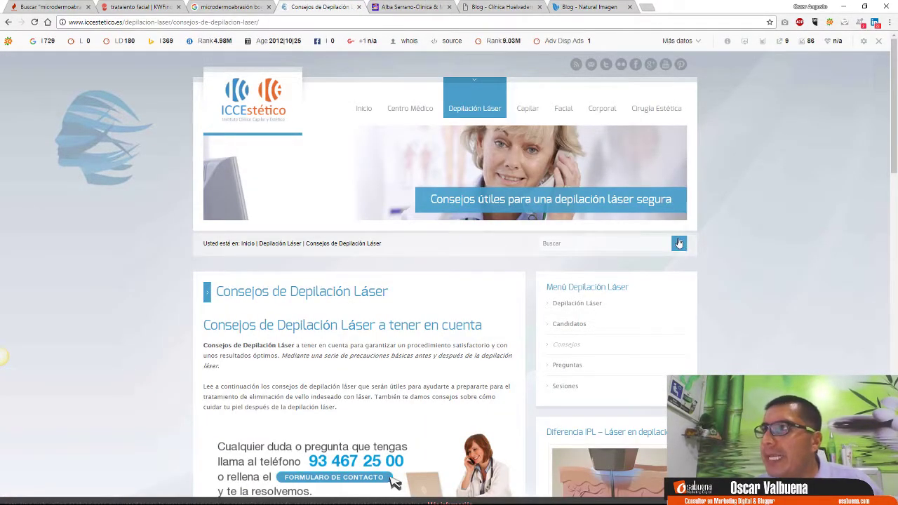
# Step: Examine ICCEstético's laser hair removal article, expanding pre-treatment tips such as 'Evita exfoliantes', 'Busca sistemas láser', 'Evita la exposición al sol' and 'Aféitate la zona a tratar'
pyautogui.scroll(-3, 681, 249)
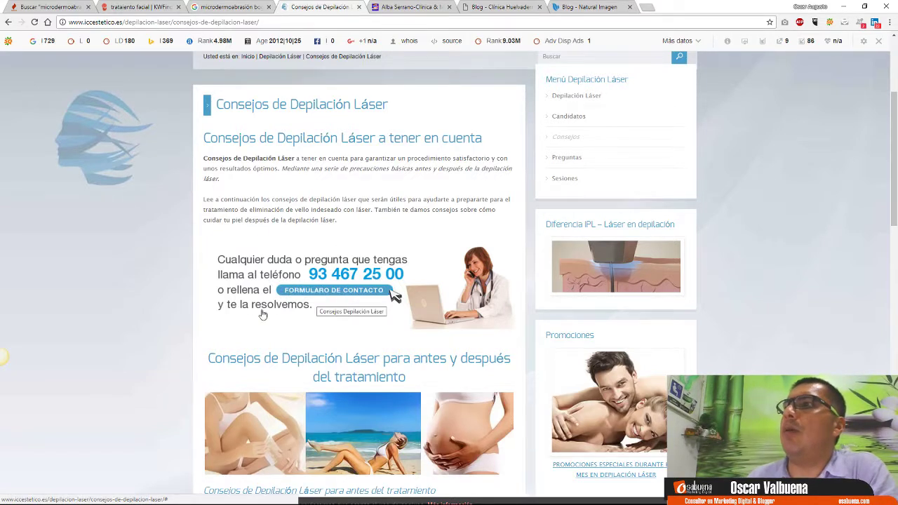
pyautogui.scroll(-3, 316, 315)
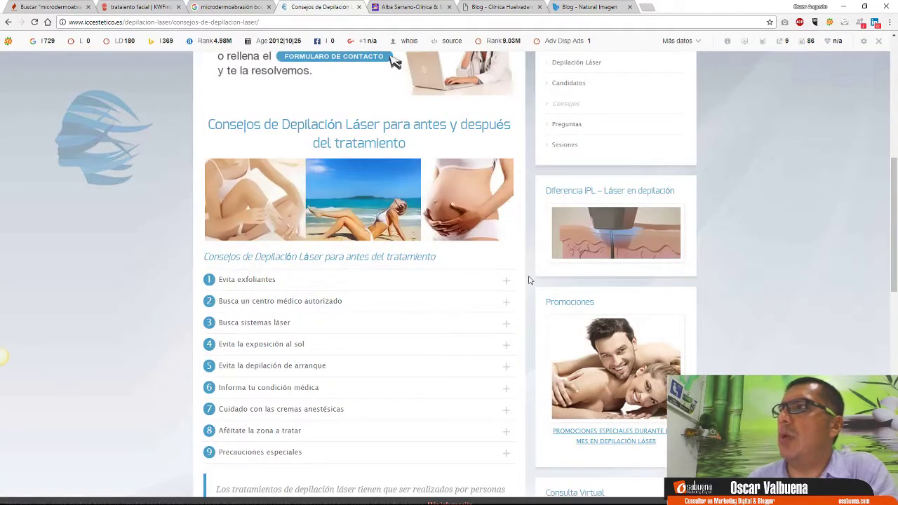
pyautogui.click(507, 280)
pyautogui.scroll(-2, 502, 210)
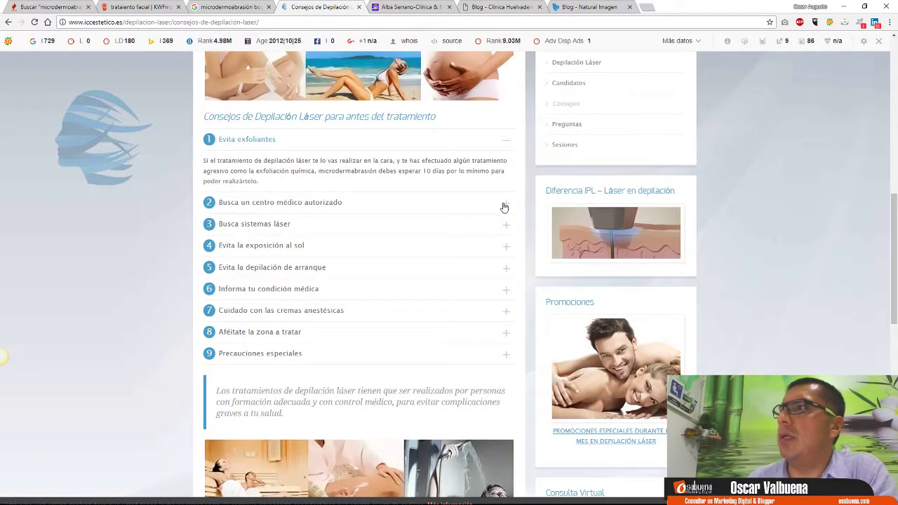
pyautogui.click(504, 207)
pyautogui.click(508, 226)
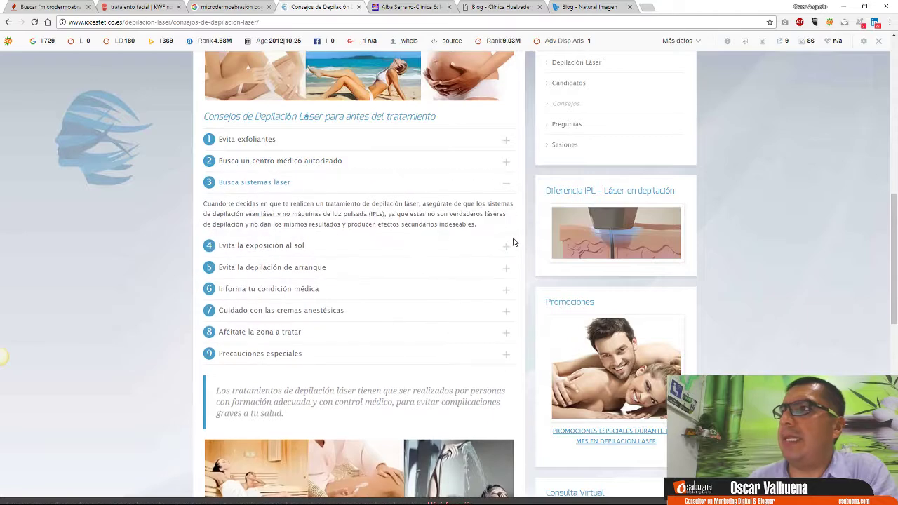
pyautogui.click(506, 251)
pyautogui.scroll(-2, 507, 253)
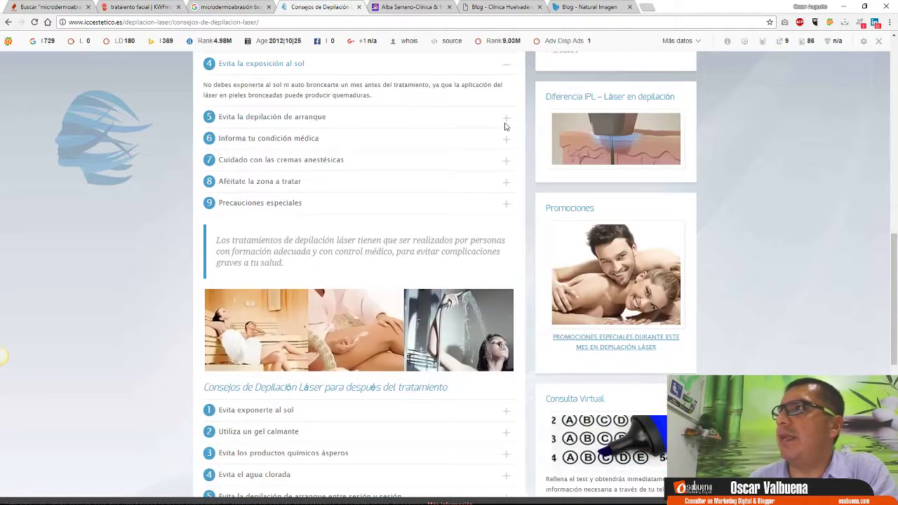
pyautogui.click(505, 183)
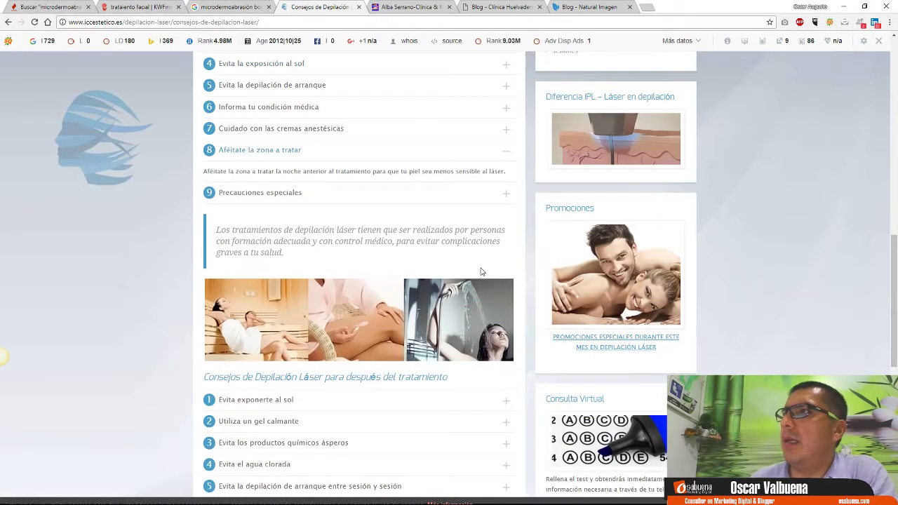
# Step: Examine the post-treatment tips of the laser hair removal article, expanding 'Utiliza un gel calmante' through 'Evita el agua clorada'
pyautogui.scroll(-4, 479, 259)
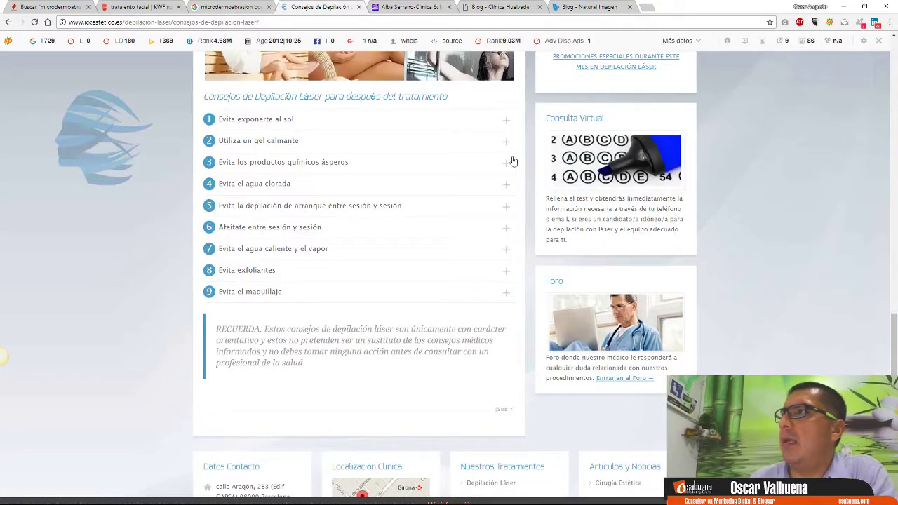
pyautogui.click(507, 141)
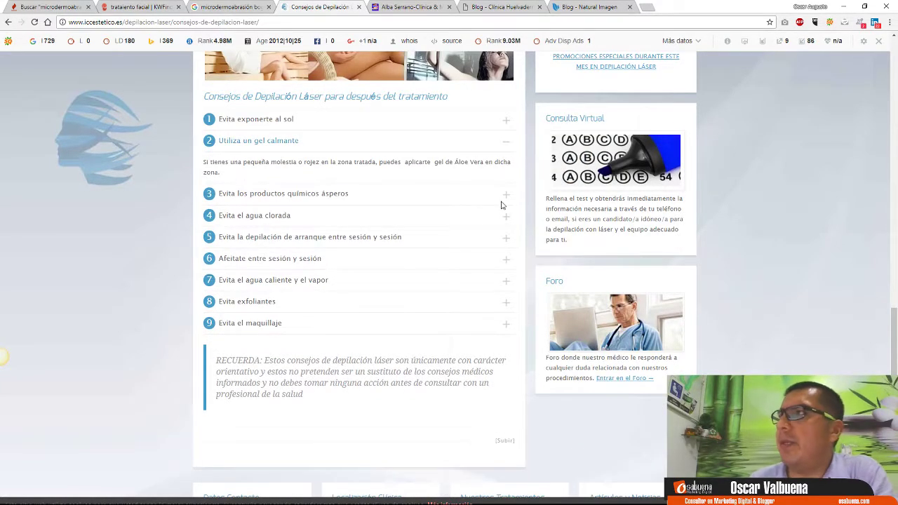
pyautogui.click(505, 198)
pyautogui.click(505, 218)
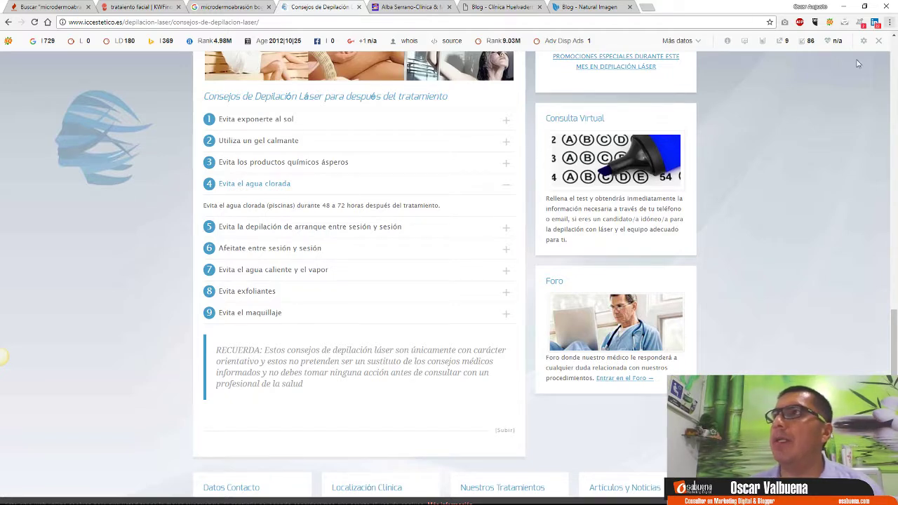
# Step: Bring up the KWFinder facial treatment questions and highlight the kwfinder.com domain in the page address
pyautogui.click(120, 7)
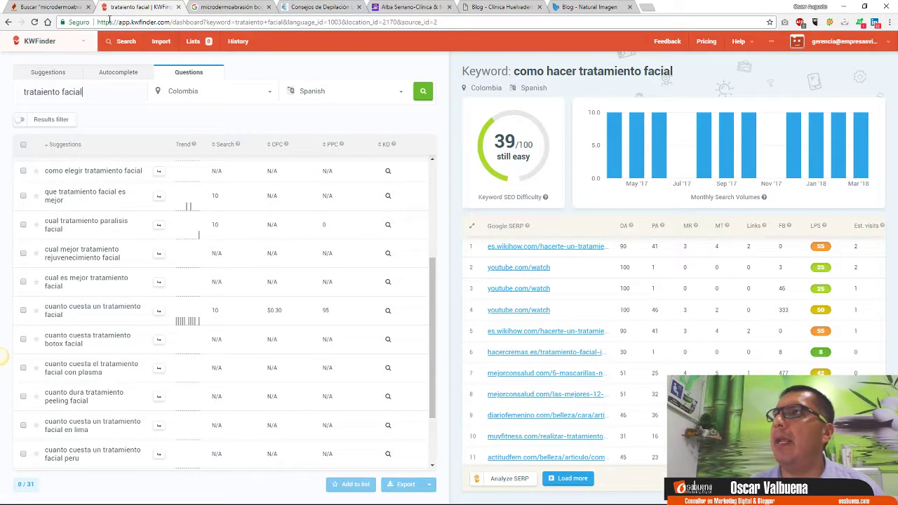
pyautogui.moveTo(170, 22); pyautogui.dragTo(130, 25)
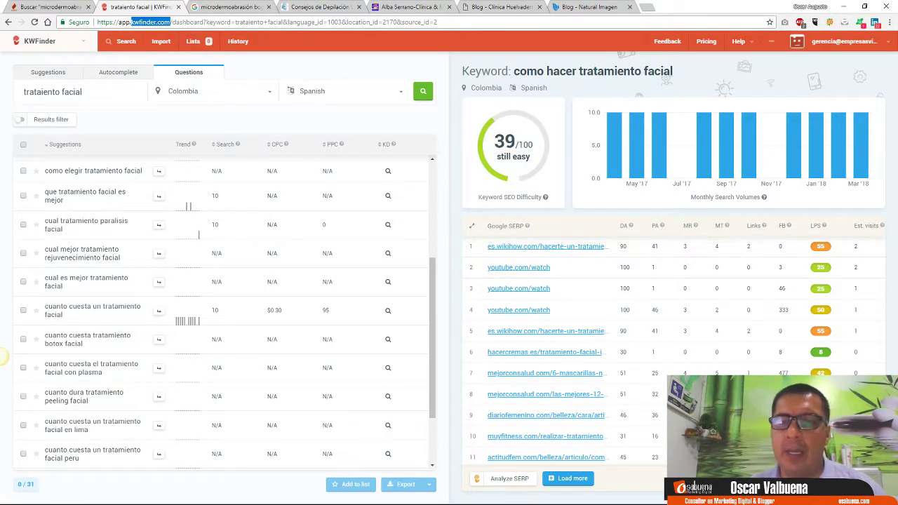
pyautogui.hotkey('alt', 'Tab')
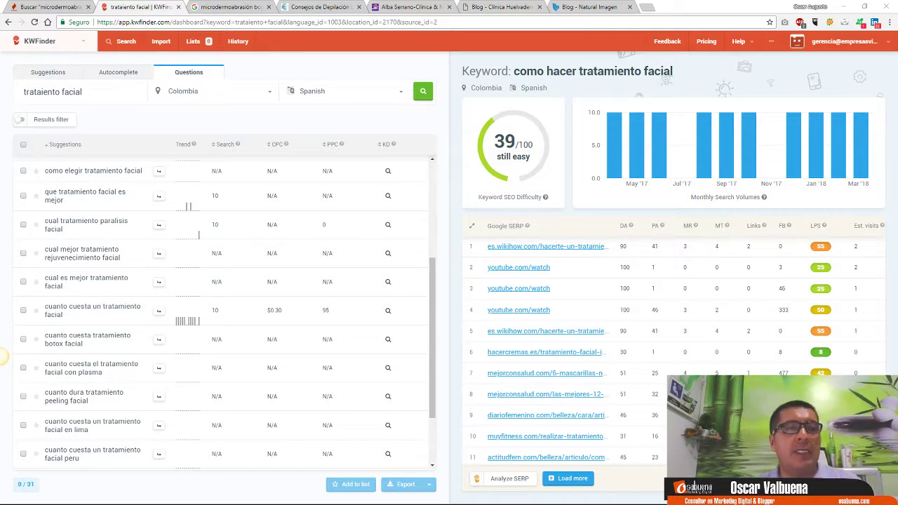
# Step: Close the keyword tool, Google search and clinic article tabs, leaving only the Natural Imagen blog open
pyautogui.click(88, 7)
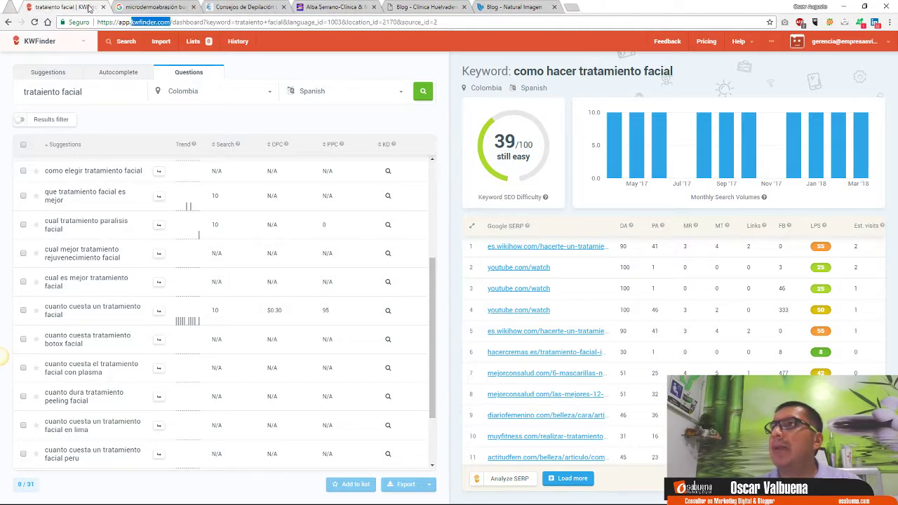
pyautogui.click(87, 7)
pyautogui.click(88, 7)
pyautogui.click(88, 7)
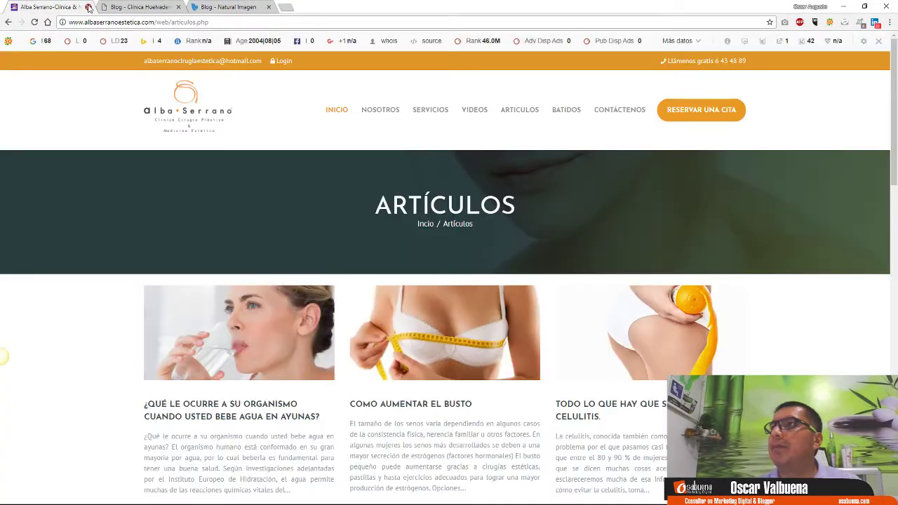
pyautogui.click(87, 7)
pyautogui.click(88, 7)
# Step: Open the copied mariamagrethspa Instagram profile in a new tab and review its promotional posts
pyautogui.click(105, 7)
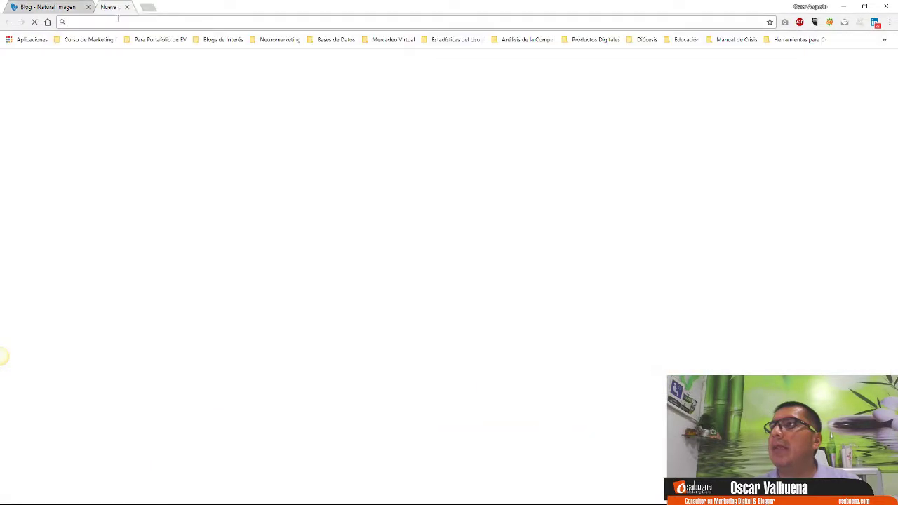
pyautogui.rightClick(154, 24)
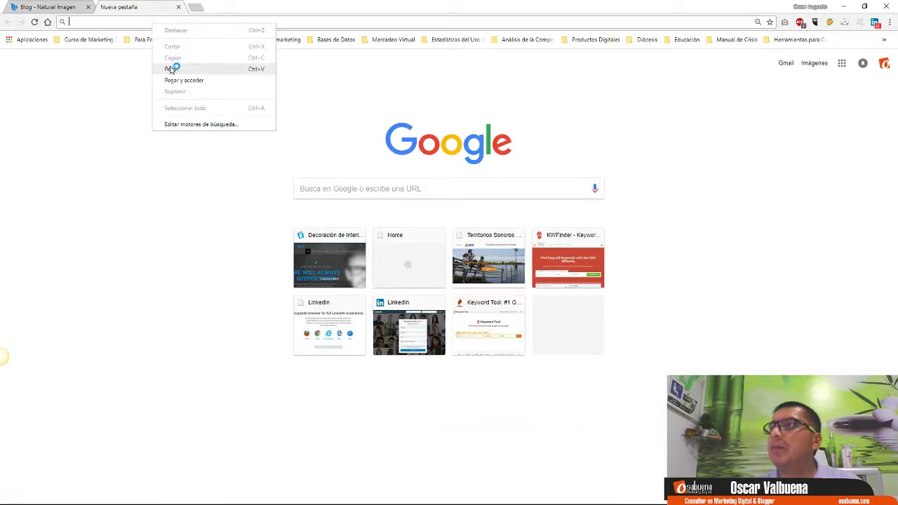
pyautogui.click(175, 86)
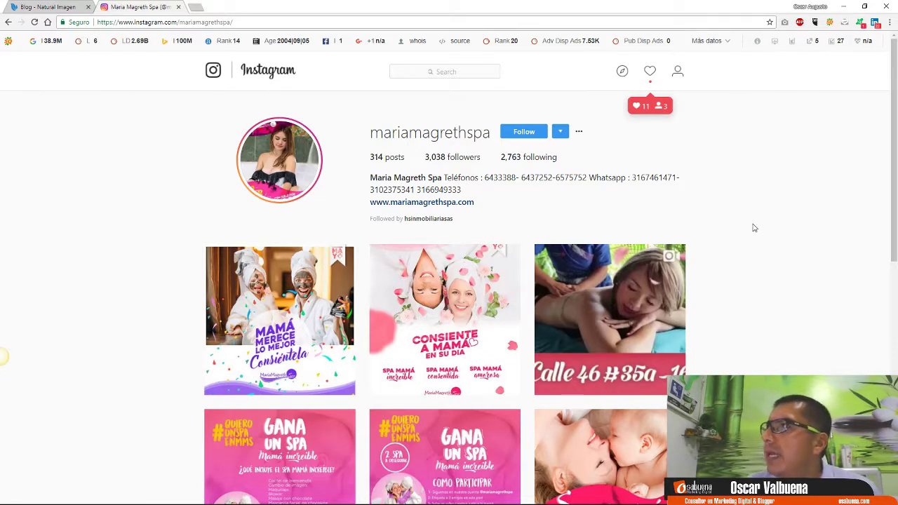
pyautogui.scroll(-3, 754, 228)
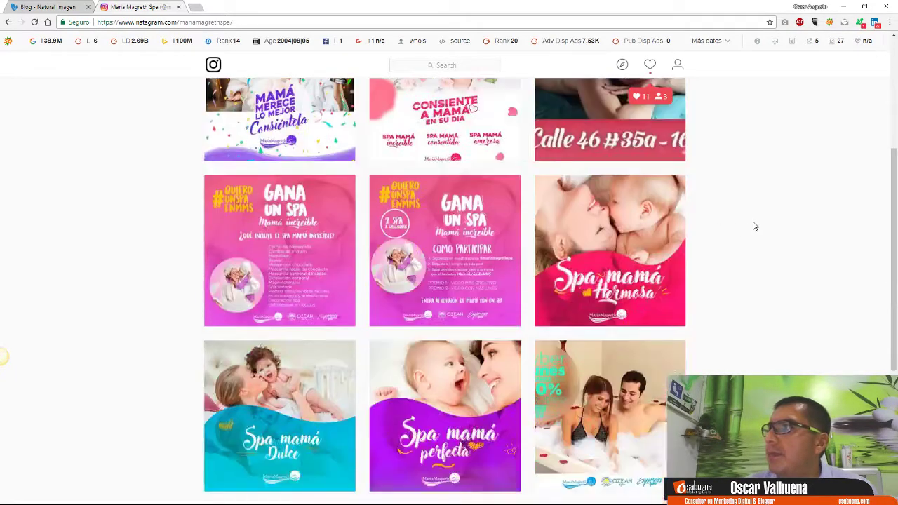
pyautogui.scroll(-4, 754, 226)
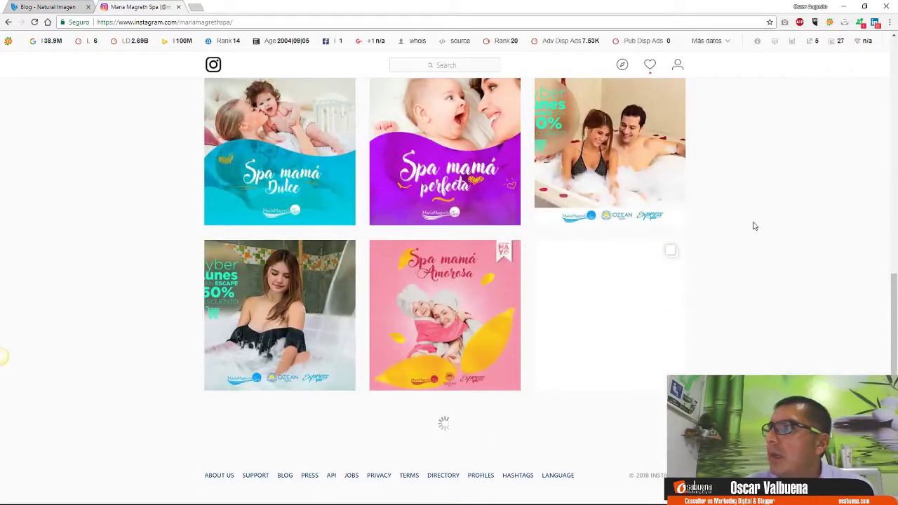
pyautogui.scroll(2, 752, 225)
pyautogui.scroll(2, 647, 239)
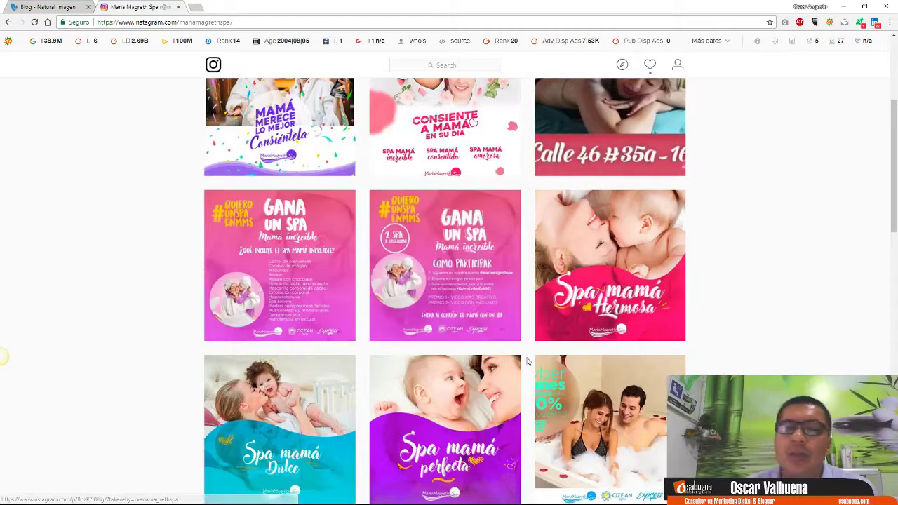
pyautogui.scroll(-1, 527, 361)
pyautogui.scroll(5, 437, 356)
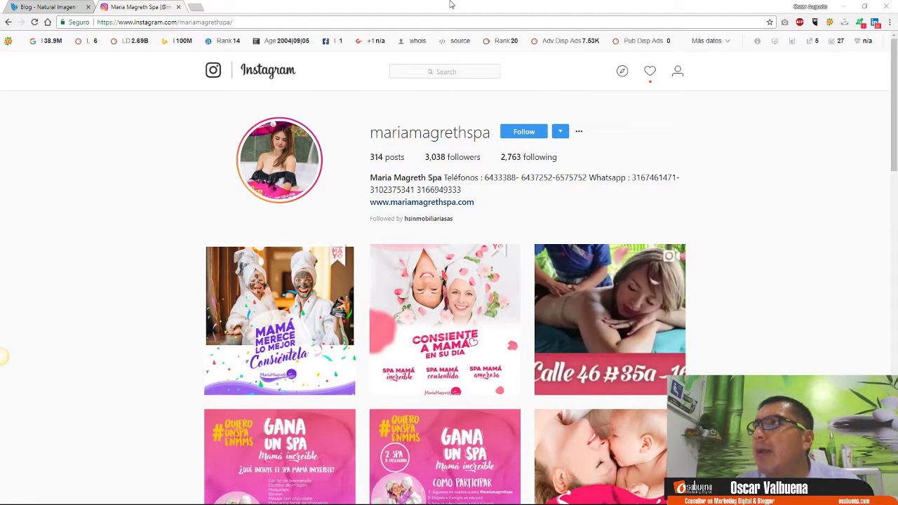
# Step: Open the copied figubells Instagram profile in a new tab and review its description and feed of service and offer posts
pyautogui.click(198, 9)
pyautogui.rightClick(204, 21)
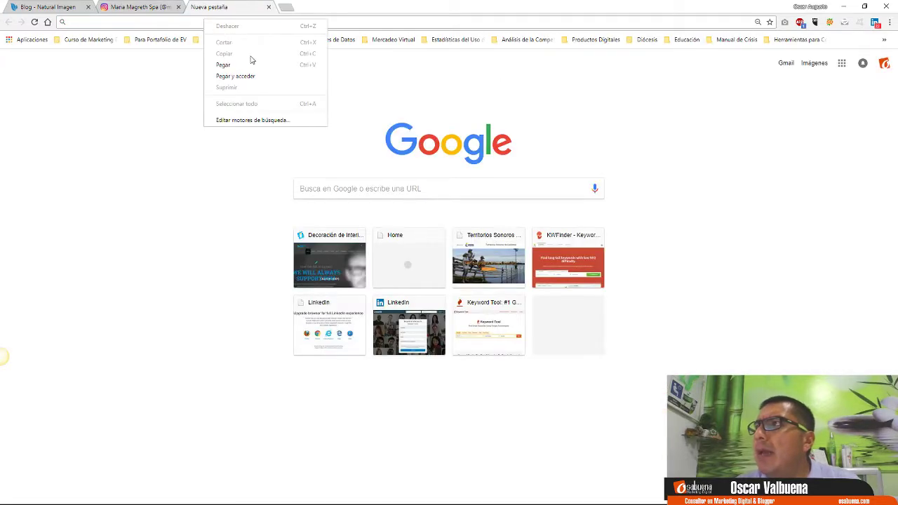
pyautogui.click(257, 77)
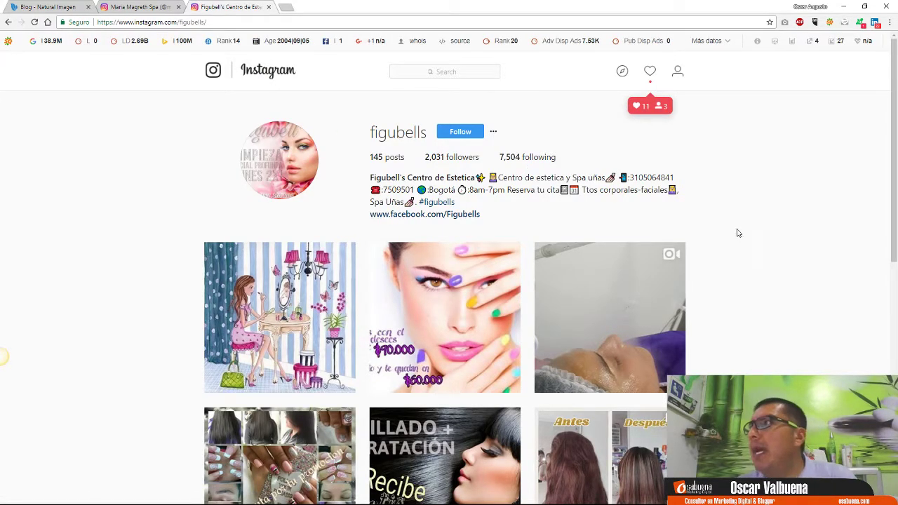
pyautogui.scroll(-1, 741, 231)
pyautogui.scroll(1, 725, 212)
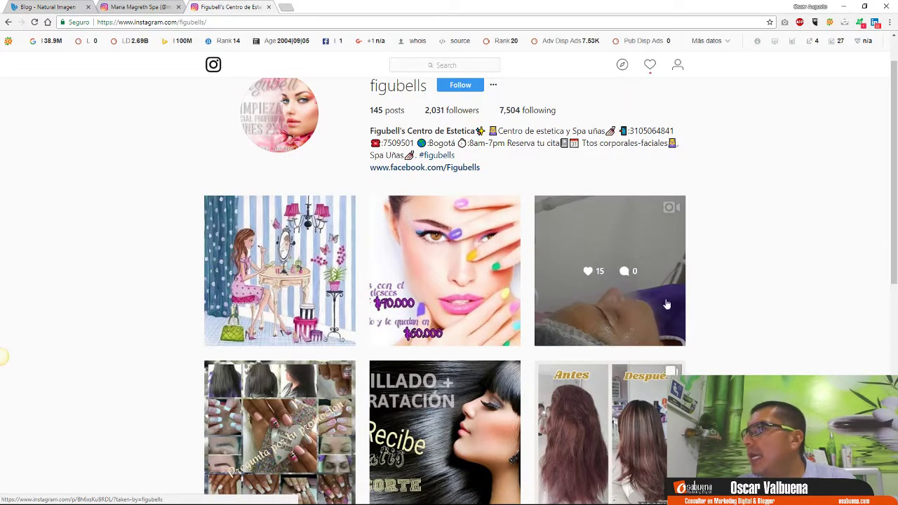
pyautogui.scroll(-2, 750, 338)
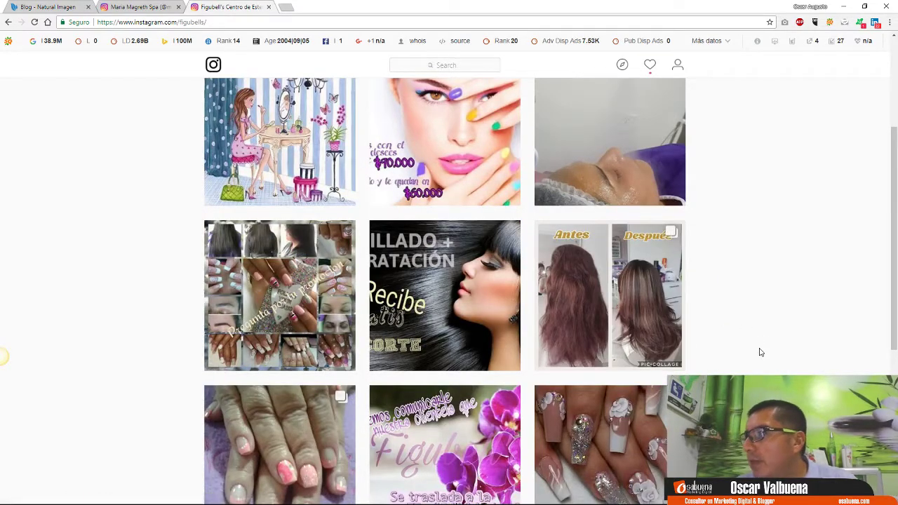
pyautogui.scroll(-6, 764, 344)
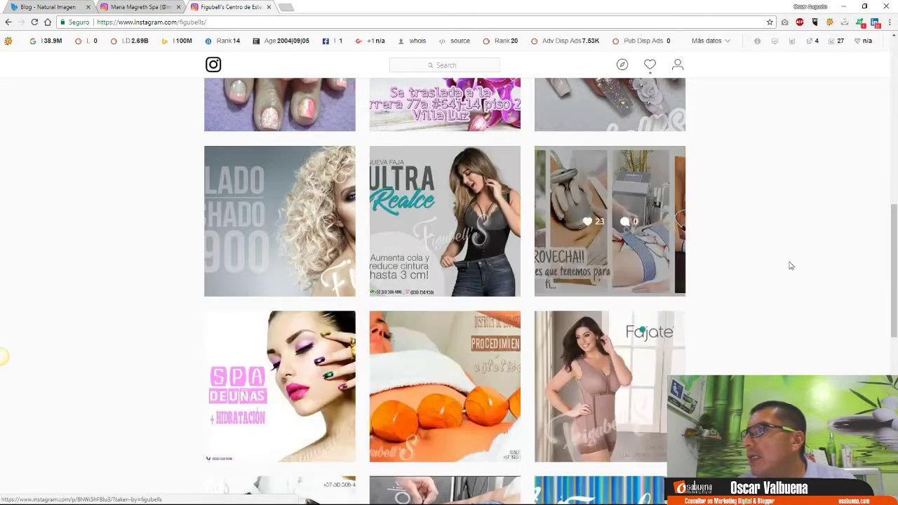
pyautogui.scroll(-2, 775, 302)
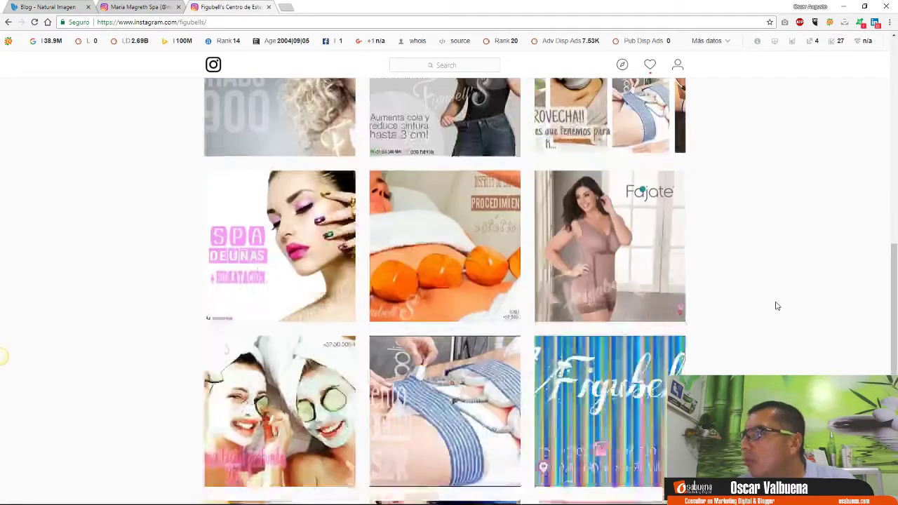
pyautogui.scroll(-6, 775, 305)
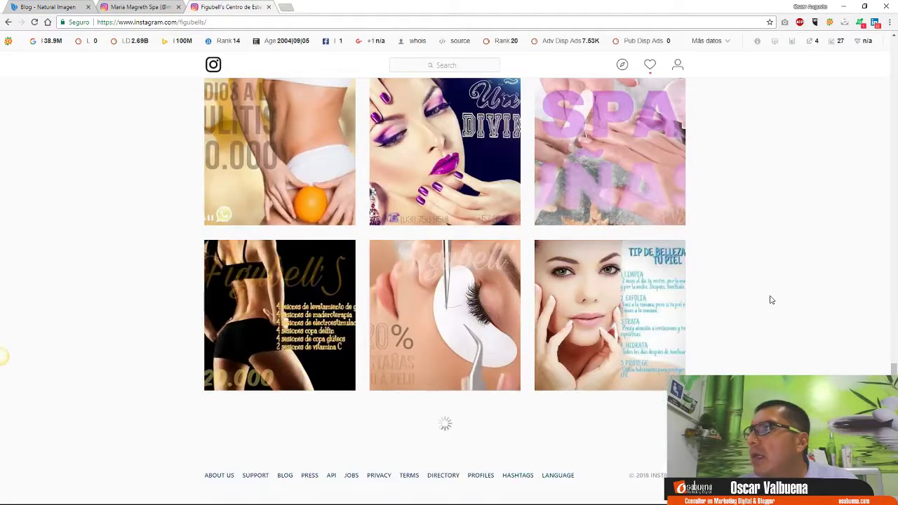
pyautogui.scroll(5, 771, 300)
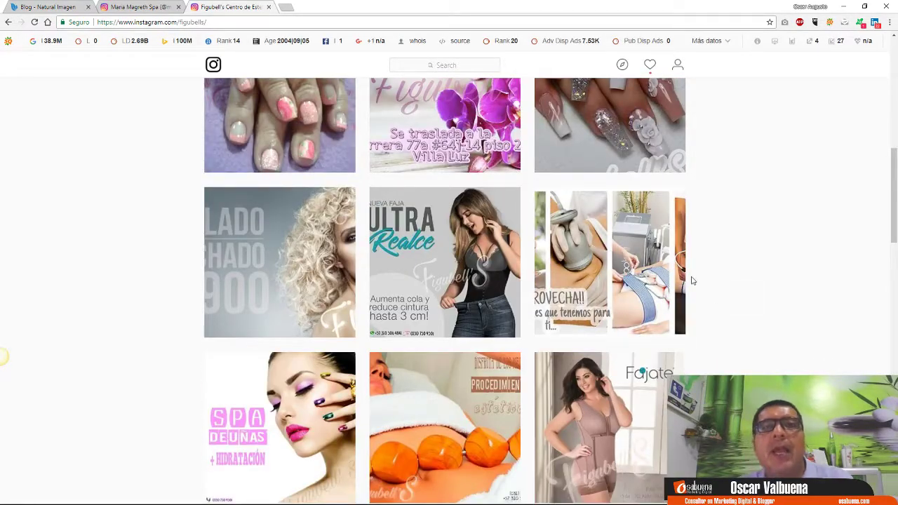
pyautogui.scroll(15, 711, 267)
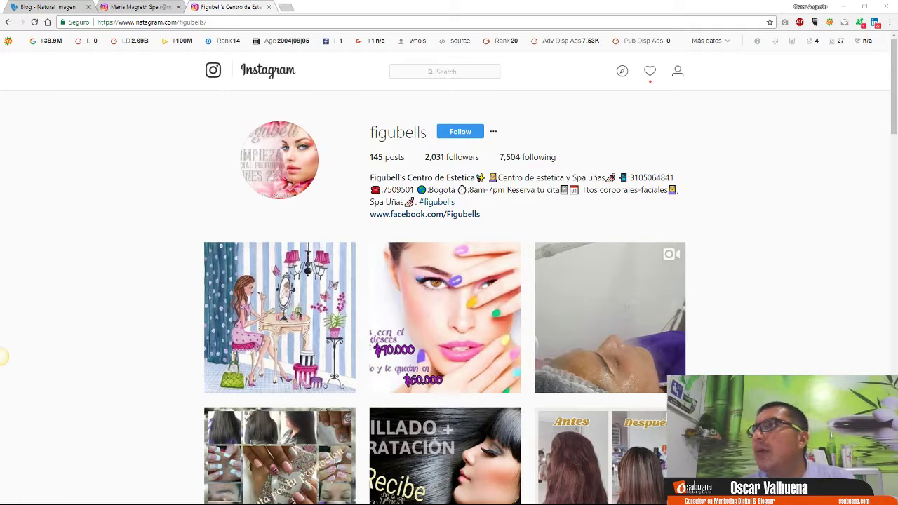
# Step: Open the copied centrodeesteticaamara Instagram profile in a new tab
pyautogui.click(286, 7)
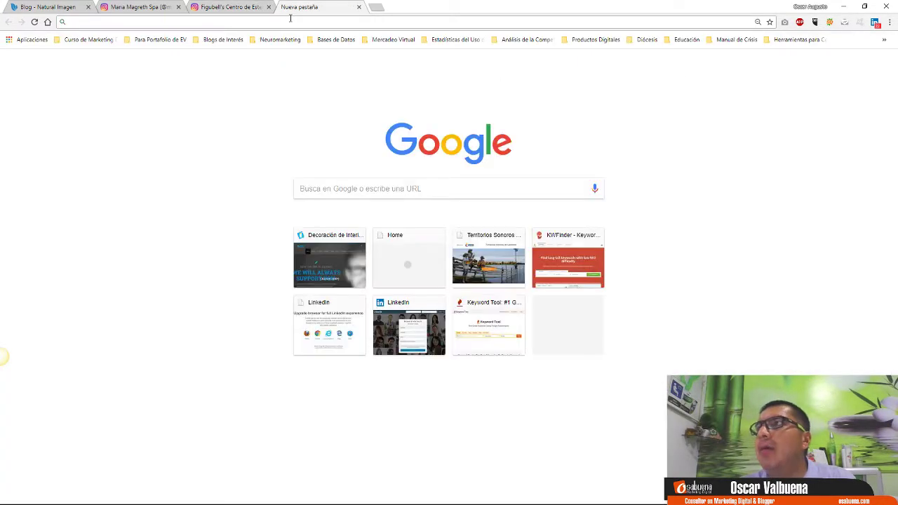
pyautogui.rightClick(290, 21)
pyautogui.click(342, 76)
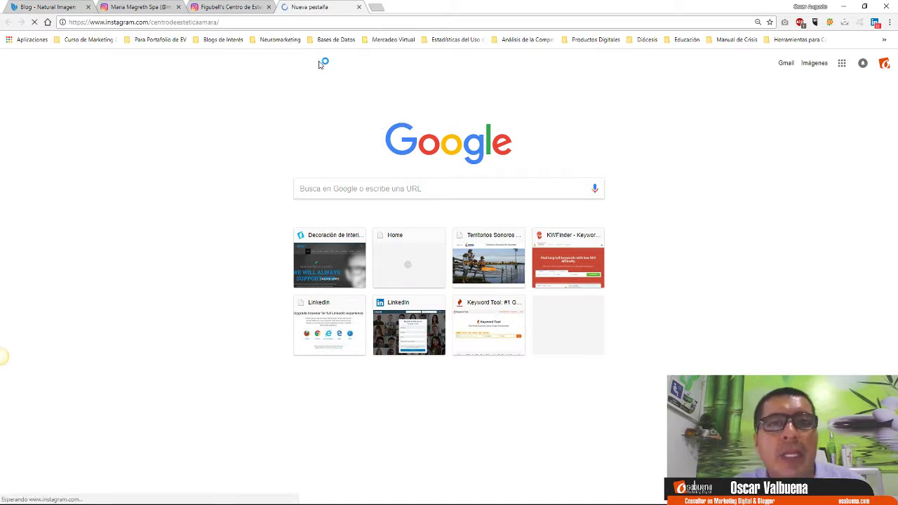